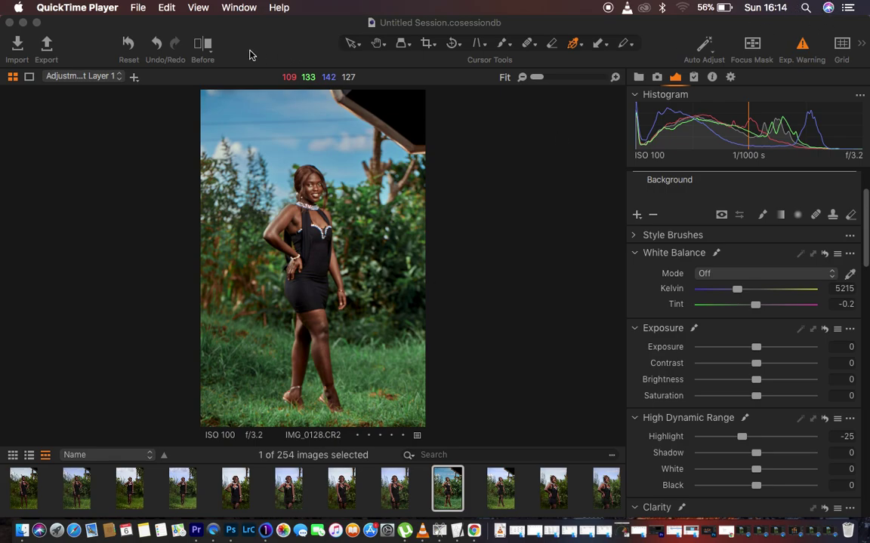
- Compare the edited portrait with its original using the split before/after view, then leave the comparison
{"action": "left_click", "coordinate": [202, 43]}
{"action": "left_click_drag", "start_coordinate": [313, 258], "coordinate": [108, 201]}
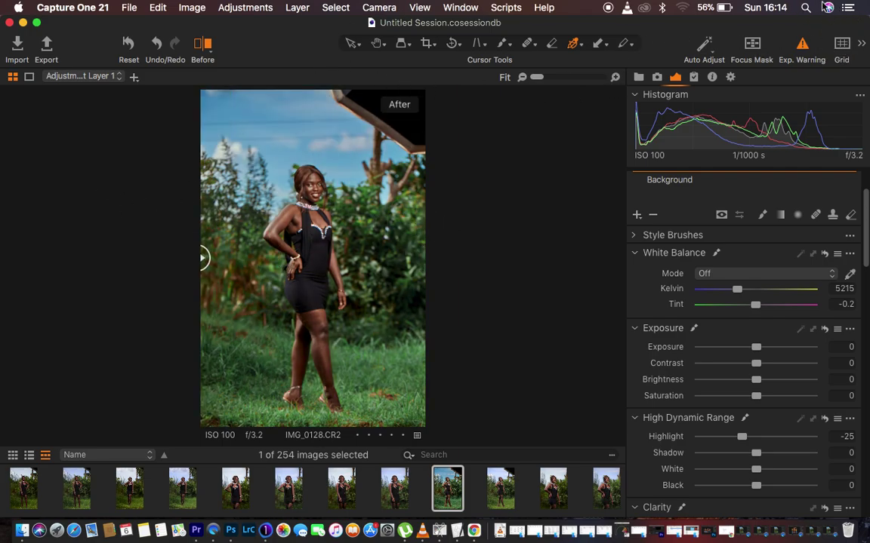
{"action": "left_click", "coordinate": [208, 46]}
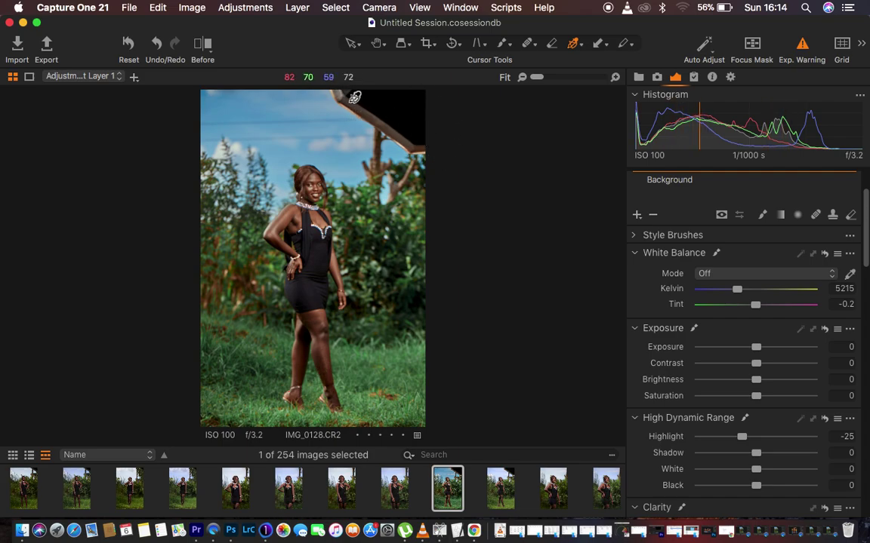
- Send IMG_0128 to Adobe Photoshop 2020 as an uncompressed 16-bit TIFF in Adobe RGB (1998) at 300 px/in and 100% scale
{"action": "left_click", "coordinate": [187, 9]}
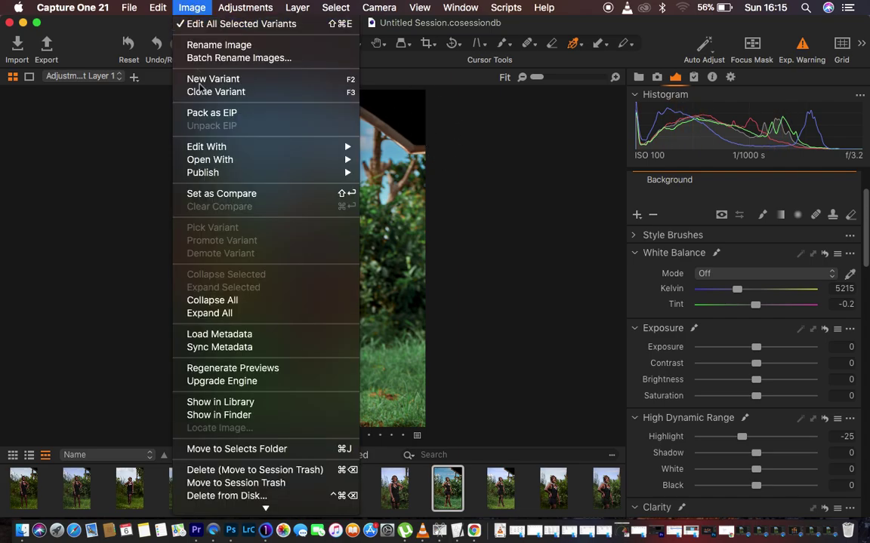
{"action": "mouse_move", "coordinate": [332, 146]}
{"action": "left_click", "coordinate": [423, 148]}
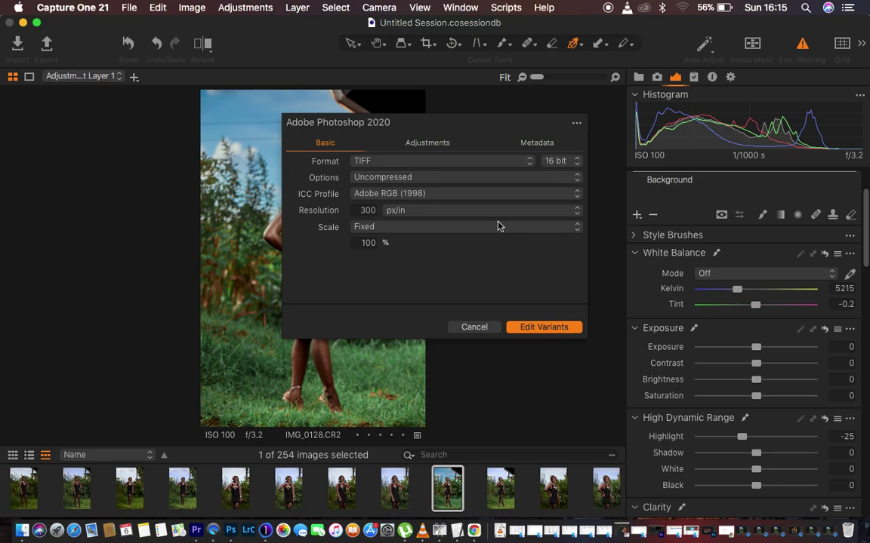
{"action": "left_click", "coordinate": [534, 328]}
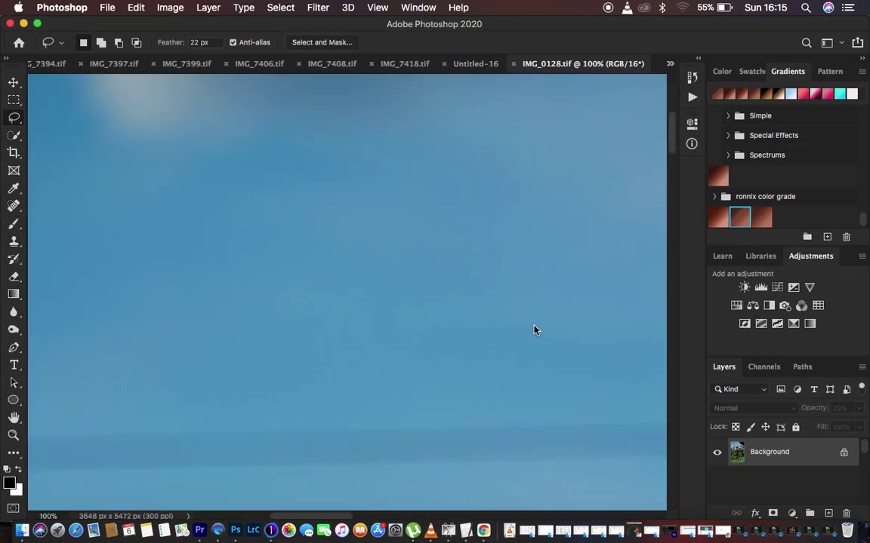
- Crop the photo to 4:5 around the full-length model, extending slightly past the original left edge with Content-Aware fill enabled
{"action": "key", "text": "super+0"}
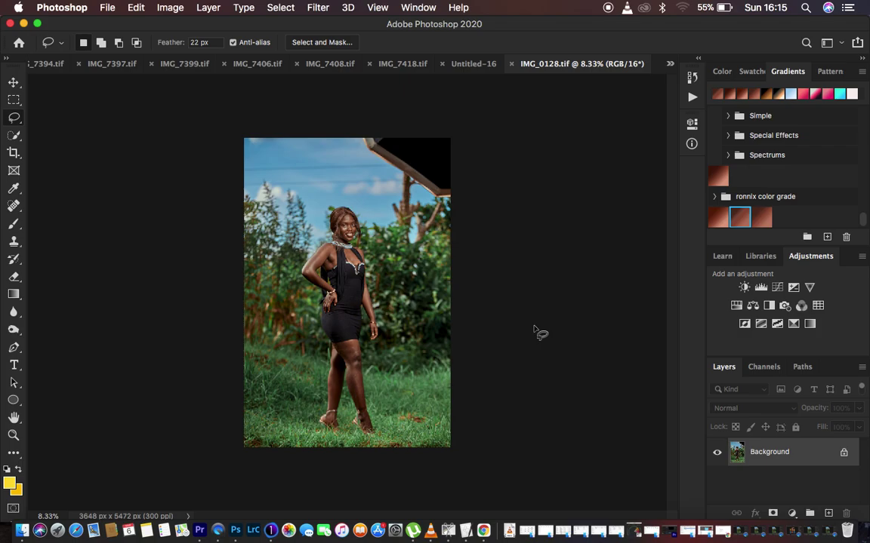
{"action": "left_click", "coordinate": [14, 154]}
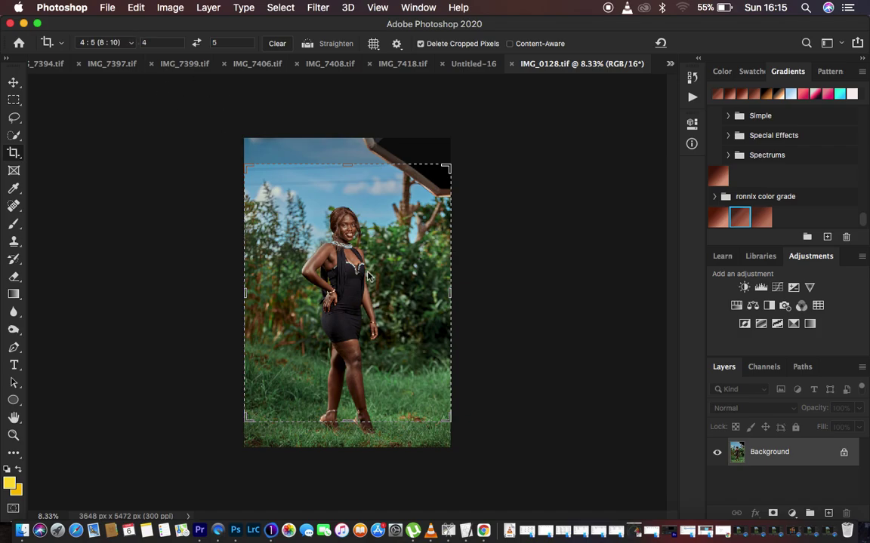
{"action": "left_click", "coordinate": [332, 253]}
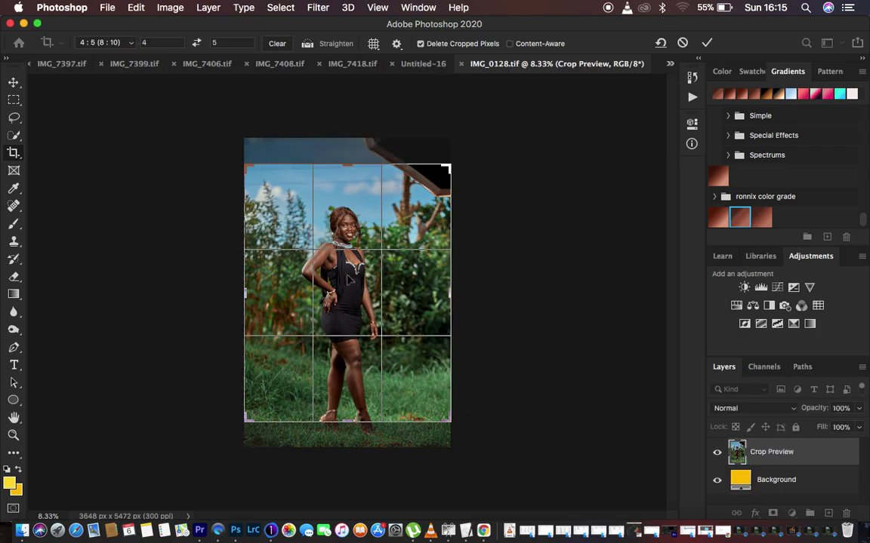
{"action": "left_click_drag", "start_coordinate": [352, 225], "coordinate": [352, 208]}
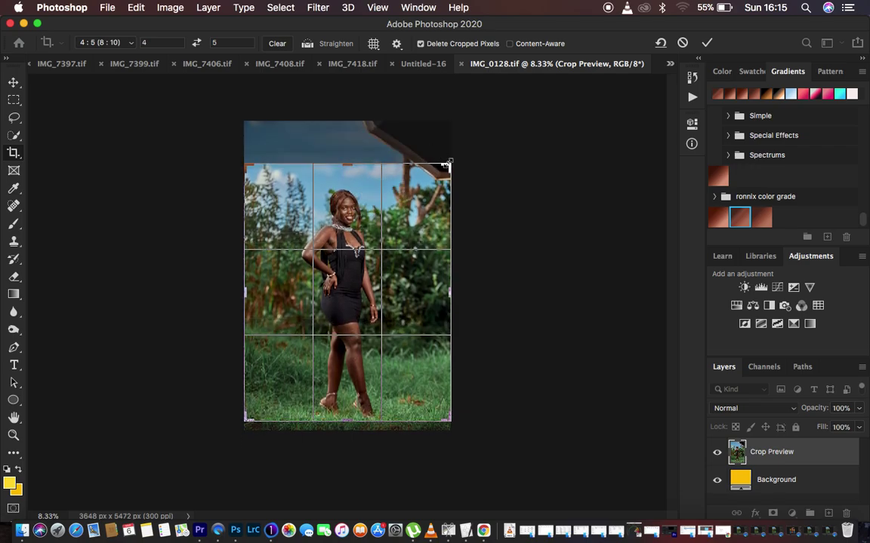
{"action": "left_click_drag", "start_coordinate": [243, 161], "coordinate": [241, 158]}
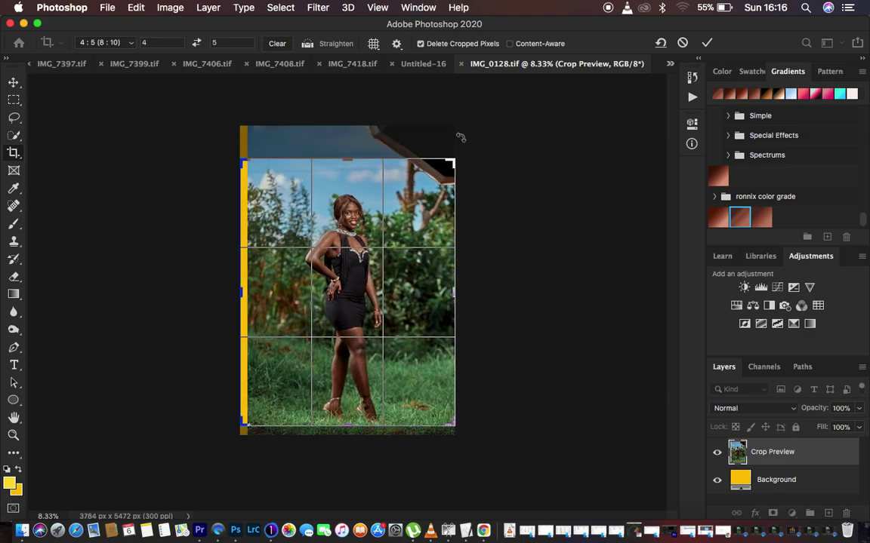
{"action": "left_click", "coordinate": [511, 44]}
{"action": "key", "text": "Return"}
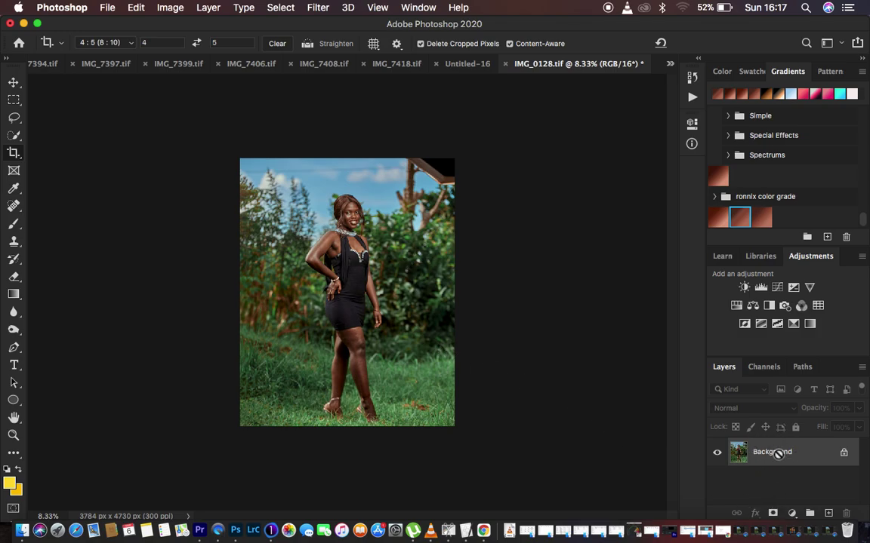
- Duplicate the background layer and remove the dark roof corner above the trees with a 500 px content-aware Spot Healing Brush
{"action": "key", "text": "ctrl+j"}
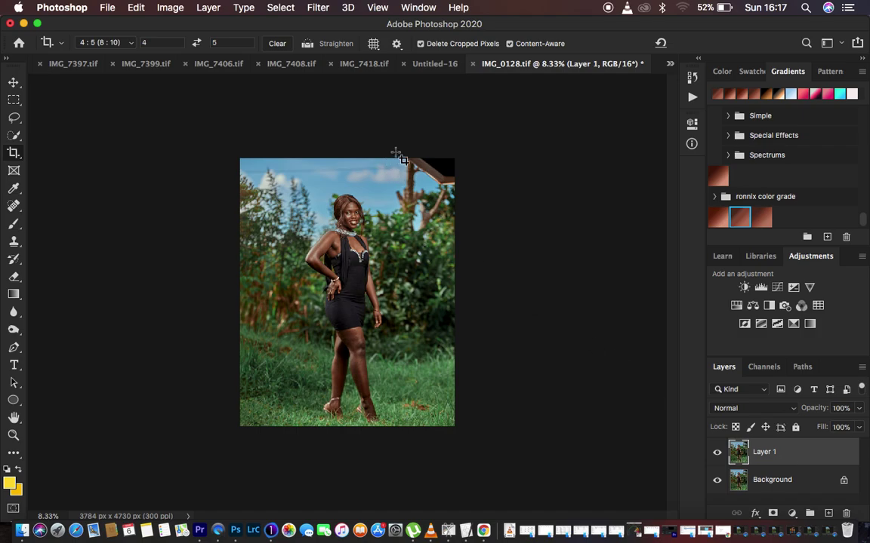
{"action": "left_click", "coordinate": [14, 205]}
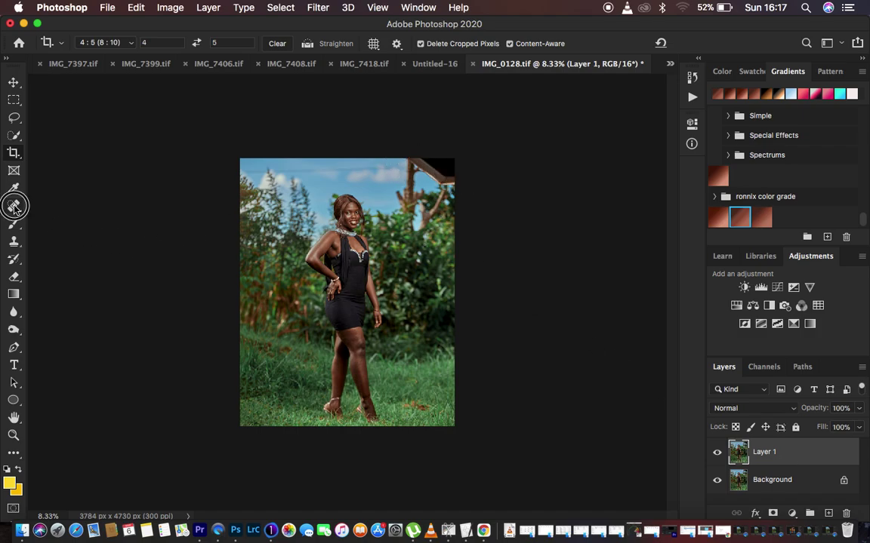
{"action": "key", "text": "bracketright"}
{"action": "key", "text": "bracketright"}
{"action": "key", "text": "bracketright"}
{"action": "key", "text": "bracketright"}
{"action": "key", "text": "bracketright"}
{"action": "key", "text": "bracketright"}
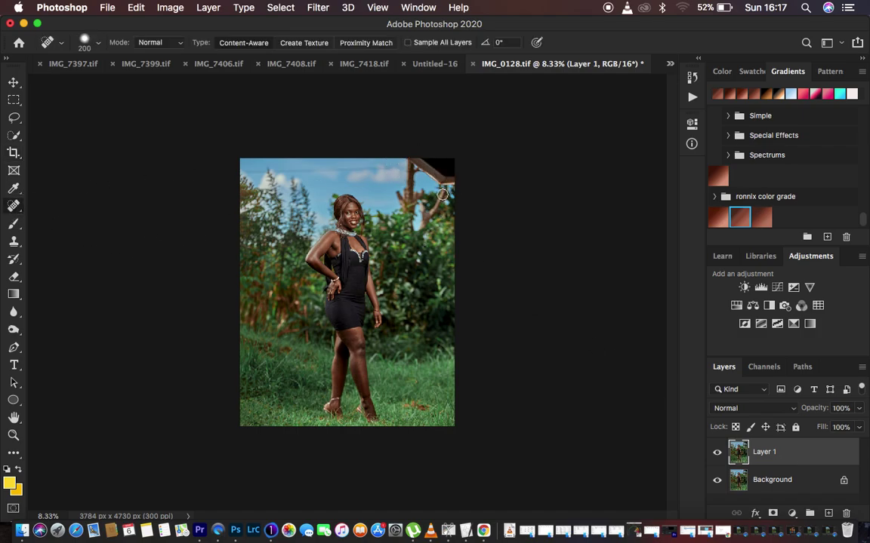
{"action": "key", "text": "bracketright"}
{"action": "left_click", "coordinate": [414, 151]}
{"action": "mouse_move", "coordinate": [414, 150]}
{"action": "left_mouse_down"}
{"action": "mouse_move", "coordinate": [463, 179]}
{"action": "mouse_move", "coordinate": [442, 159]}
{"action": "left_mouse_up"}
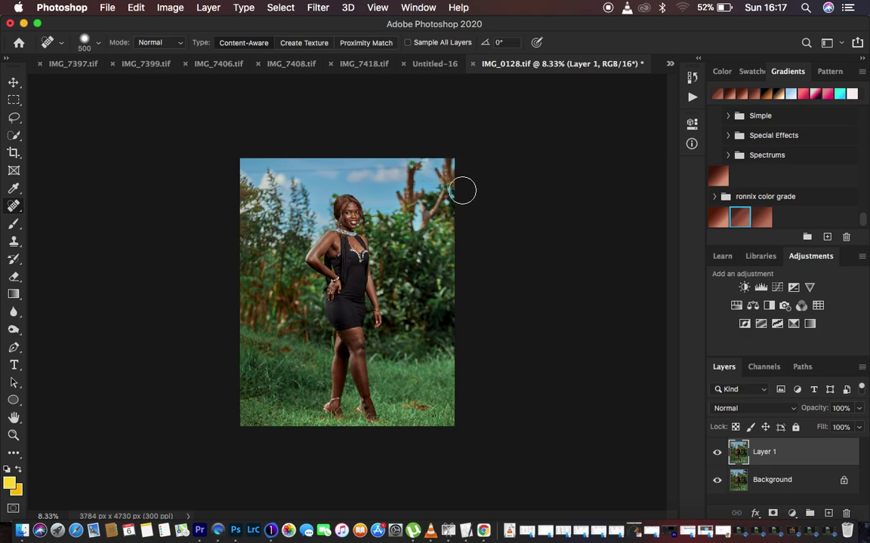
- Heal away the top of the bare tree trunk and the leftover patch at the photo's right edge
{"action": "left_click", "coordinate": [415, 165]}
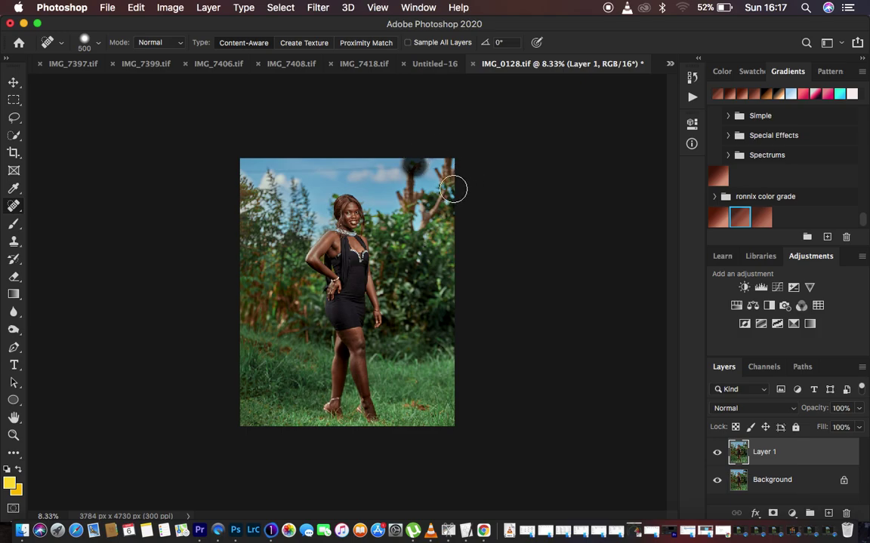
{"action": "left_click", "coordinate": [412, 163]}
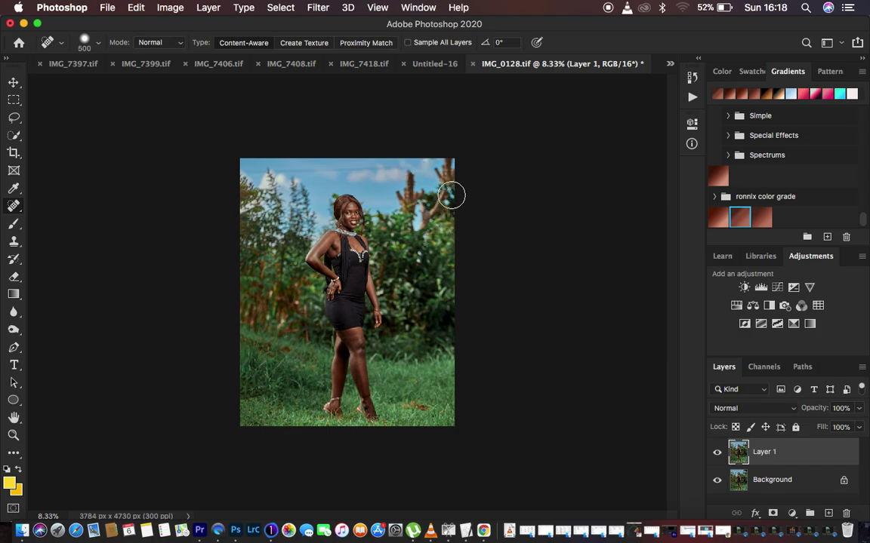
{"action": "left_click", "coordinate": [451, 194]}
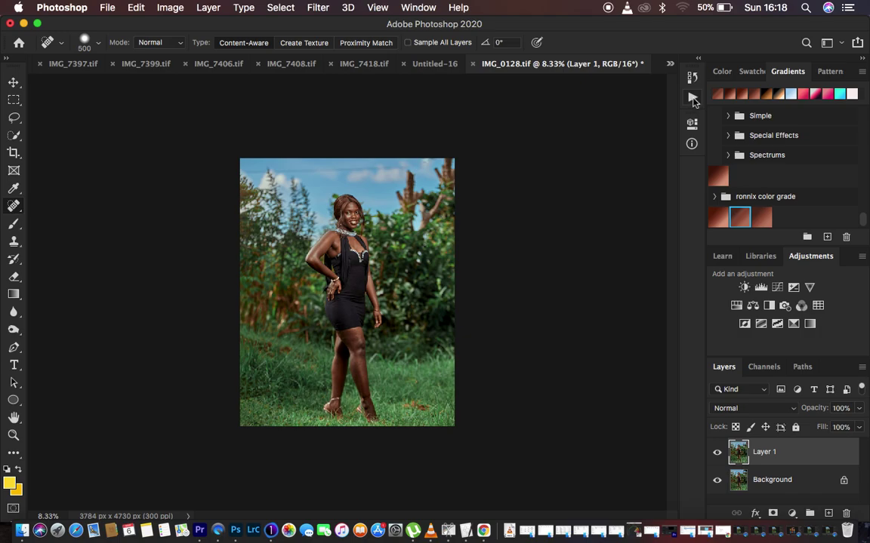
- Select the FS 16 BIT action and merge the healed layer down into the background
{"action": "left_click", "coordinate": [692, 98]}
{"action": "left_click", "coordinate": [604, 188]}
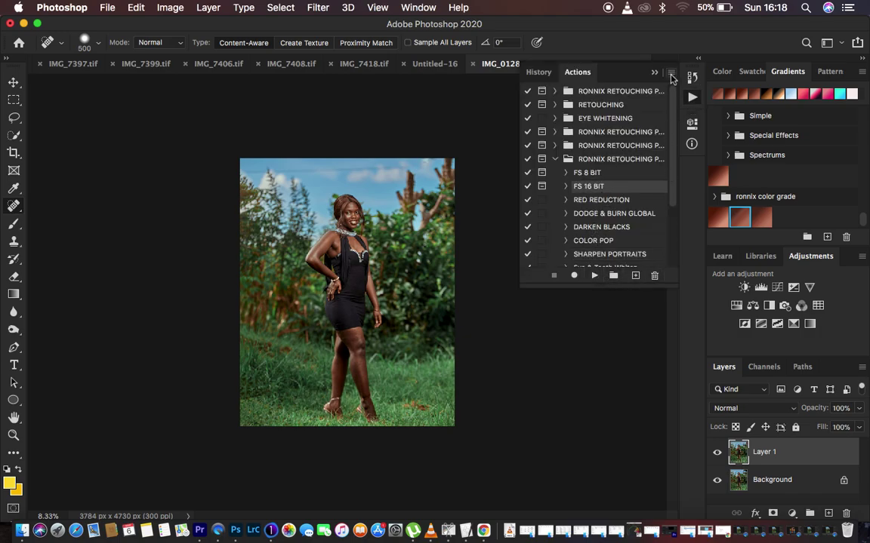
{"action": "left_click", "coordinate": [654, 72]}
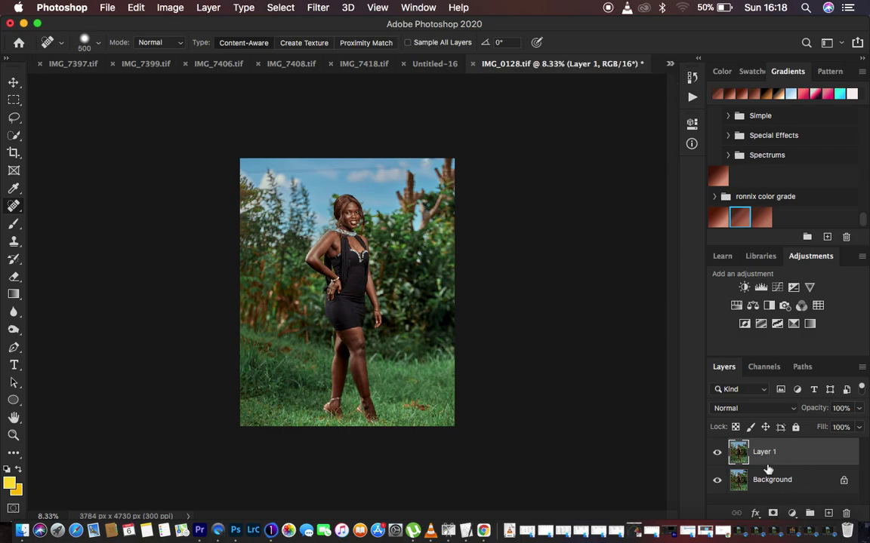
{"action": "key", "text": "super+e"}
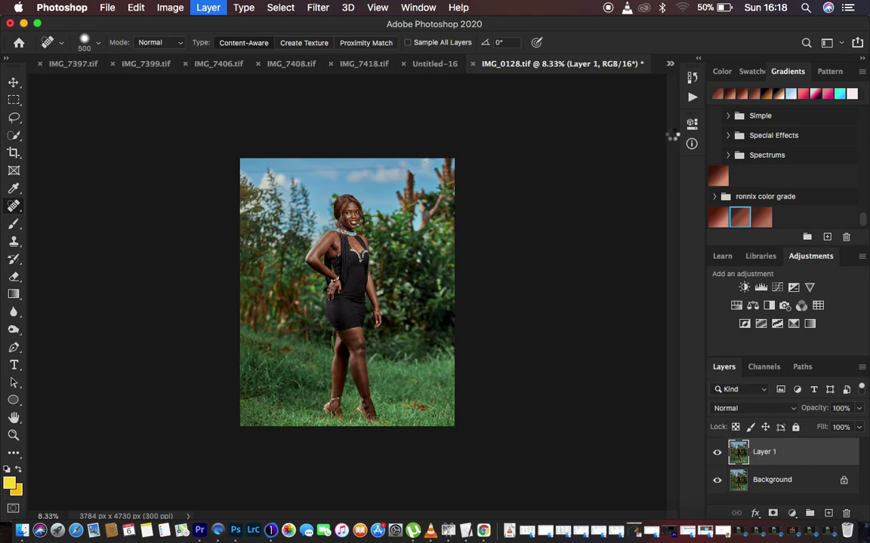
- Run the FS 16 BIT frequency separation action, previewing the face and setting the Gaussian Blur radius to 5.0 pixels
{"action": "left_click", "coordinate": [692, 97]}
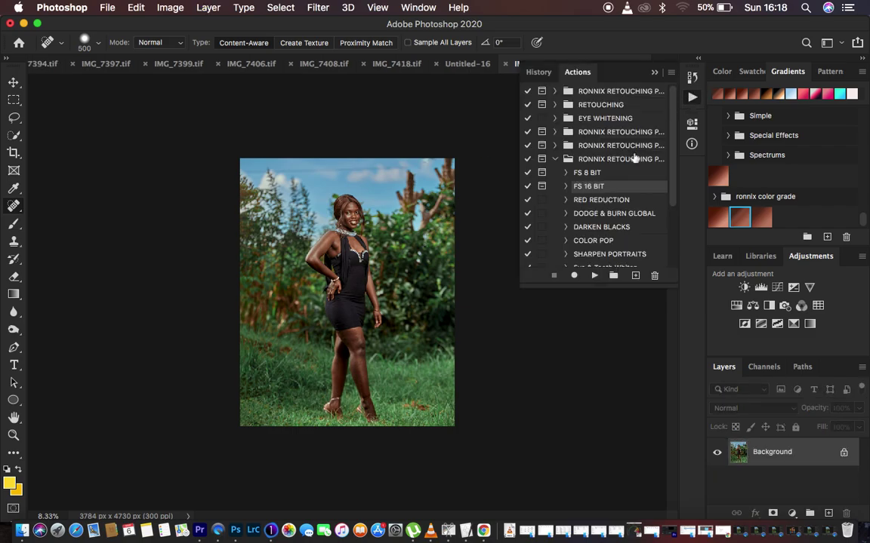
{"action": "left_click", "coordinate": [594, 276]}
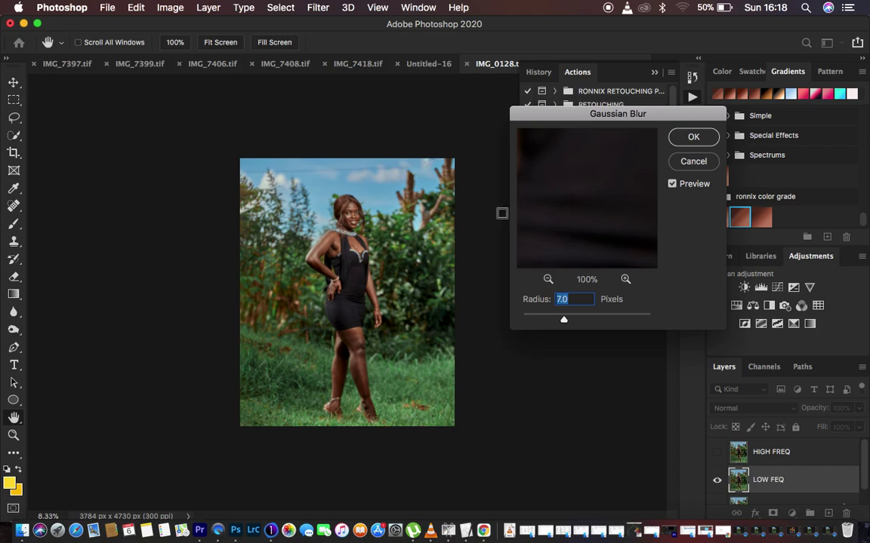
{"action": "left_click_drag", "start_coordinate": [585, 162], "coordinate": [572, 309]}
{"action": "left_click", "coordinate": [548, 279]}
{"action": "left_click", "coordinate": [332, 212]}
{"action": "left_click_drag", "start_coordinate": [523, 177], "coordinate": [596, 206]}
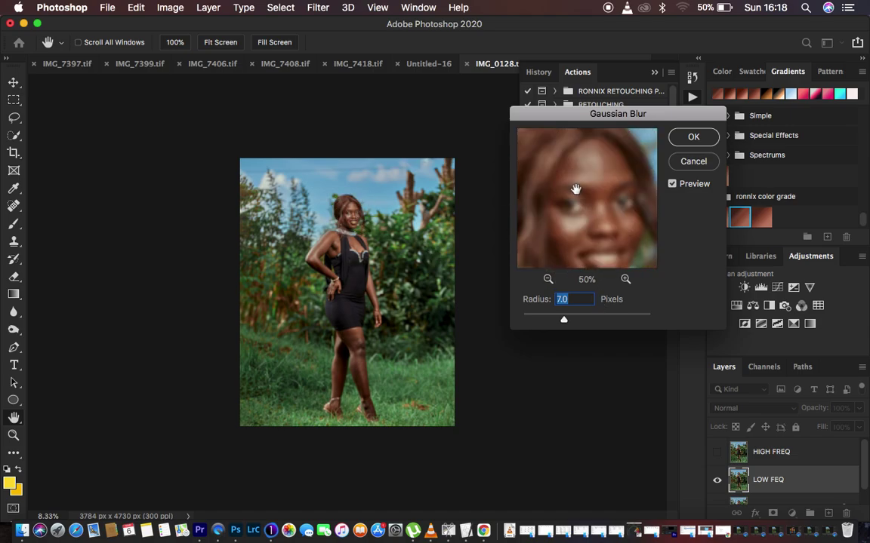
{"action": "mouse_move", "coordinate": [566, 321]}
{"action": "left_mouse_down"}
{"action": "mouse_move", "coordinate": [520, 320]}
{"action": "mouse_move", "coordinate": [557, 323]}
{"action": "left_mouse_up"}
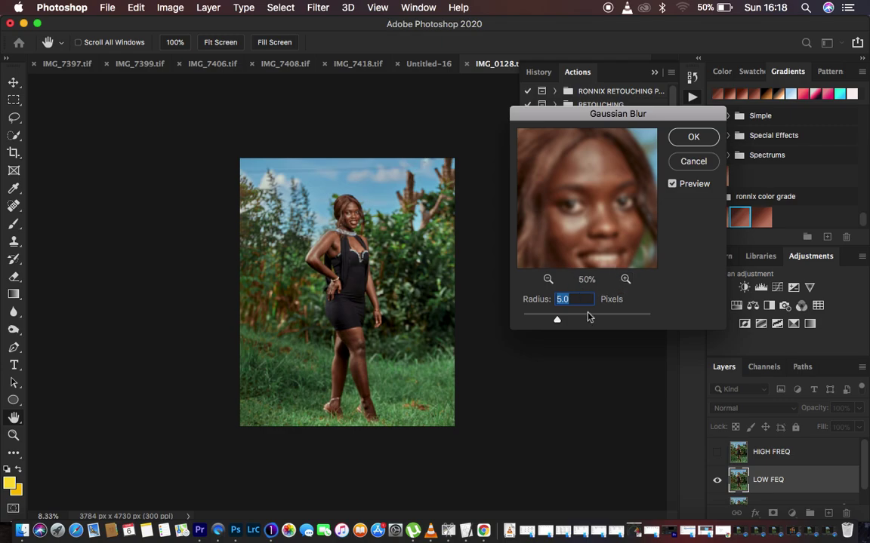
{"action": "left_click", "coordinate": [686, 142]}
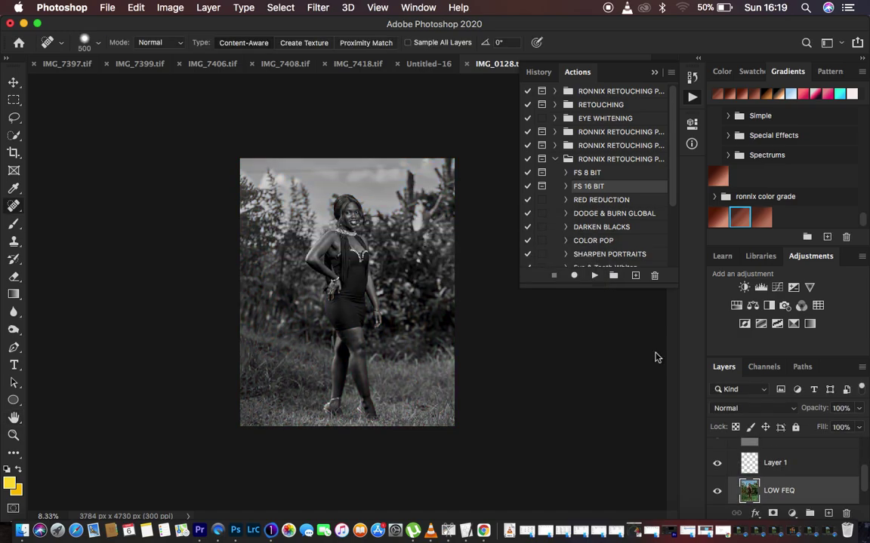
- Hide the Black & White 1 adjustment and the HIGH FREQ layer in the frequency separation group
{"action": "left_click", "coordinate": [653, 73]}
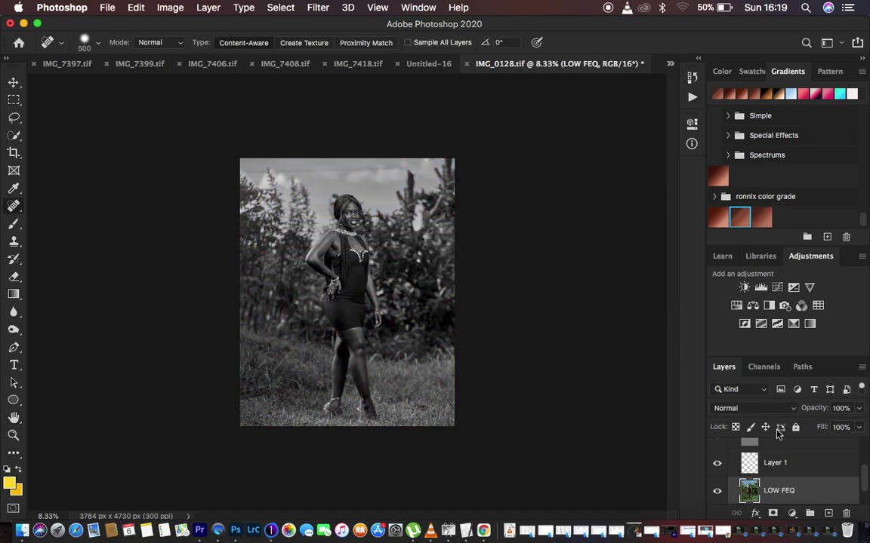
{"action": "scroll", "coordinate": [790, 463], "scroll_direction": "up", "scroll_amount": 3}
{"action": "left_click", "coordinate": [717, 469]}
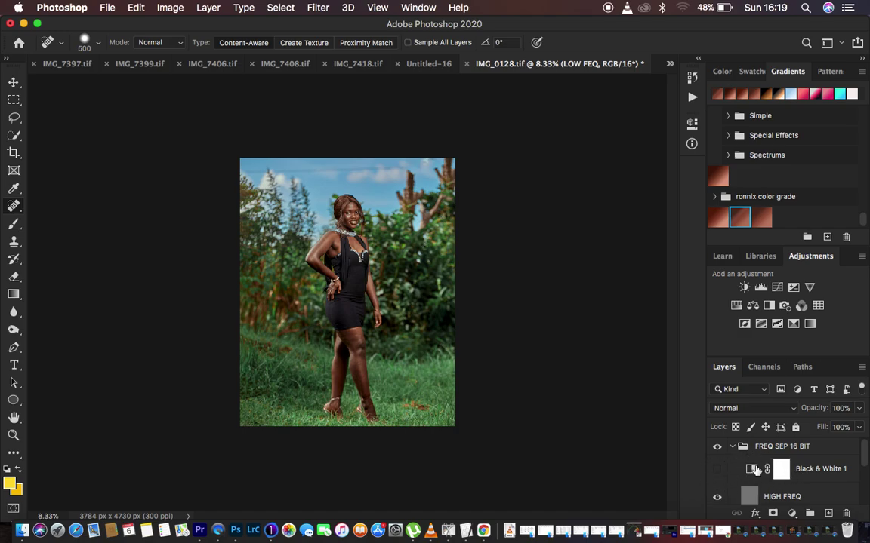
{"action": "scroll", "coordinate": [789, 489], "scroll_direction": "down", "scroll_amount": 2}
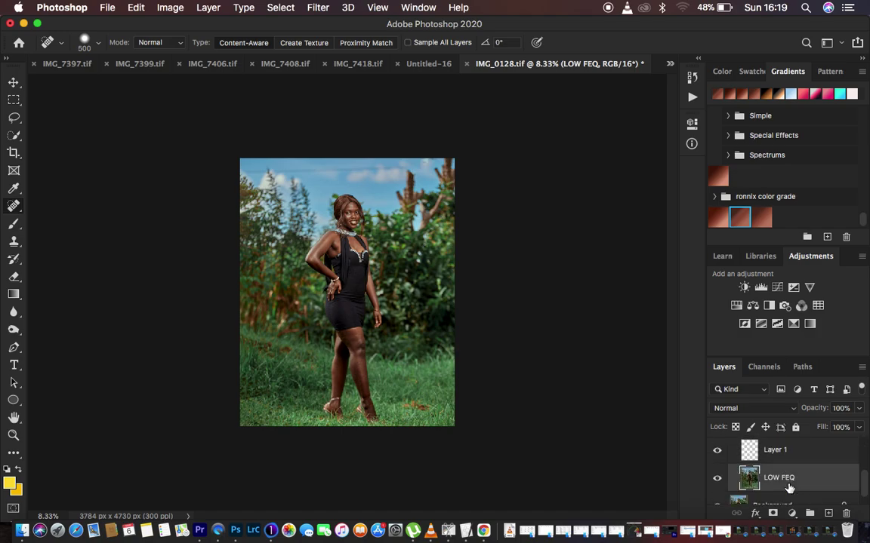
{"action": "left_click", "coordinate": [718, 442]}
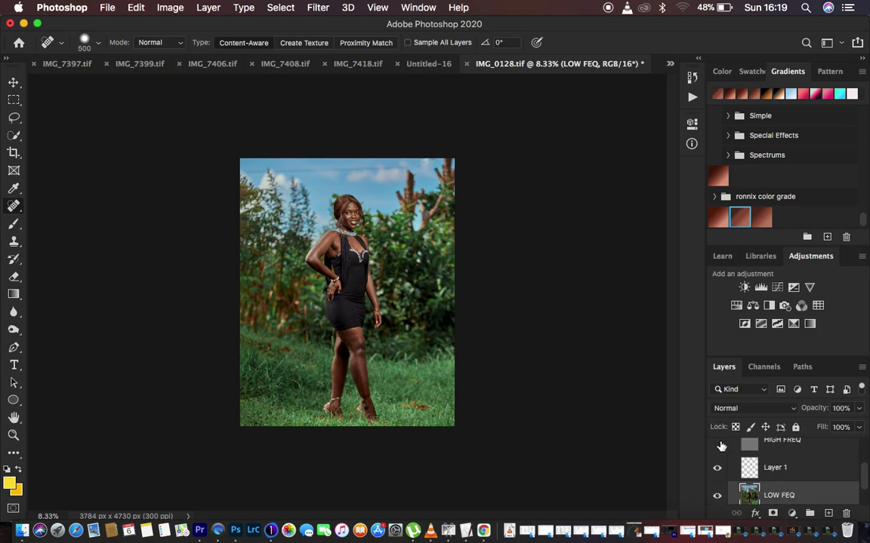
- Switch to the Mixer Brush tool with an empty brush load
{"action": "left_click", "coordinate": [15, 225]}
{"action": "right_click", "coordinate": [15, 230]}
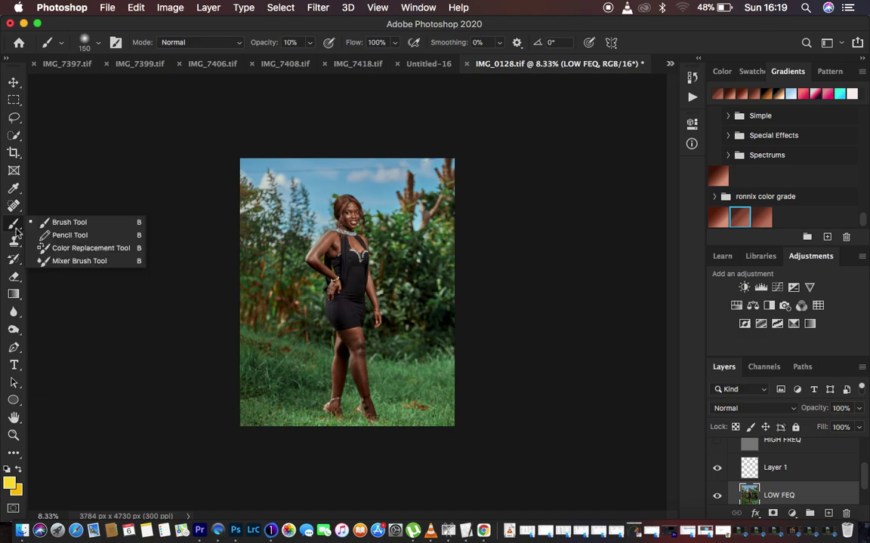
{"action": "left_click", "coordinate": [83, 257]}
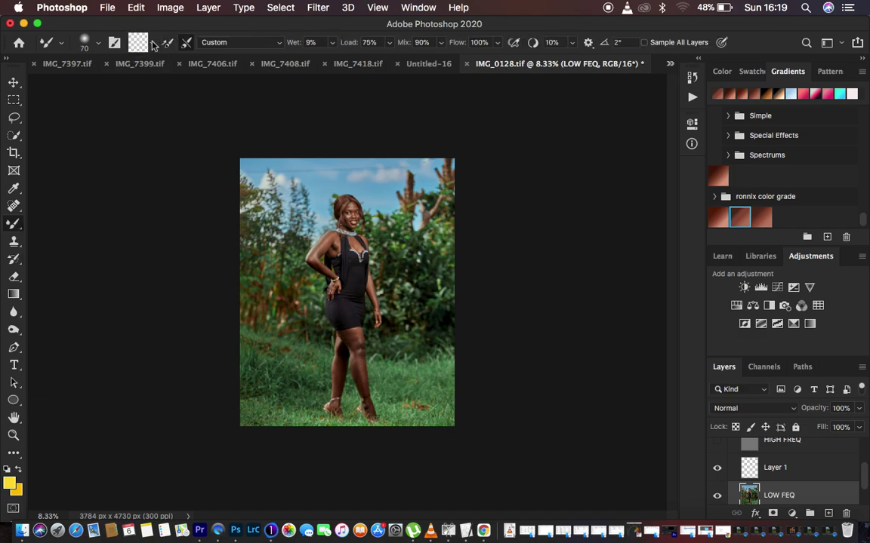
{"action": "left_click", "coordinate": [152, 43]}
{"action": "left_click", "coordinate": [141, 59]}
- Smooth the forehead tones on the LOW FEQ layer with the Mixer Brush
{"action": "key", "text": "super+="}
{"action": "key", "text": "super+="}
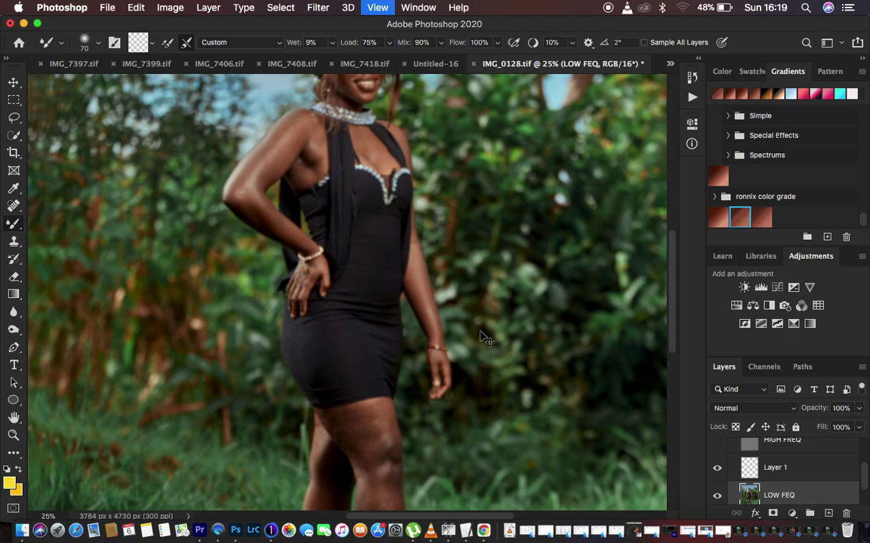
{"action": "key", "text": "super+="}
{"action": "left_click_drag", "start_coordinate": [674, 311], "coordinate": [639, 253]}
{"action": "key", "text": "super+="}
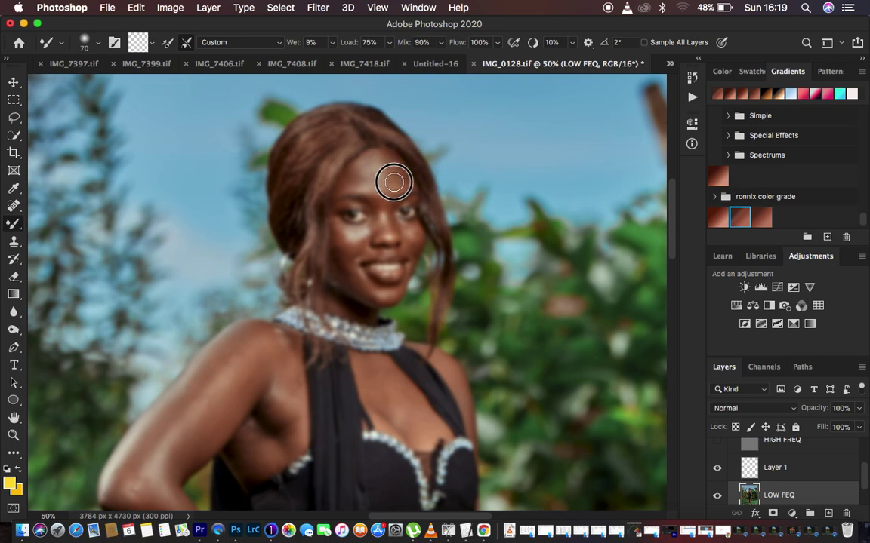
{"action": "left_click_drag", "start_coordinate": [390, 183], "coordinate": [378, 168]}
- Blend the cheeks, mouth area and remaining facial highlights on LOW FEQ, reducing the Mixer Brush to 50 px
{"action": "key", "text": "bracketright"}
{"action": "key", "text": "bracketright"}
{"action": "key", "text": "bracketright"}
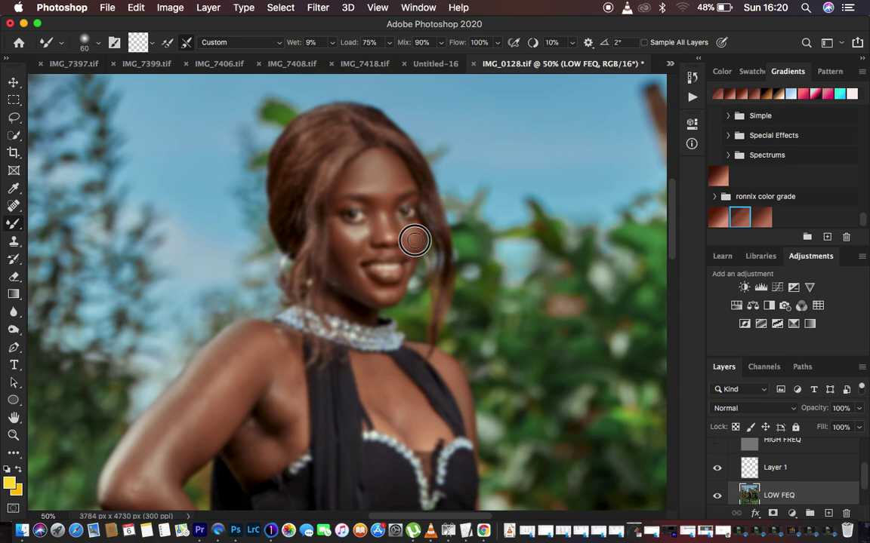
{"action": "mouse_move", "coordinate": [345, 244]}
{"action": "left_mouse_down"}
{"action": "mouse_move", "coordinate": [360, 287]}
{"action": "mouse_move", "coordinate": [388, 295]}
{"action": "mouse_move", "coordinate": [359, 280]}
{"action": "left_mouse_up"}
{"action": "key", "text": "bracketleft"}
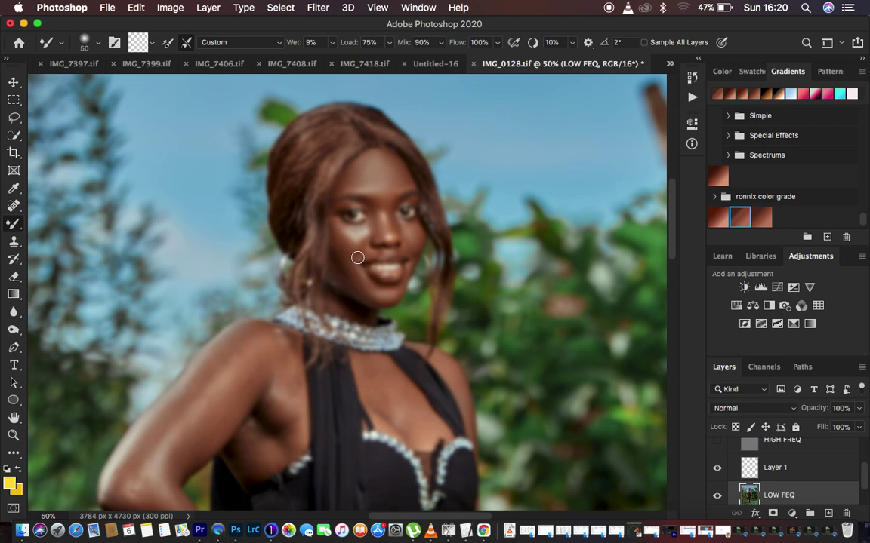
{"action": "mouse_move", "coordinate": [363, 255]}
{"action": "left_mouse_down"}
{"action": "mouse_move", "coordinate": [344, 230]}
{"action": "mouse_move", "coordinate": [364, 232]}
{"action": "mouse_move", "coordinate": [334, 223]}
{"action": "left_mouse_up"}
{"action": "mouse_move", "coordinate": [381, 198]}
{"action": "left_mouse_down"}
{"action": "mouse_move", "coordinate": [357, 176]}
{"action": "mouse_move", "coordinate": [391, 189]}
{"action": "left_mouse_up"}
{"action": "mouse_move", "coordinate": [412, 238]}
{"action": "left_mouse_down"}
{"action": "mouse_move", "coordinate": [359, 253]}
{"action": "mouse_move", "coordinate": [342, 269]}
{"action": "mouse_move", "coordinate": [336, 260]}
{"action": "mouse_move", "coordinate": [352, 262]}
{"action": "mouse_move", "coordinate": [372, 226]}
{"action": "mouse_move", "coordinate": [365, 185]}
{"action": "left_mouse_up"}
- Show the HIGH FREQ layer and toggle the FREQ SEP 16 BIT group to compare the face before and after
{"action": "left_click", "coordinate": [717, 443]}
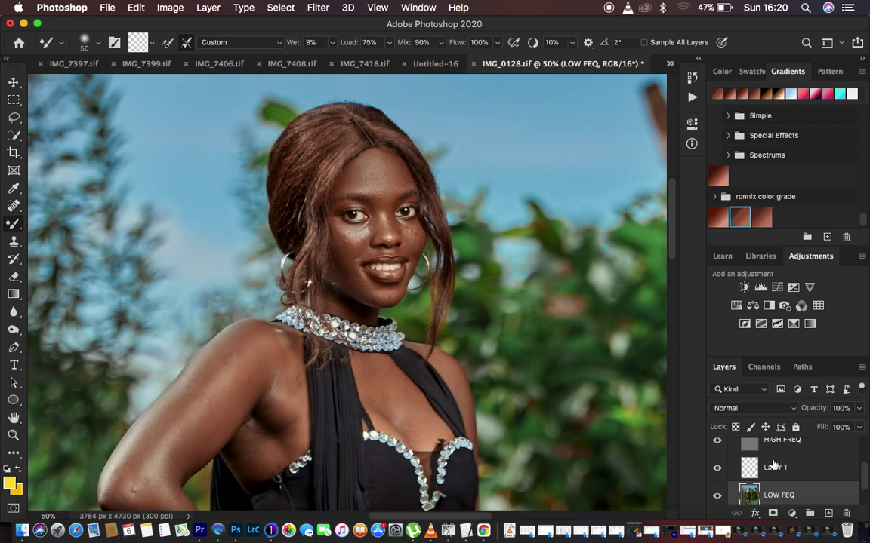
{"action": "scroll", "coordinate": [774, 464], "scroll_direction": "up", "scroll_amount": 2}
{"action": "left_click", "coordinate": [714, 447]}
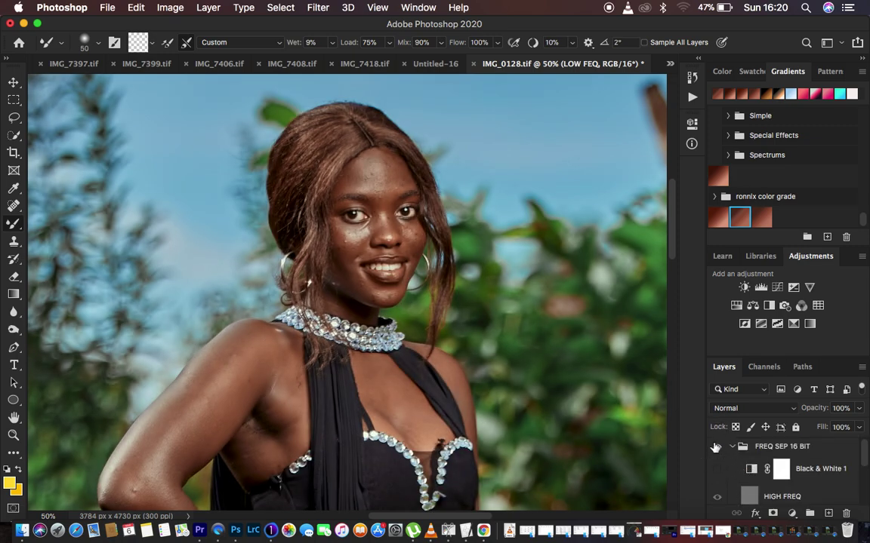
{"action": "left_click", "coordinate": [714, 448]}
{"action": "left_click", "coordinate": [714, 448]}
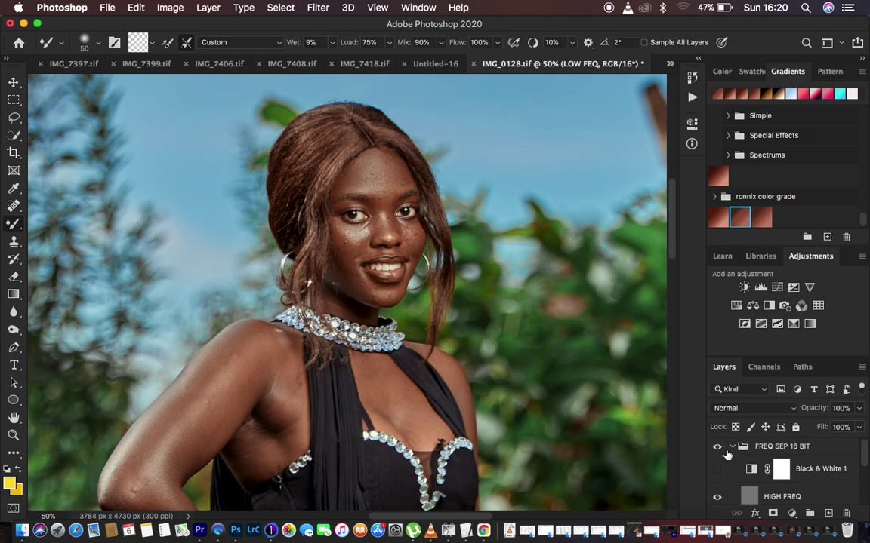
- With HIGH FREQ hidden, blend the bent arm, underarm and chest skin using a 100 px Mixer Brush
{"action": "scroll", "coordinate": [491, 415], "scroll_direction": "down", "scroll_amount": 10}
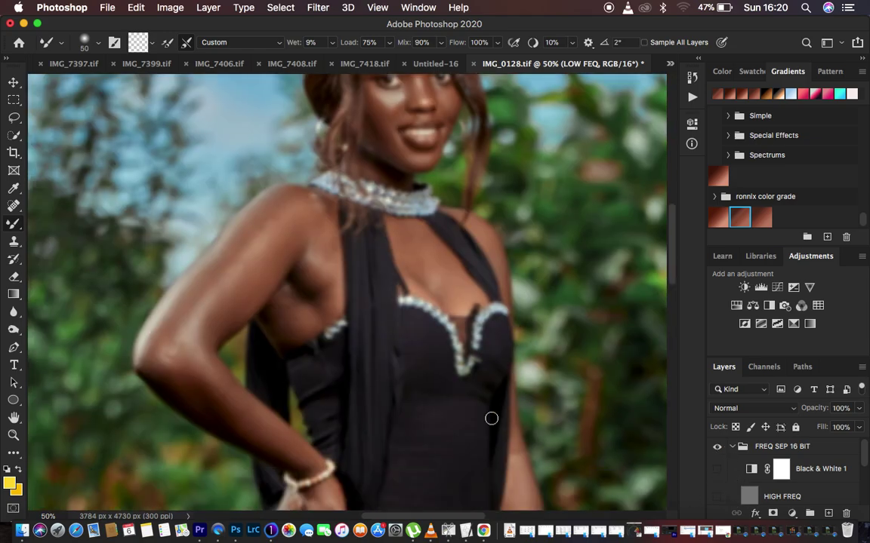
{"action": "key", "text": "bracketright"}
{"action": "key", "text": "bracketright"}
{"action": "key", "text": "bracketright"}
{"action": "key", "text": "bracketright"}
{"action": "key", "text": "bracketright"}
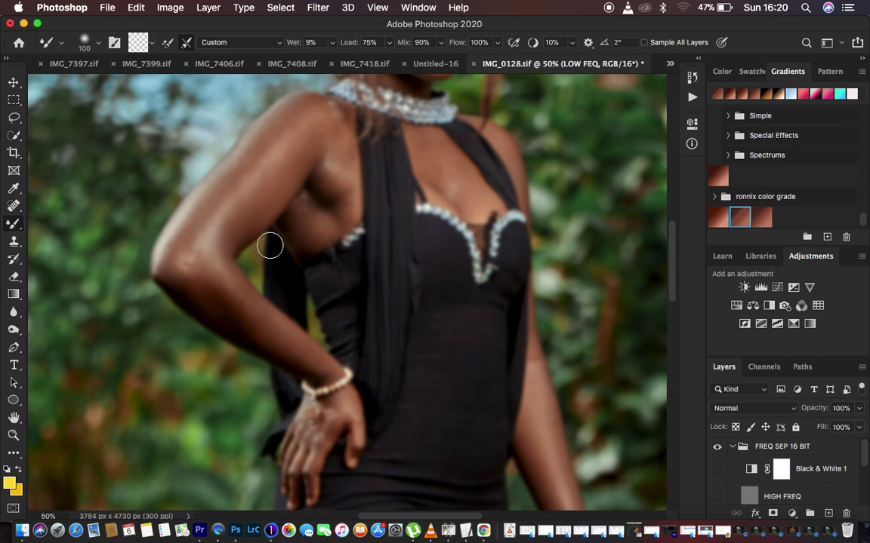
{"action": "mouse_move", "coordinate": [256, 196]}
{"action": "left_mouse_down"}
{"action": "mouse_move", "coordinate": [237, 218]}
{"action": "mouse_move", "coordinate": [273, 184]}
{"action": "left_mouse_up"}
{"action": "mouse_move", "coordinate": [215, 201]}
{"action": "left_mouse_down"}
{"action": "mouse_move", "coordinate": [208, 211]}
{"action": "mouse_move", "coordinate": [258, 200]}
{"action": "mouse_move", "coordinate": [310, 140]}
{"action": "mouse_move", "coordinate": [305, 120]}
{"action": "mouse_move", "coordinate": [188, 229]}
{"action": "mouse_move", "coordinate": [184, 246]}
{"action": "mouse_move", "coordinate": [185, 262]}
{"action": "mouse_move", "coordinate": [237, 295]}
{"action": "mouse_move", "coordinate": [264, 327]}
{"action": "mouse_move", "coordinate": [209, 306]}
{"action": "mouse_move", "coordinate": [185, 272]}
{"action": "mouse_move", "coordinate": [185, 256]}
{"action": "mouse_move", "coordinate": [297, 110]}
{"action": "mouse_move", "coordinate": [340, 161]}
{"action": "mouse_move", "coordinate": [334, 128]}
{"action": "mouse_move", "coordinate": [337, 159]}
{"action": "mouse_move", "coordinate": [318, 176]}
{"action": "mouse_move", "coordinate": [332, 202]}
{"action": "mouse_move", "coordinate": [324, 179]}
{"action": "mouse_move", "coordinate": [300, 216]}
{"action": "mouse_move", "coordinate": [291, 208]}
{"action": "mouse_move", "coordinate": [323, 165]}
{"action": "mouse_move", "coordinate": [344, 202]}
{"action": "mouse_move", "coordinate": [323, 132]}
{"action": "mouse_move", "coordinate": [343, 206]}
{"action": "left_mouse_up"}
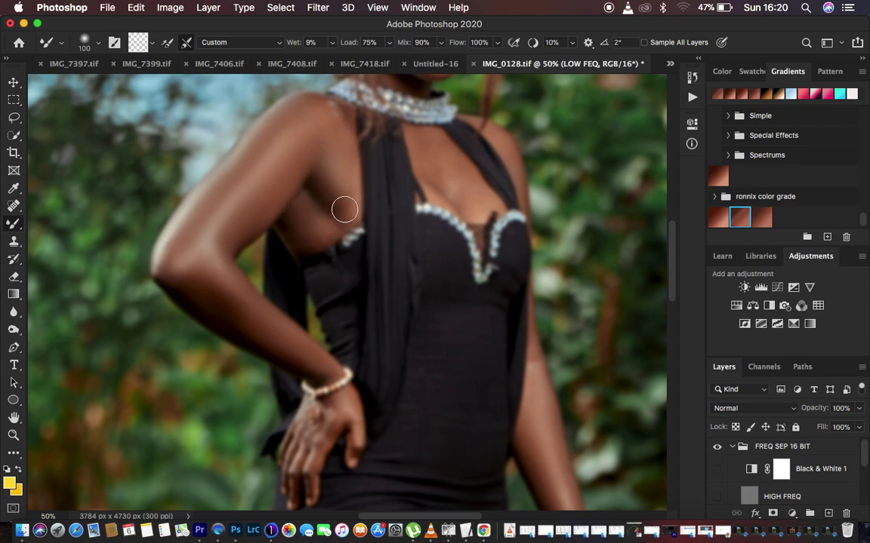
{"action": "mouse_move", "coordinate": [426, 142]}
{"action": "left_mouse_down"}
{"action": "mouse_move", "coordinate": [461, 187]}
{"action": "mouse_move", "coordinate": [432, 177]}
{"action": "mouse_move", "coordinate": [472, 201]}
{"action": "mouse_move", "coordinate": [471, 188]}
{"action": "left_mouse_up"}
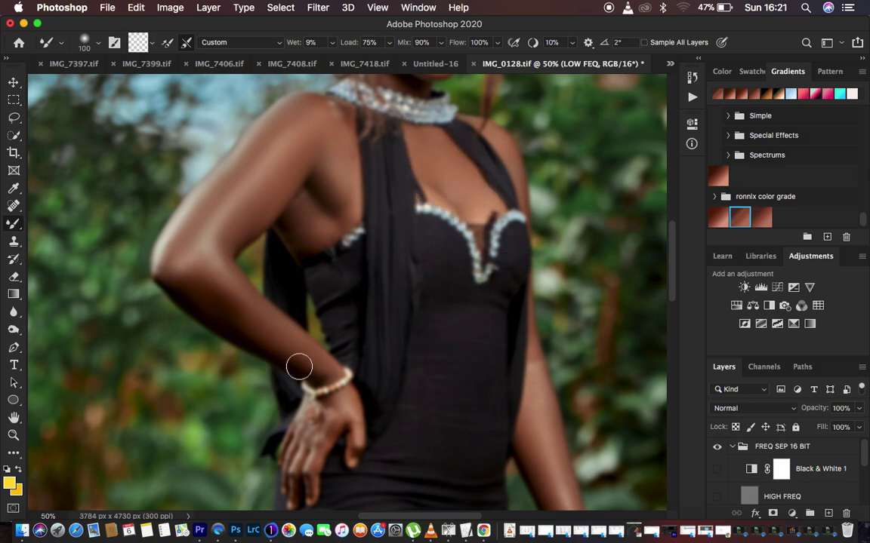
- Reduce the Mixer Brush to 70 px for smoothing the hand resting on the hip
{"action": "scroll", "coordinate": [431, 361], "scroll_direction": "down", "scroll_amount": 5}
{"action": "key", "text": "bracketleft"}
{"action": "key", "text": "bracketleft"}
{"action": "key", "text": "bracketleft"}
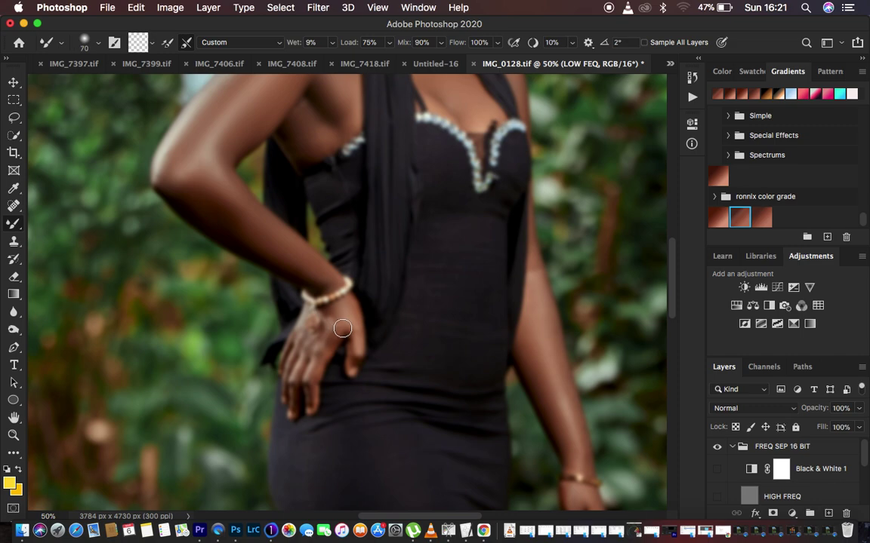
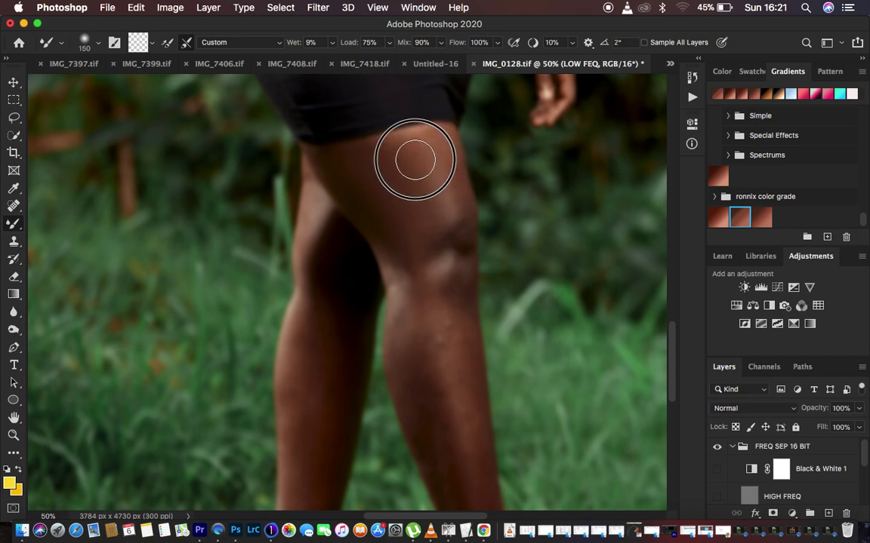
- Blend the skin tones of the front thigh and knee with a 150 px Mixer Brush
{"action": "left_click_drag", "start_coordinate": [432, 144], "coordinate": [452, 196]}
{"action": "mouse_move", "coordinate": [407, 160]}
{"action": "left_mouse_down"}
{"action": "mouse_move", "coordinate": [366, 159]}
{"action": "mouse_move", "coordinate": [378, 151]}
{"action": "mouse_move", "coordinate": [394, 216]}
{"action": "mouse_move", "coordinate": [415, 253]}
{"action": "mouse_move", "coordinate": [425, 347]}
{"action": "left_mouse_up"}
{"action": "left_click_drag", "start_coordinate": [400, 241], "coordinate": [303, 150]}
{"action": "mouse_move", "coordinate": [391, 166]}
{"action": "left_mouse_down"}
{"action": "mouse_move", "coordinate": [433, 141]}
{"action": "mouse_move", "coordinate": [439, 151]}
{"action": "mouse_move", "coordinate": [424, 145]}
{"action": "mouse_move", "coordinate": [387, 157]}
{"action": "mouse_move", "coordinate": [392, 181]}
{"action": "left_mouse_up"}
- Smooth the front leg from the knee down along the shin and calf with long Mixer Brush strokes
{"action": "scroll", "coordinate": [429, 241], "scroll_direction": "down", "scroll_amount": 5}
{"action": "mouse_move", "coordinate": [429, 241]}
{"action": "left_mouse_down"}
{"action": "mouse_move", "coordinate": [434, 284]}
{"action": "mouse_move", "coordinate": [417, 238]}
{"action": "mouse_move", "coordinate": [413, 245]}
{"action": "mouse_move", "coordinate": [438, 323]}
{"action": "mouse_move", "coordinate": [415, 277]}
{"action": "mouse_move", "coordinate": [462, 405]}
{"action": "mouse_move", "coordinate": [419, 267]}
{"action": "mouse_move", "coordinate": [457, 362]}
{"action": "left_mouse_up"}
{"action": "mouse_move", "coordinate": [451, 206]}
{"action": "left_mouse_down"}
{"action": "mouse_move", "coordinate": [479, 349]}
{"action": "mouse_move", "coordinate": [462, 265]}
{"action": "mouse_move", "coordinate": [450, 173]}
{"action": "left_mouse_up"}
{"action": "mouse_move", "coordinate": [386, 128]}
{"action": "left_mouse_down"}
{"action": "mouse_move", "coordinate": [424, 188]}
{"action": "mouse_move", "coordinate": [404, 237]}
{"action": "mouse_move", "coordinate": [435, 333]}
{"action": "left_mouse_up"}
{"action": "mouse_move", "coordinate": [461, 289]}
{"action": "left_mouse_down"}
{"action": "mouse_move", "coordinate": [489, 380]}
{"action": "mouse_move", "coordinate": [481, 392]}
{"action": "left_mouse_up"}
{"action": "left_click_drag", "start_coordinate": [427, 296], "coordinate": [409, 186]}
{"action": "left_click_drag", "start_coordinate": [353, 130], "coordinate": [394, 149]}
- Blend the tones along the rear leg, from behind the thigh down the calf
{"action": "mouse_move", "coordinate": [318, 228]}
{"action": "left_mouse_down"}
{"action": "mouse_move", "coordinate": [312, 281]}
{"action": "mouse_move", "coordinate": [315, 266]}
{"action": "mouse_move", "coordinate": [321, 272]}
{"action": "mouse_move", "coordinate": [299, 387]}
{"action": "left_mouse_up"}
{"action": "mouse_move", "coordinate": [301, 219]}
{"action": "left_mouse_down"}
{"action": "mouse_move", "coordinate": [298, 293]}
{"action": "mouse_move", "coordinate": [292, 240]}
{"action": "mouse_move", "coordinate": [302, 241]}
{"action": "mouse_move", "coordinate": [311, 382]}
{"action": "left_mouse_up"}
{"action": "scroll", "coordinate": [323, 268], "scroll_direction": "up", "scroll_amount": 5}
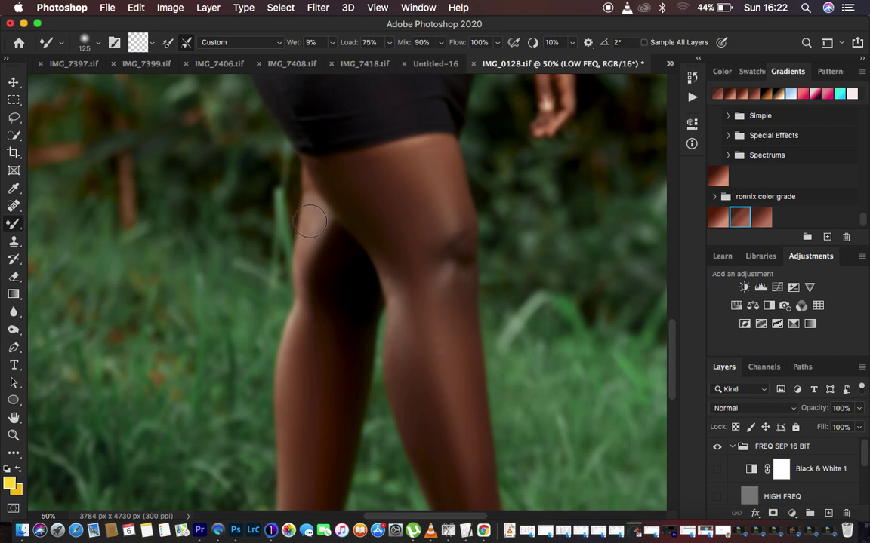
{"action": "mouse_move", "coordinate": [310, 203]}
{"action": "left_mouse_down"}
{"action": "mouse_move", "coordinate": [307, 322]}
{"action": "mouse_move", "coordinate": [307, 232]}
{"action": "left_mouse_up"}
- Refine the front thigh and the dark patch on the knee with a 90 px Mixer Brush
{"action": "mouse_move", "coordinate": [350, 202]}
{"action": "left_mouse_down"}
{"action": "mouse_move", "coordinate": [340, 186]}
{"action": "mouse_move", "coordinate": [378, 164]}
{"action": "left_mouse_up"}
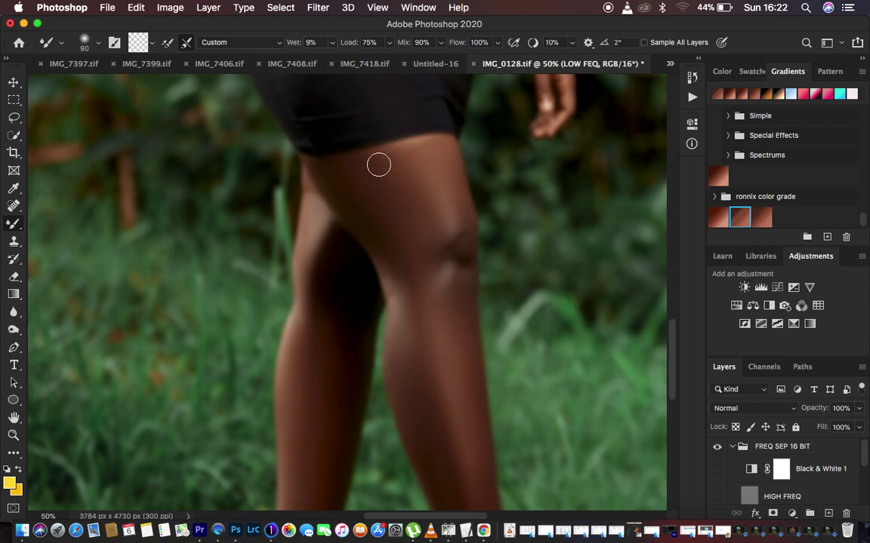
{"action": "left_click_drag", "start_coordinate": [430, 149], "coordinate": [465, 221]}
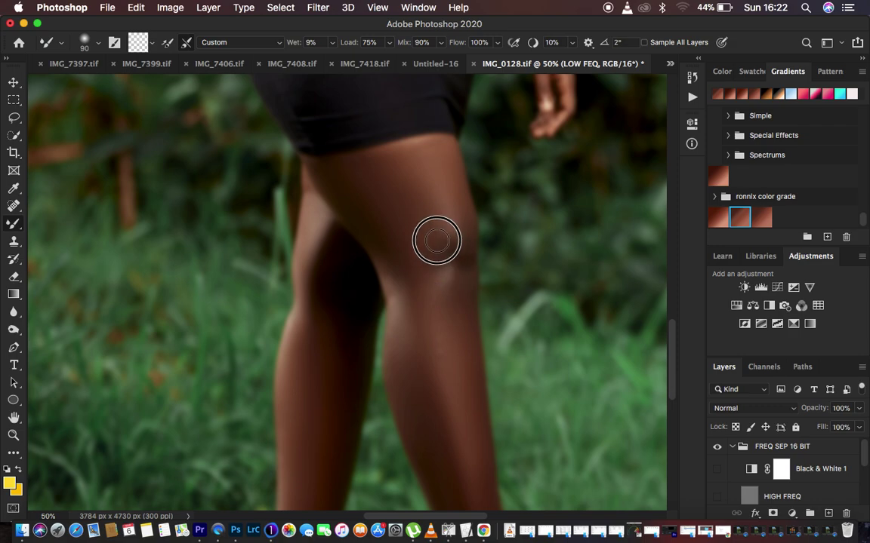
{"action": "mouse_move", "coordinate": [421, 185]}
{"action": "left_mouse_down"}
{"action": "mouse_move", "coordinate": [369, 165]}
{"action": "mouse_move", "coordinate": [431, 149]}
{"action": "mouse_move", "coordinate": [443, 156]}
{"action": "mouse_move", "coordinate": [467, 265]}
{"action": "left_mouse_up"}
{"action": "left_click_drag", "start_coordinate": [403, 238], "coordinate": [407, 300]}
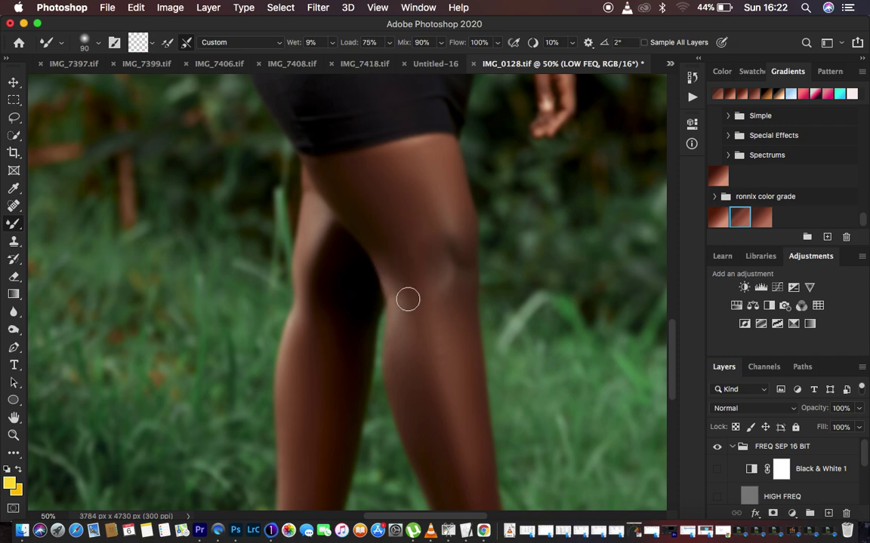
- Smooth the lower shins, ankles and tops of both feet with the 90 px Mixer Brush
{"action": "scroll", "coordinate": [407, 300], "scroll_direction": "down", "scroll_amount": 4}
{"action": "mouse_move", "coordinate": [436, 173]}
{"action": "left_mouse_down"}
{"action": "mouse_move", "coordinate": [471, 353]}
{"action": "mouse_move", "coordinate": [482, 360]}
{"action": "left_mouse_up"}
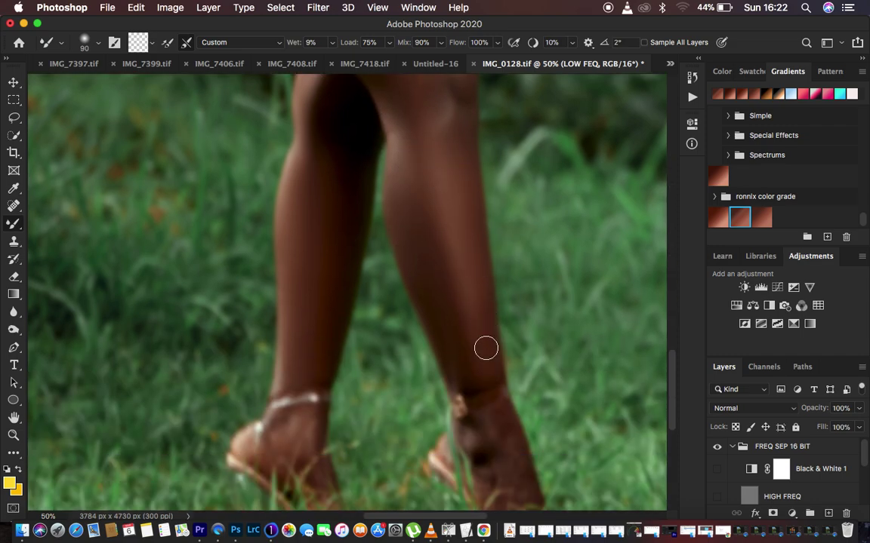
{"action": "mouse_move", "coordinate": [482, 420]}
{"action": "left_mouse_down"}
{"action": "mouse_move", "coordinate": [505, 468]}
{"action": "mouse_move", "coordinate": [512, 462]}
{"action": "mouse_move", "coordinate": [485, 458]}
{"action": "mouse_move", "coordinate": [482, 468]}
{"action": "mouse_move", "coordinate": [481, 444]}
{"action": "mouse_move", "coordinate": [506, 445]}
{"action": "mouse_move", "coordinate": [520, 483]}
{"action": "mouse_move", "coordinate": [485, 442]}
{"action": "mouse_move", "coordinate": [489, 415]}
{"action": "mouse_move", "coordinate": [488, 422]}
{"action": "left_mouse_up"}
{"action": "mouse_move", "coordinate": [294, 422]}
{"action": "left_mouse_down"}
{"action": "mouse_move", "coordinate": [274, 431]}
{"action": "mouse_move", "coordinate": [307, 420]}
{"action": "mouse_move", "coordinate": [293, 438]}
{"action": "left_mouse_up"}
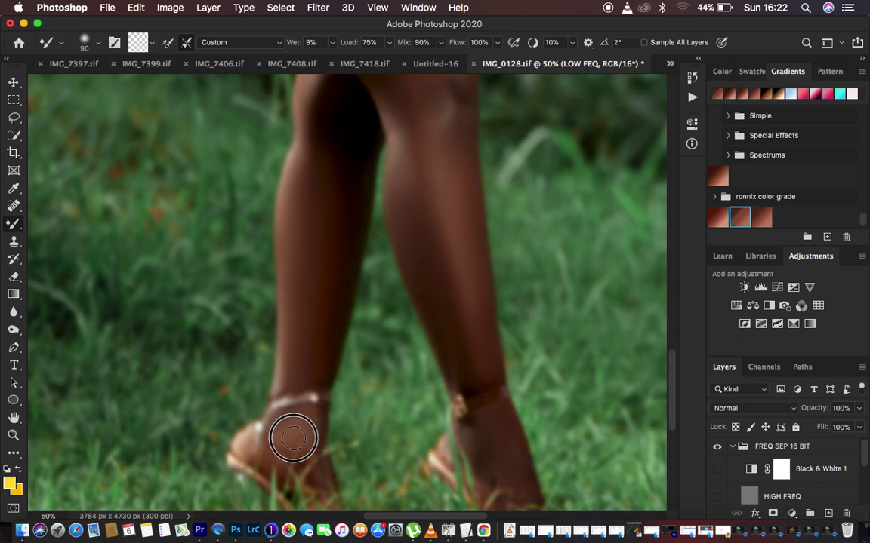
{"action": "left_click_drag", "start_coordinate": [310, 336], "coordinate": [295, 379]}
{"action": "left_click", "coordinate": [434, 287]}
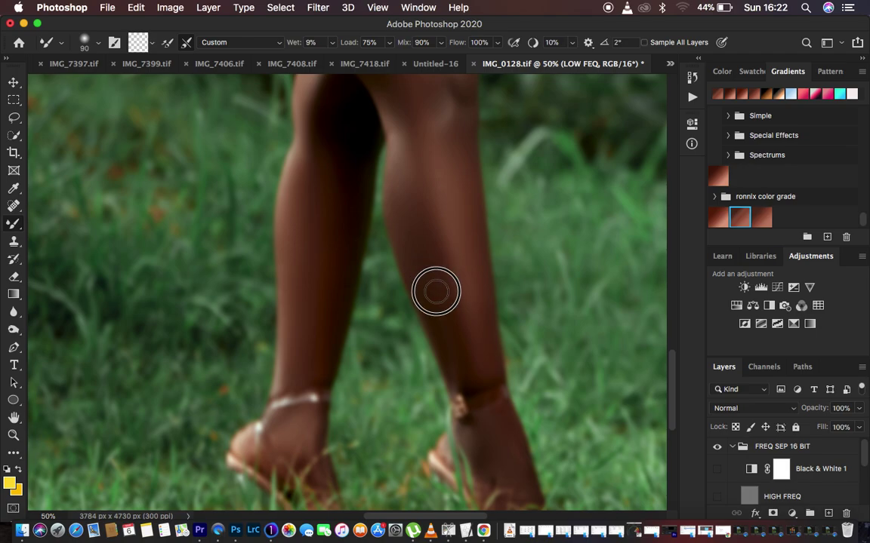
- Show the HIGH FREQ layer again and compare the whole portrait with and without the frequency separation group
{"action": "left_click", "coordinate": [718, 494]}
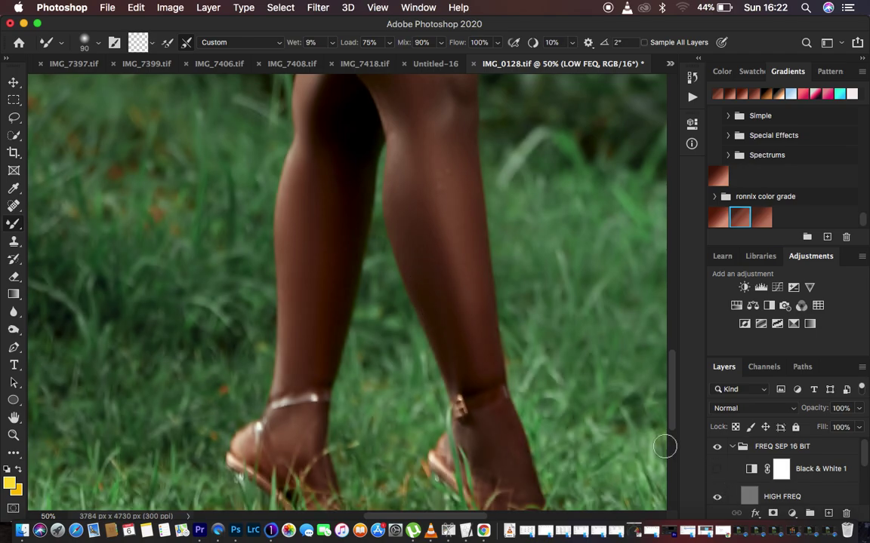
{"action": "key", "text": "super+minus"}
{"action": "key", "text": "super+minus"}
{"action": "key", "text": "super+minus"}
{"action": "key", "text": "super+minus"}
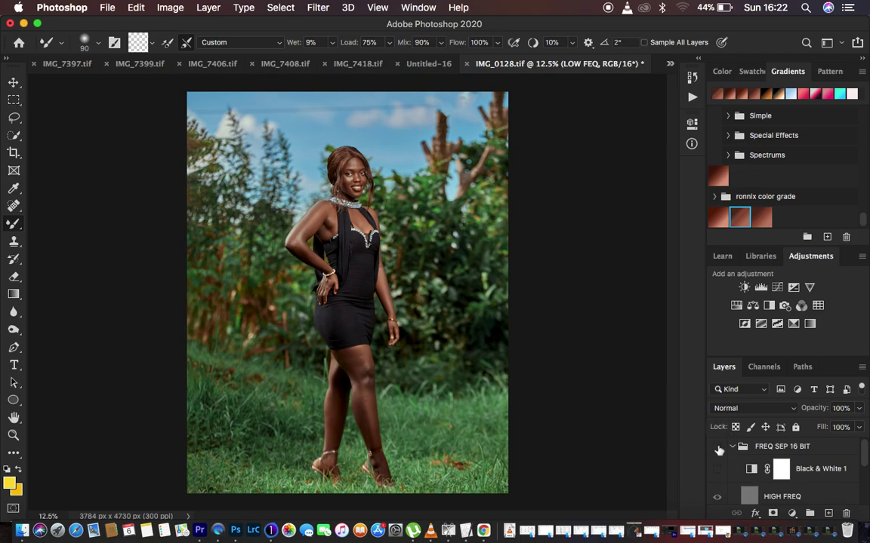
- Blend the front thigh and calf again on LOW FEQ with a larger Mixer Brush, keeping HIGH FREQ visible
{"action": "key", "text": "super+plus"}
{"action": "key", "text": "super+plus"}
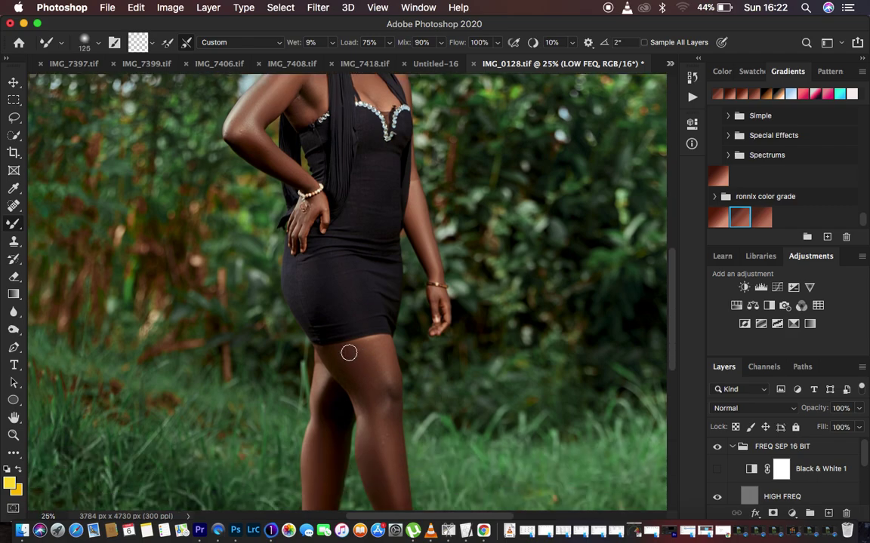
{"action": "mouse_move", "coordinate": [350, 374]}
{"action": "left_mouse_down"}
{"action": "mouse_move", "coordinate": [341, 368]}
{"action": "mouse_move", "coordinate": [350, 384]}
{"action": "mouse_move", "coordinate": [359, 380]}
{"action": "mouse_move", "coordinate": [357, 357]}
{"action": "mouse_move", "coordinate": [380, 371]}
{"action": "mouse_move", "coordinate": [370, 363]}
{"action": "mouse_move", "coordinate": [376, 372]}
{"action": "mouse_move", "coordinate": [374, 346]}
{"action": "mouse_move", "coordinate": [387, 380]}
{"action": "left_mouse_up"}
{"action": "mouse_move", "coordinate": [379, 419]}
{"action": "left_mouse_down"}
{"action": "mouse_move", "coordinate": [394, 452]}
{"action": "mouse_move", "coordinate": [373, 417]}
{"action": "mouse_move", "coordinate": [369, 447]}
{"action": "mouse_move", "coordinate": [372, 402]}
{"action": "mouse_move", "coordinate": [343, 363]}
{"action": "mouse_move", "coordinate": [322, 443]}
{"action": "mouse_move", "coordinate": [366, 361]}
{"action": "mouse_move", "coordinate": [380, 355]}
{"action": "mouse_move", "coordinate": [391, 421]}
{"action": "mouse_move", "coordinate": [377, 399]}
{"action": "mouse_move", "coordinate": [378, 448]}
{"action": "left_mouse_up"}
{"action": "scroll", "coordinate": [539, 359], "scroll_direction": "up", "scroll_amount": 5}
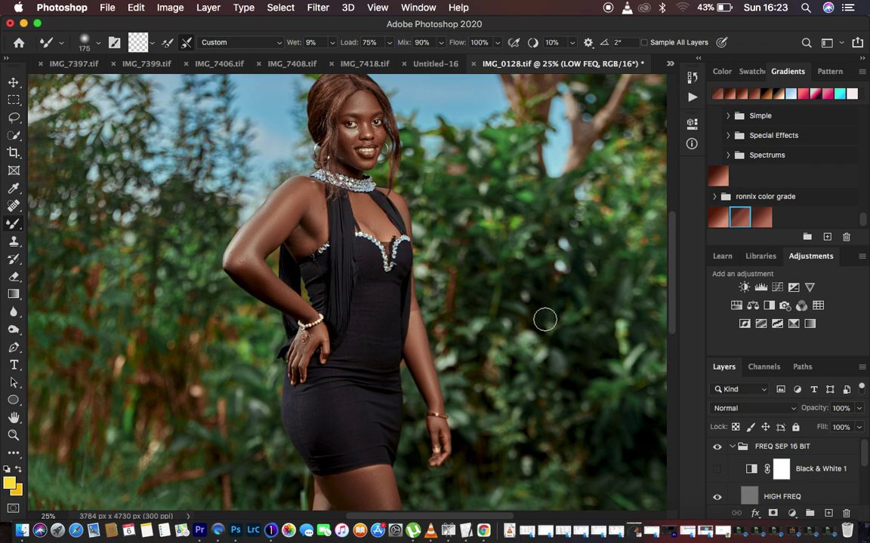
- Lasso the shaded inner area of the front thigh and apply a Gaussian Blur with a 20-pixel radius
{"action": "left_click", "coordinate": [15, 118]}
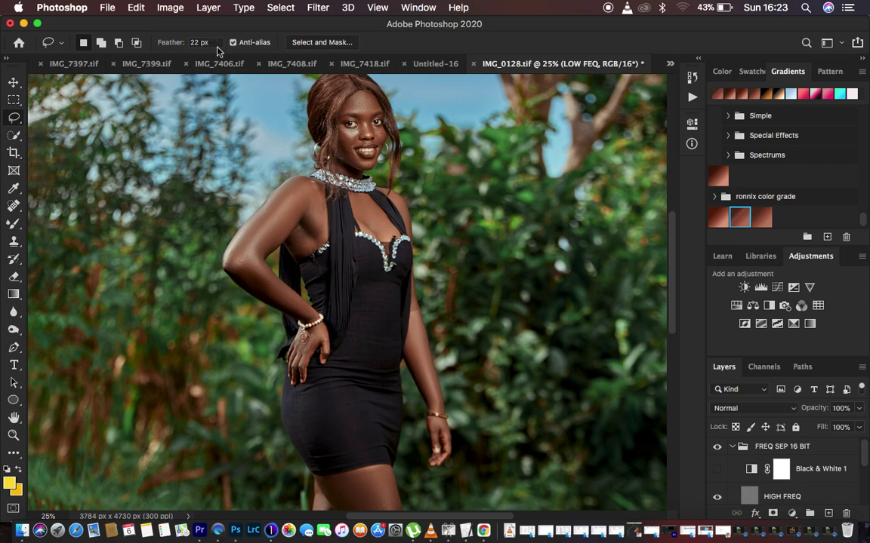
{"action": "scroll", "coordinate": [425, 252], "scroll_direction": "down", "scroll_amount": 10}
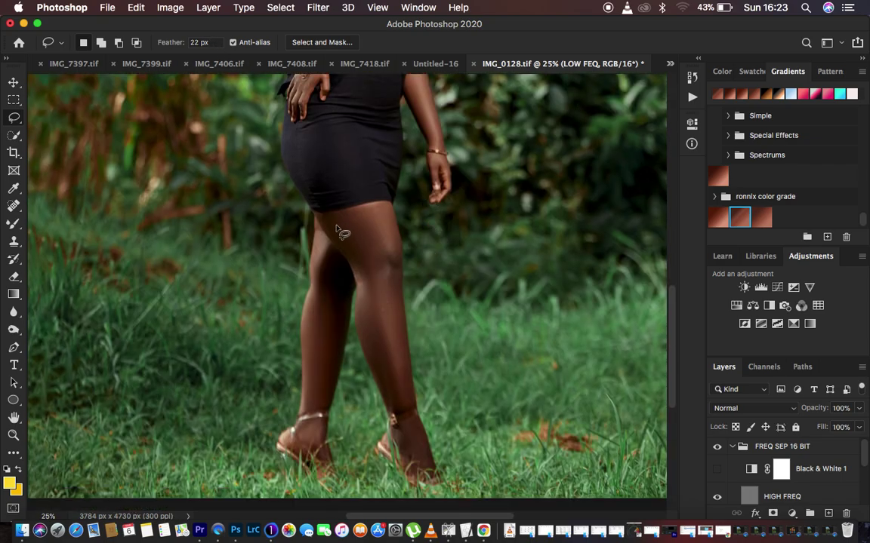
{"action": "key", "text": "super+plus"}
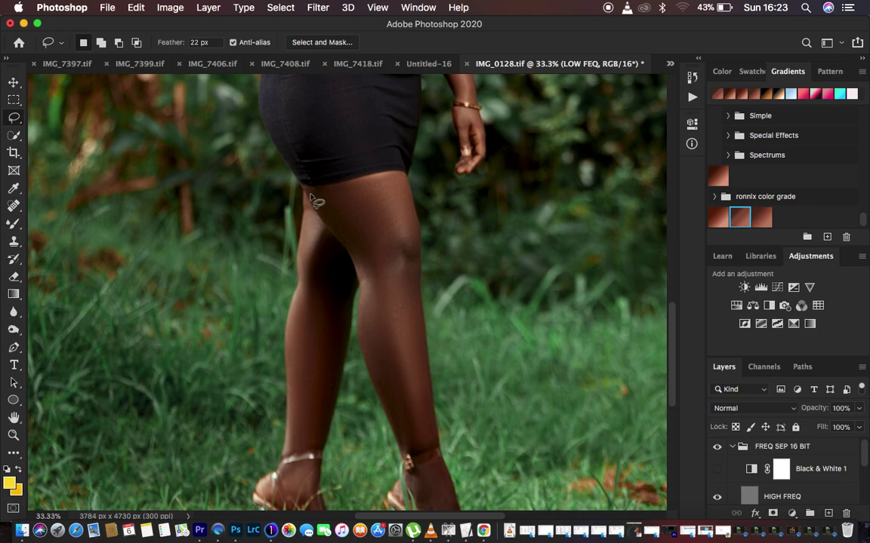
{"action": "mouse_move", "coordinate": [311, 191]}
{"action": "left_mouse_down"}
{"action": "mouse_move", "coordinate": [365, 180]}
{"action": "mouse_move", "coordinate": [376, 187]}
{"action": "mouse_move", "coordinate": [390, 240]}
{"action": "mouse_move", "coordinate": [386, 277]}
{"action": "mouse_move", "coordinate": [375, 281]}
{"action": "mouse_move", "coordinate": [340, 242]}
{"action": "left_mouse_up"}
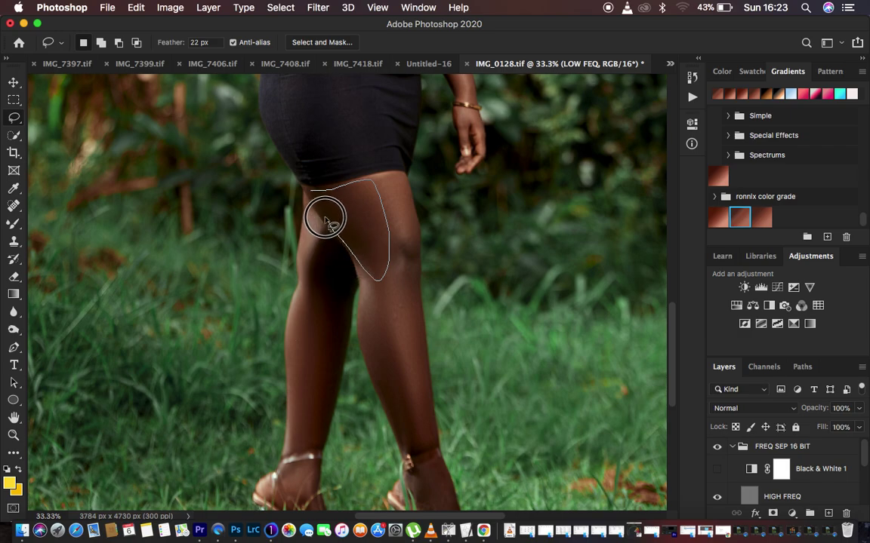
{"action": "left_click", "coordinate": [319, 8]}
{"action": "mouse_move", "coordinate": [413, 170]}
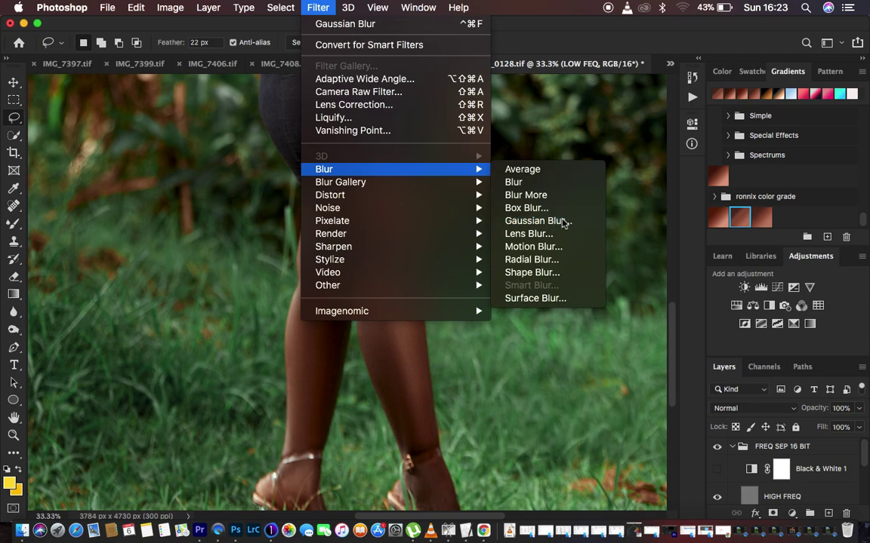
{"action": "left_click", "coordinate": [536, 221]}
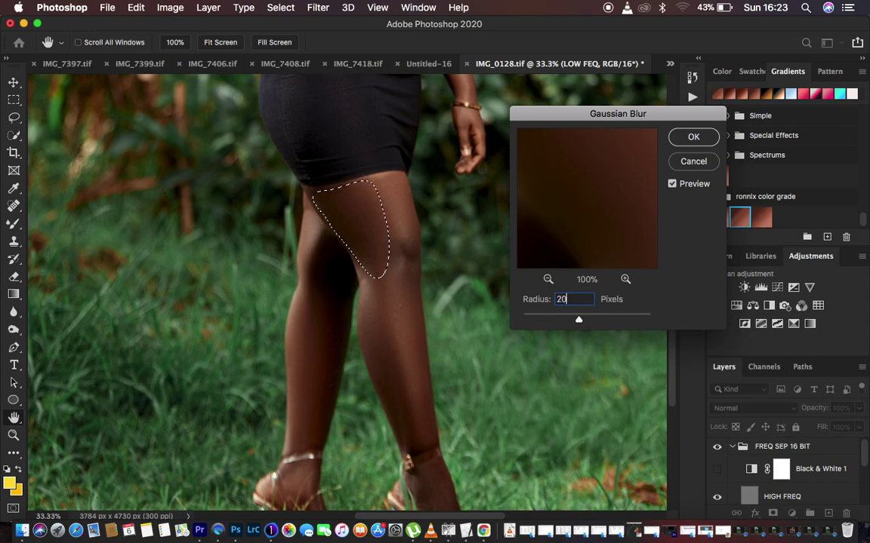
{"action": "left_click", "coordinate": [693, 138]}
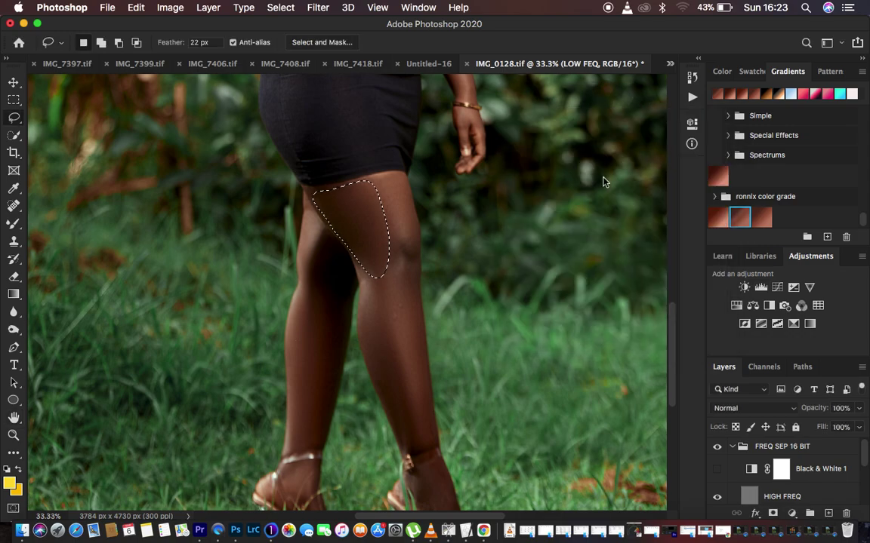
- Lasso the lit strip along the front of the thigh and knee and reapply the last Gaussian Blur
{"action": "mouse_move", "coordinate": [400, 181]}
{"action": "left_mouse_down"}
{"action": "mouse_move", "coordinate": [380, 205]}
{"action": "mouse_move", "coordinate": [402, 291]}
{"action": "mouse_move", "coordinate": [413, 251]}
{"action": "mouse_move", "coordinate": [400, 180]}
{"action": "left_mouse_up"}
{"action": "right_click", "coordinate": [401, 225]}
{"action": "left_click", "coordinate": [406, 417]}
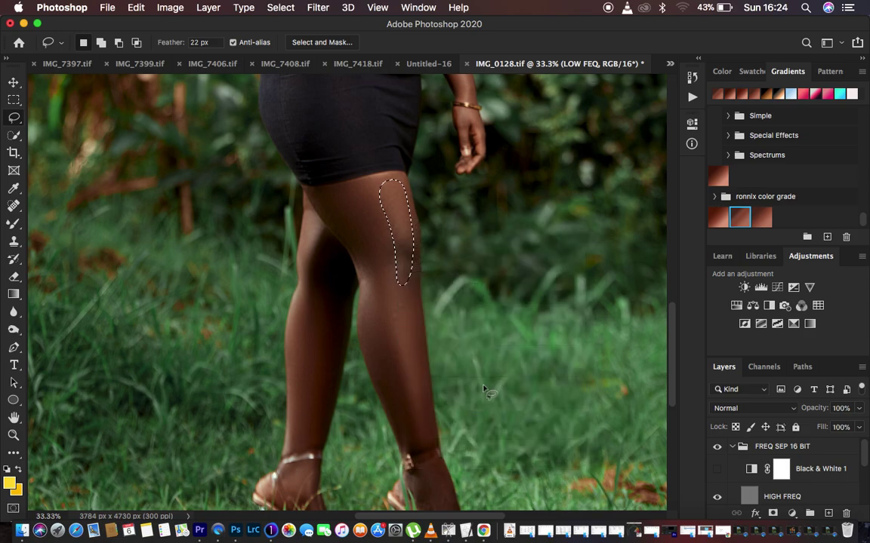
- Lasso the back of the front leg's calf and repeat the Gaussian Blur on it
{"action": "scroll", "coordinate": [479, 318], "scroll_direction": "down", "scroll_amount": 3}
{"action": "mouse_move", "coordinate": [374, 184]}
{"action": "left_mouse_down"}
{"action": "mouse_move", "coordinate": [425, 363]}
{"action": "mouse_move", "coordinate": [410, 367]}
{"action": "mouse_move", "coordinate": [370, 282]}
{"action": "mouse_move", "coordinate": [366, 188]}
{"action": "left_mouse_up"}
{"action": "right_click", "coordinate": [377, 260]}
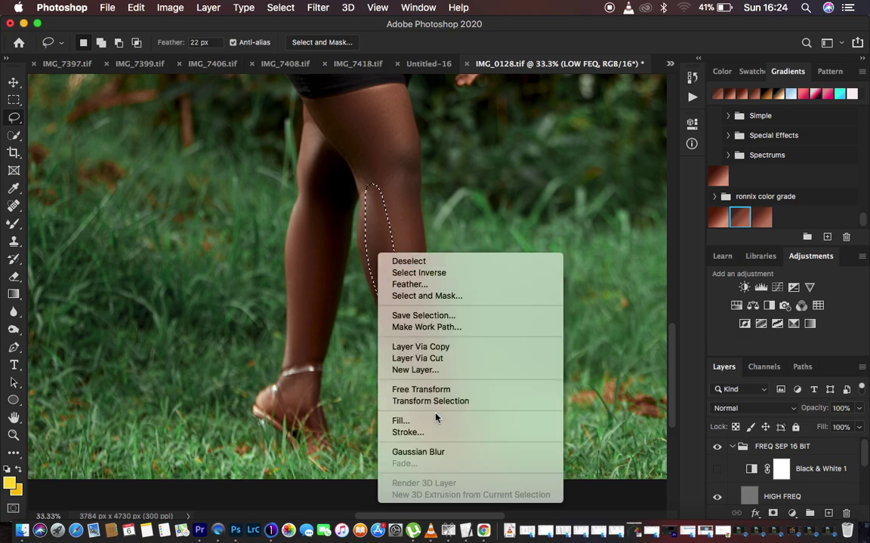
{"action": "left_click", "coordinate": [442, 451]}
- Lasso a long strip down the front leg's shin to the ankle and blur it with the same Gaussian Blur
{"action": "mouse_move", "coordinate": [408, 171]}
{"action": "left_mouse_down"}
{"action": "mouse_move", "coordinate": [398, 194]}
{"action": "mouse_move", "coordinate": [400, 250]}
{"action": "mouse_move", "coordinate": [421, 363]}
{"action": "mouse_move", "coordinate": [429, 341]}
{"action": "mouse_move", "coordinate": [421, 268]}
{"action": "left_mouse_up"}
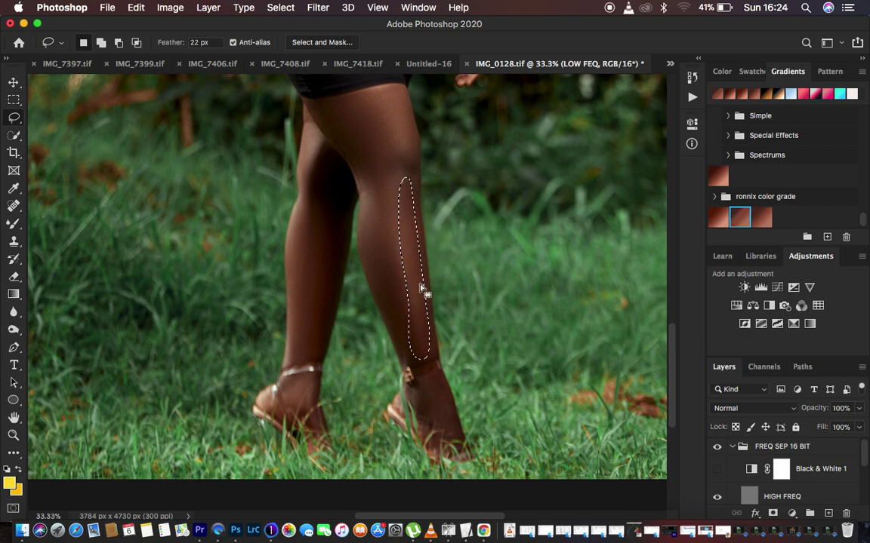
{"action": "right_click", "coordinate": [421, 289]}
{"action": "left_click", "coordinate": [475, 463]}
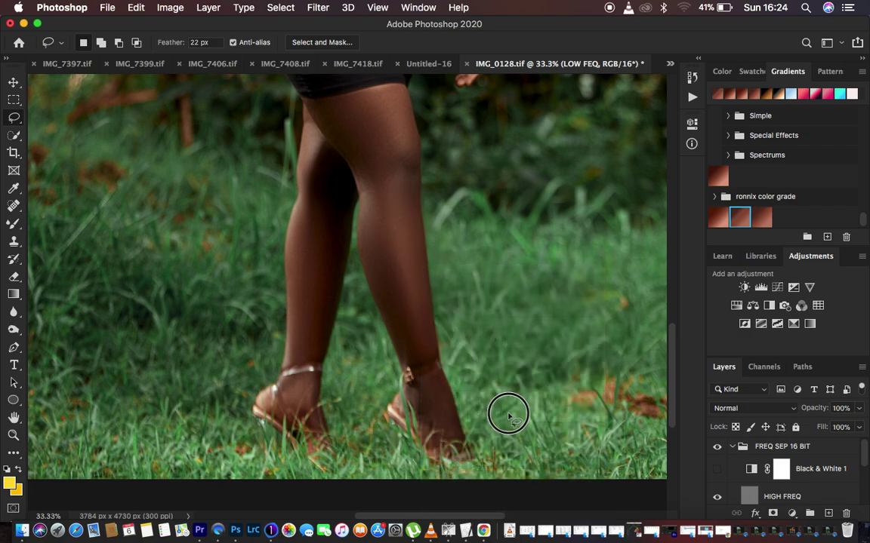
- Lasso the shaded inner side of the back leg's calf and reapply the last Gaussian Blur
{"action": "mouse_move", "coordinate": [317, 139]}
{"action": "left_mouse_down"}
{"action": "mouse_move", "coordinate": [296, 359]}
{"action": "mouse_move", "coordinate": [326, 335]}
{"action": "mouse_move", "coordinate": [345, 242]}
{"action": "mouse_move", "coordinate": [351, 188]}
{"action": "mouse_move", "coordinate": [323, 151]}
{"action": "left_mouse_up"}
{"action": "right_click", "coordinate": [330, 235]}
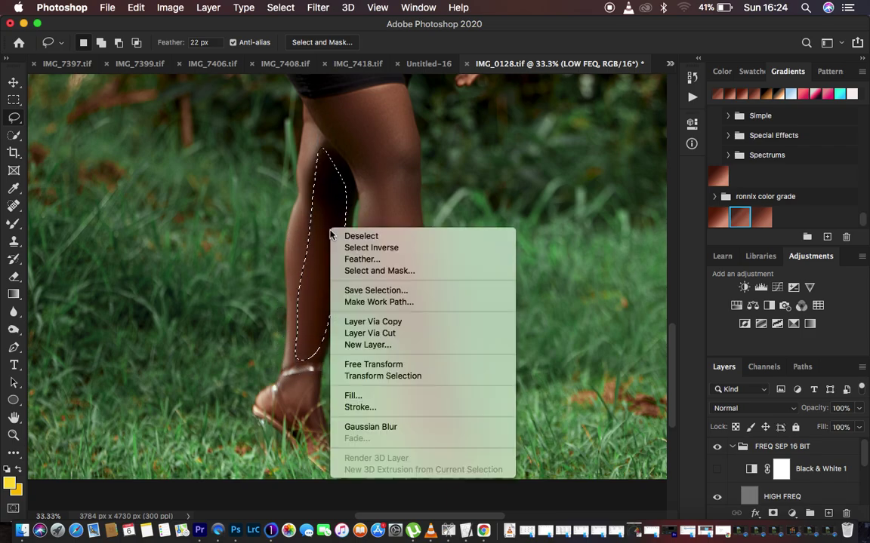
{"action": "left_click", "coordinate": [392, 426]}
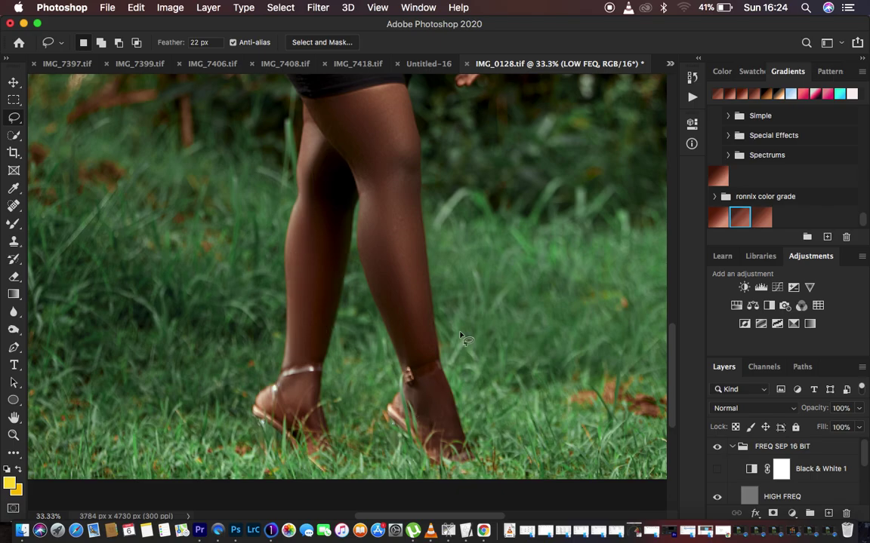
- Lasso the forehead, apply a Gaussian Blur with a 15-pixel radius and clear the selection
{"action": "key", "text": "super+minus"}
{"action": "key", "text": "super+minus"}
{"action": "key", "text": "super+minus"}
{"action": "key", "text": "super+minus"}
{"action": "key", "text": "super+plus"}
{"action": "key", "text": "super+plus"}
{"action": "key", "text": "super+plus"}
{"action": "key", "text": "super+plus"}
{"action": "key", "text": "super+plus"}
{"action": "key", "text": "super+plus"}
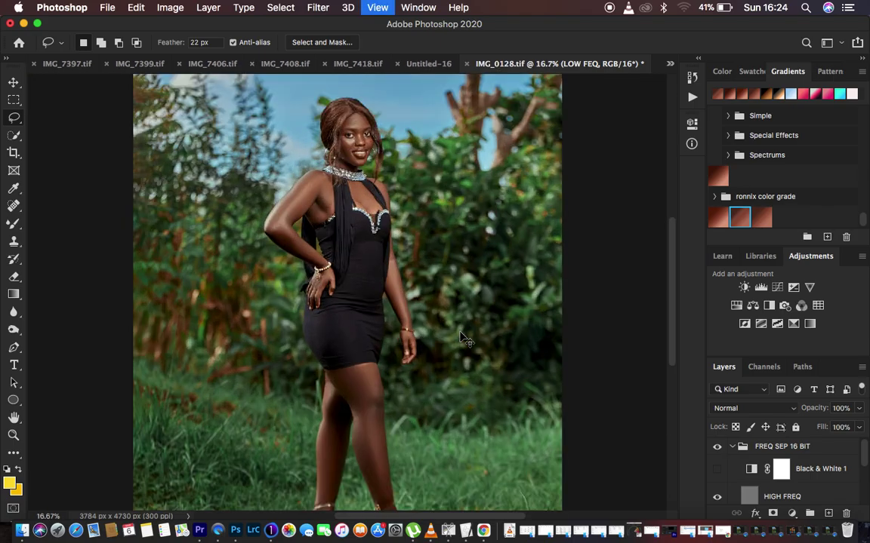
{"action": "scroll", "coordinate": [498, 253], "scroll_direction": "up", "scroll_amount": 15}
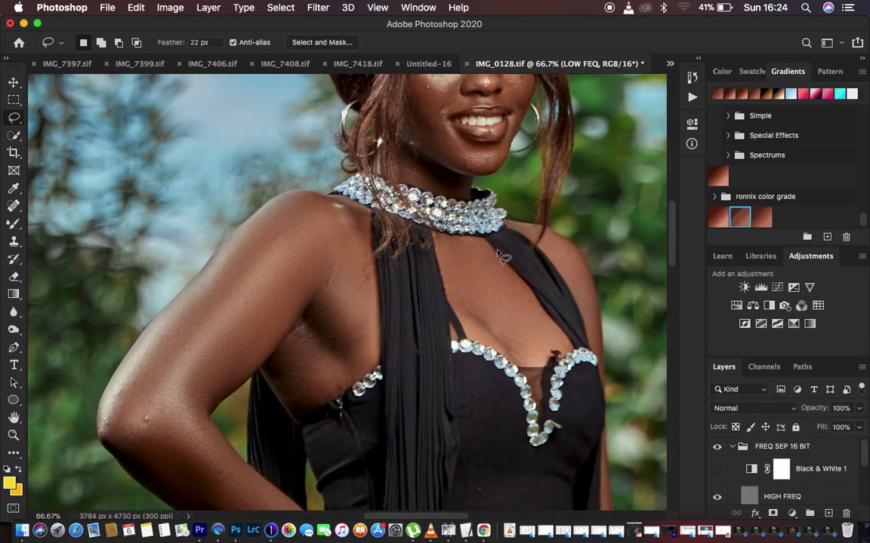
{"action": "mouse_move", "coordinate": [427, 161]}
{"action": "left_mouse_down"}
{"action": "mouse_move", "coordinate": [435, 146]}
{"action": "mouse_move", "coordinate": [476, 133]}
{"action": "mouse_move", "coordinate": [504, 150]}
{"action": "mouse_move", "coordinate": [513, 177]}
{"action": "mouse_move", "coordinate": [483, 194]}
{"action": "mouse_move", "coordinate": [452, 179]}
{"action": "mouse_move", "coordinate": [424, 185]}
{"action": "mouse_move", "coordinate": [421, 166]}
{"action": "left_mouse_up"}
{"action": "left_click", "coordinate": [320, 8]}
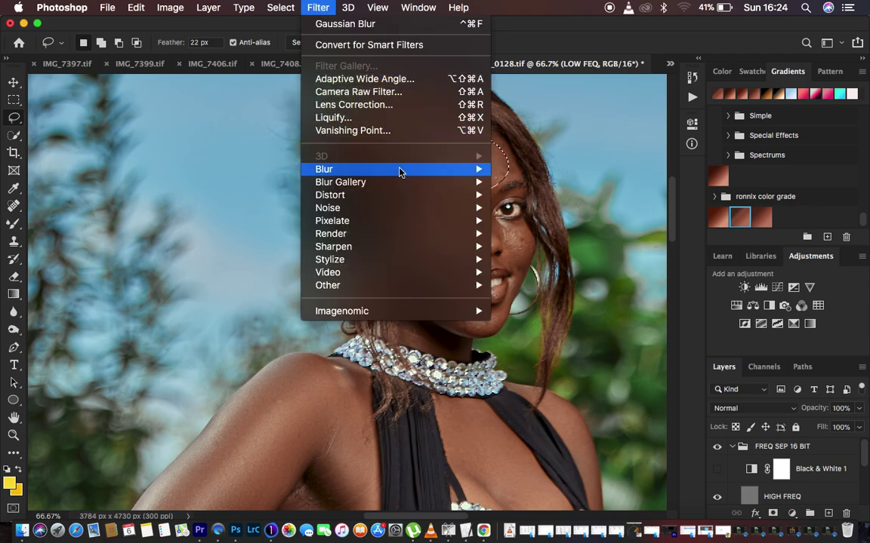
{"action": "mouse_move", "coordinate": [400, 169]}
{"action": "left_click", "coordinate": [537, 221]}
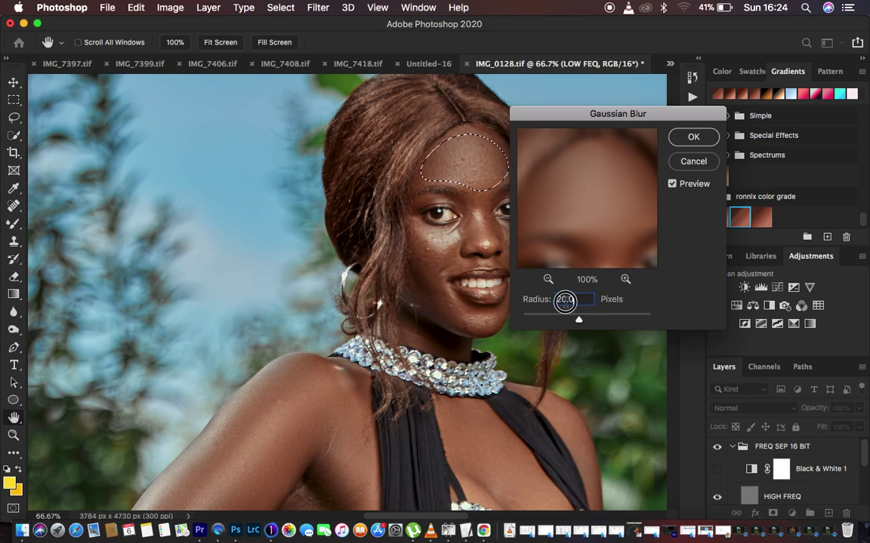
{"action": "type", "text": "5"}
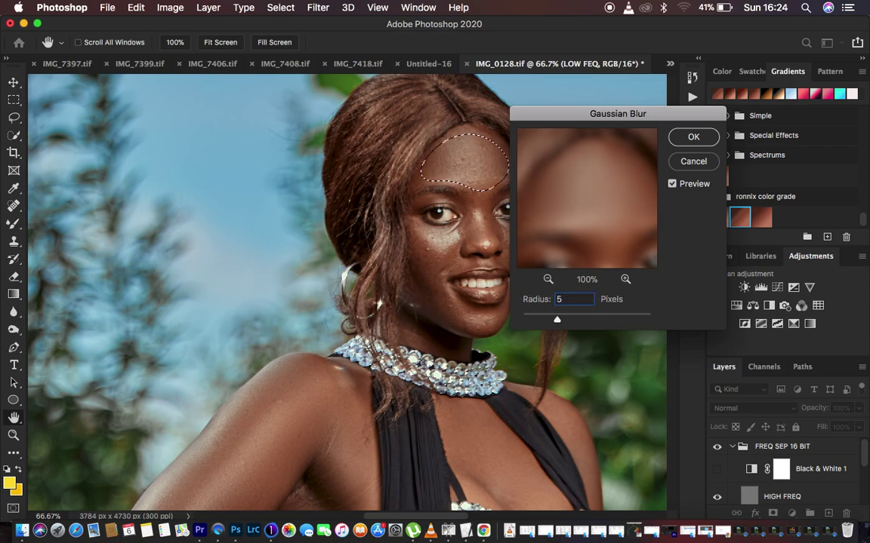
{"action": "type", "text": "15"}
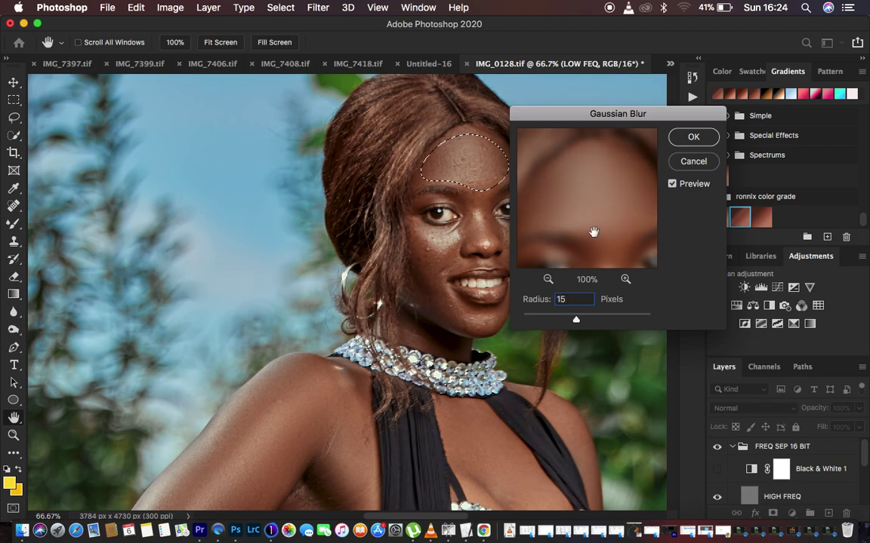
{"action": "left_click", "coordinate": [693, 137]}
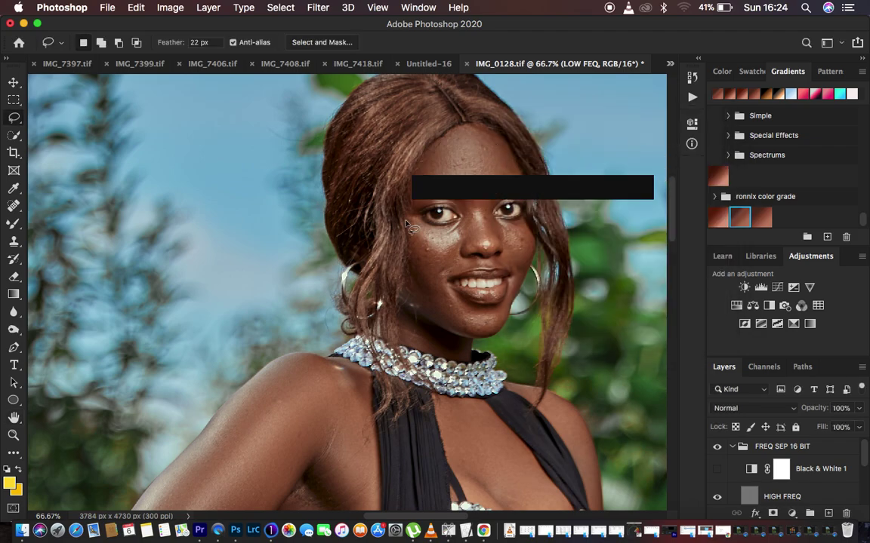
{"action": "key", "text": "ctrl+d"}
- Lasso the highlighted skin on each cheek in turn and repeat the 15-pixel Gaussian Blur on both
{"action": "left_click_drag", "start_coordinate": [422, 241], "coordinate": [458, 225]}
{"action": "mouse_move", "coordinate": [440, 281]}
{"action": "left_mouse_down"}
{"action": "mouse_move", "coordinate": [413, 237]}
{"action": "mouse_move", "coordinate": [427, 259]}
{"action": "left_mouse_up"}
{"action": "right_click", "coordinate": [427, 259]}
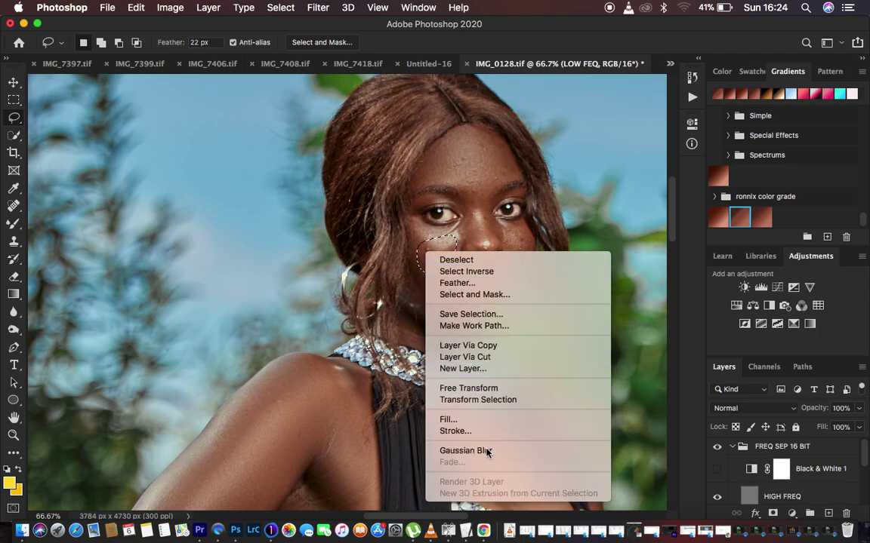
{"action": "left_click", "coordinate": [486, 450]}
{"action": "mouse_move", "coordinate": [515, 238]}
{"action": "left_mouse_down"}
{"action": "mouse_move", "coordinate": [506, 226]}
{"action": "mouse_move", "coordinate": [524, 246]}
{"action": "mouse_move", "coordinate": [510, 255]}
{"action": "mouse_move", "coordinate": [505, 233]}
{"action": "left_mouse_up"}
{"action": "right_click", "coordinate": [515, 249]}
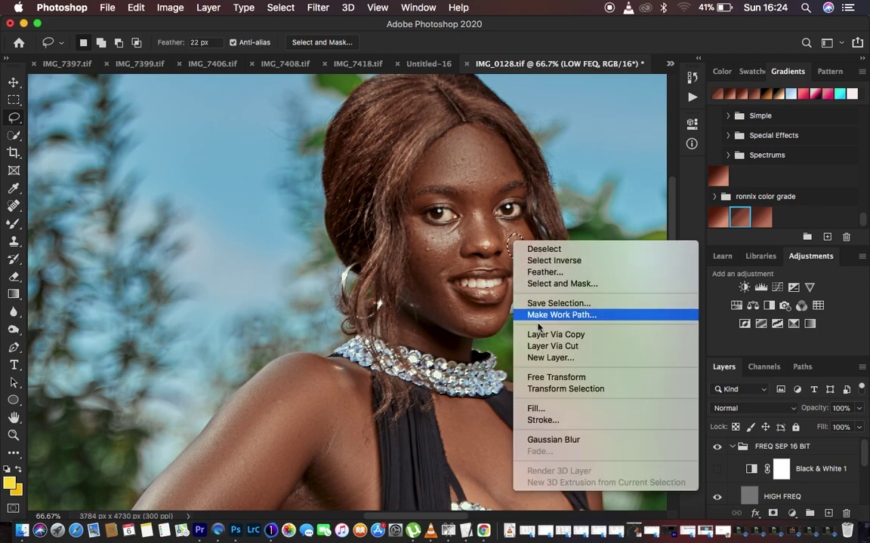
{"action": "left_click", "coordinate": [566, 441]}
- Lasso the chin area below the lips and blur it with the same Gaussian Blur
{"action": "mouse_move", "coordinate": [431, 280]}
{"action": "left_mouse_down"}
{"action": "mouse_move", "coordinate": [445, 317]}
{"action": "mouse_move", "coordinate": [497, 316]}
{"action": "mouse_move", "coordinate": [445, 301]}
{"action": "mouse_move", "coordinate": [451, 313]}
{"action": "left_mouse_up"}
{"action": "right_click", "coordinate": [453, 266]}
{"action": "left_click", "coordinate": [516, 465]}
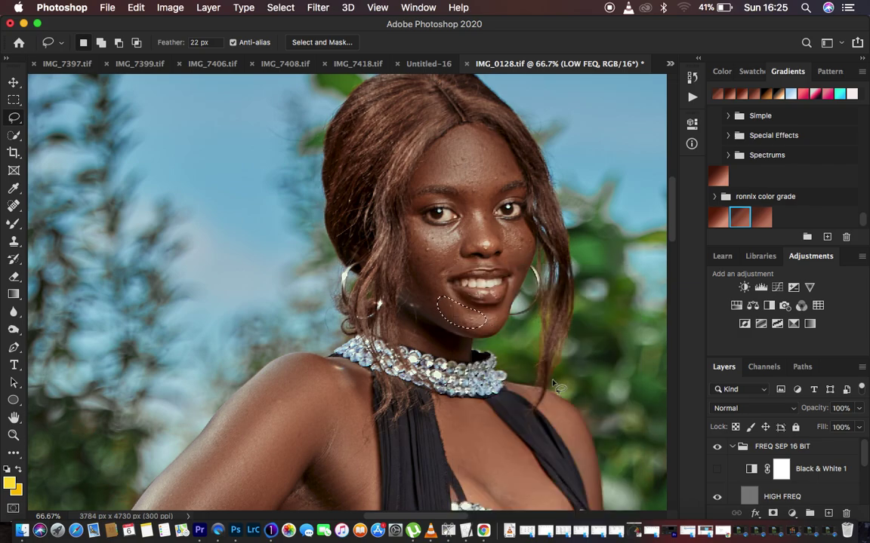
- On the HIGH FREQ layer, remove the bump near the elbow with the Clone Stamp and a 25-pixel brush
{"action": "key", "text": "super+minus"}
{"action": "key", "text": "super+minus"}
{"action": "key", "text": "super+minus"}
{"action": "key", "text": "super+minus"}
{"action": "key", "text": "super+minus"}
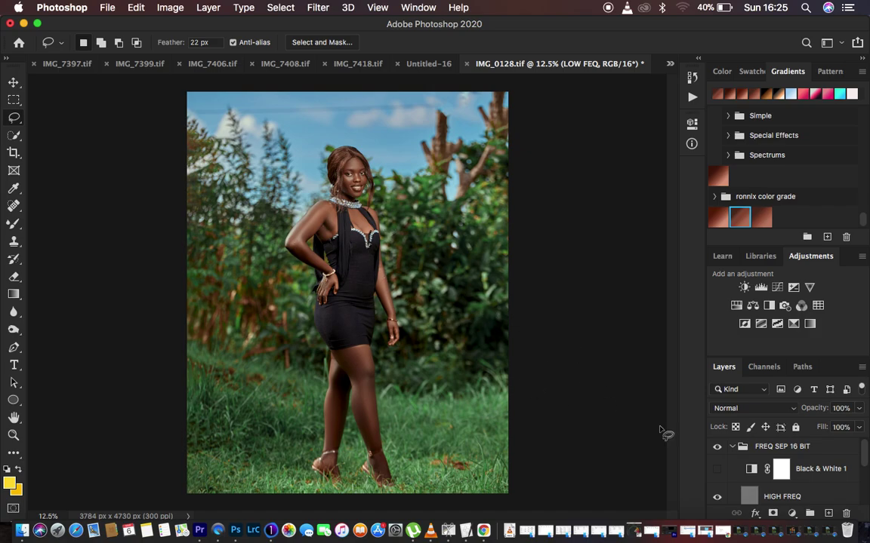
{"action": "left_click", "coordinate": [793, 501]}
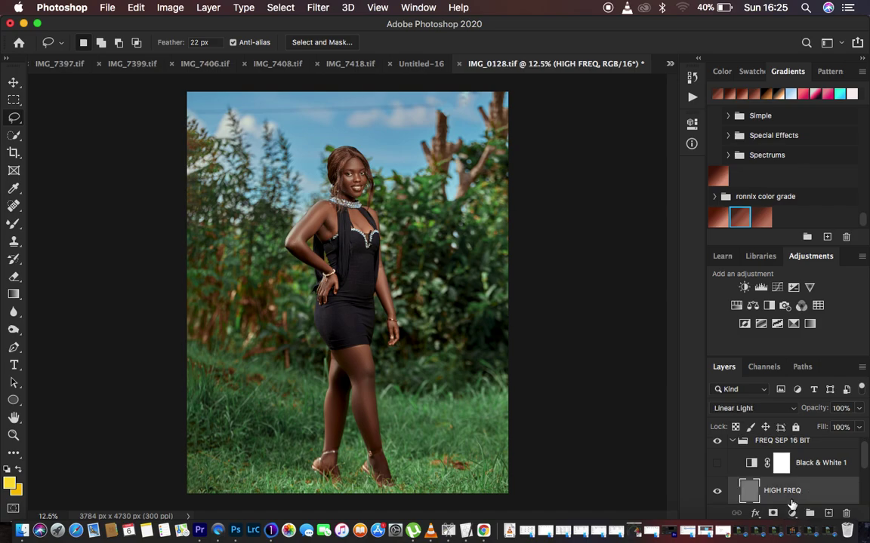
{"action": "left_click", "coordinate": [15, 241]}
{"action": "key", "text": "super+equal"}
{"action": "key", "text": "super+equal"}
{"action": "key", "text": "super+equal"}
{"action": "key", "text": "super+equal"}
{"action": "key", "text": "super+equal"}
{"action": "key", "text": "super+equal"}
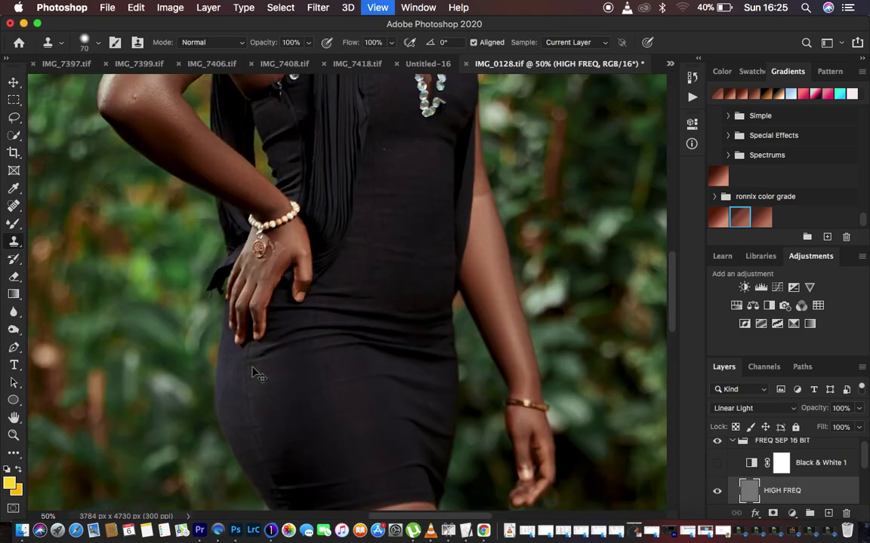
{"action": "scroll", "coordinate": [295, 314], "scroll_direction": "up", "scroll_amount": 10}
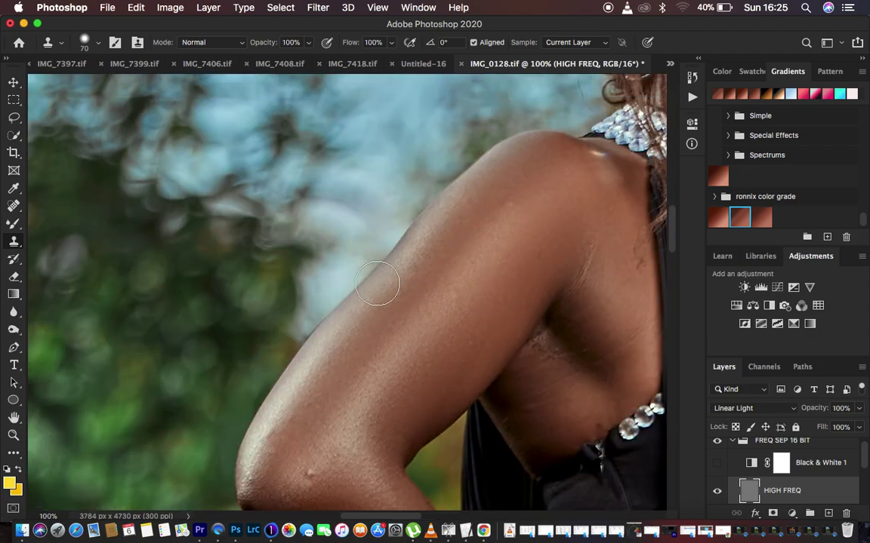
{"action": "key", "text": "bracketleft"}
{"action": "key", "text": "bracketleft"}
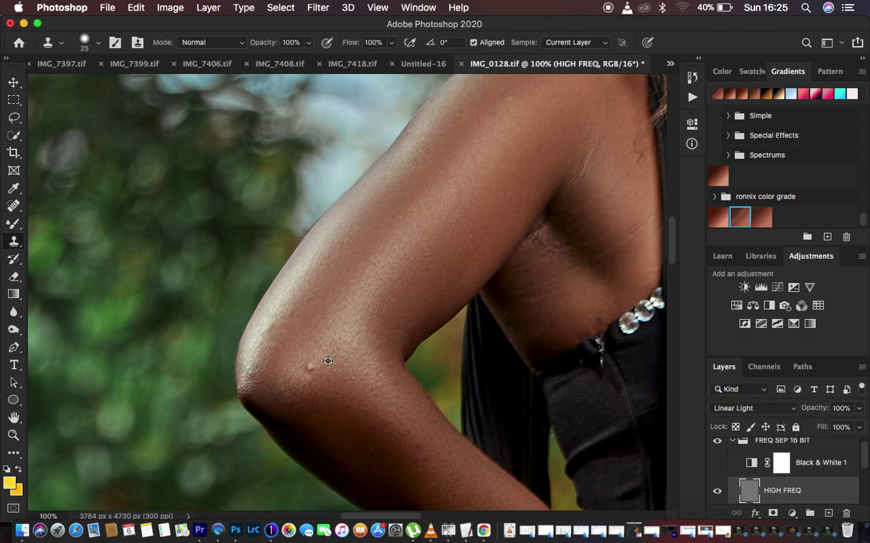
{"action": "left_click", "coordinate": [326, 363], "text": "alt"}
{"action": "left_click", "coordinate": [311, 367]}
- Clone clean skin texture over the creases and marks around the armpit
{"action": "left_click", "coordinate": [566, 224], "text": "alt"}
{"action": "left_click", "coordinate": [540, 240]}
{"action": "left_click", "coordinate": [581, 261], "text": "alt"}
{"action": "left_click", "coordinate": [558, 250]}
{"action": "mouse_move", "coordinate": [635, 222]}
{"action": "left_mouse_down"}
{"action": "mouse_move", "coordinate": [590, 264]}
{"action": "mouse_move", "coordinate": [540, 290]}
{"action": "left_mouse_up"}
{"action": "left_click", "coordinate": [571, 252], "text": "alt"}
{"action": "left_click", "coordinate": [546, 252]}
- Clone Stamp clean skin texture over the blemishes across the forehead and between the eyebrows
{"action": "scroll", "coordinate": [610, 174], "scroll_direction": "up", "scroll_amount": 5}
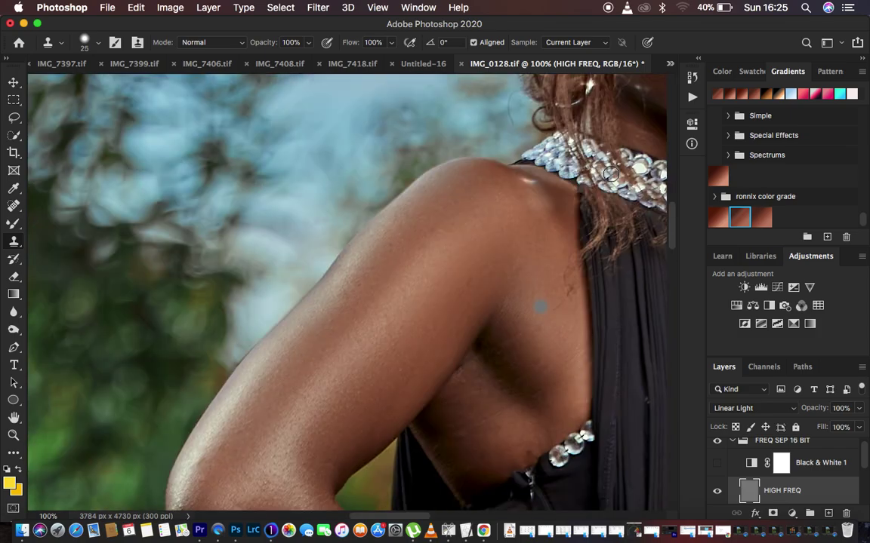
{"action": "scroll", "coordinate": [610, 174], "scroll_direction": "up", "scroll_amount": 10}
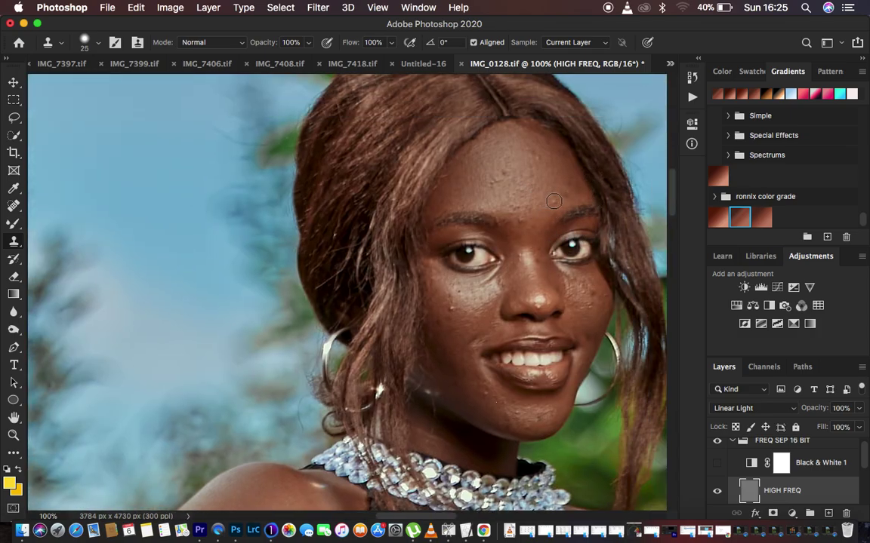
{"action": "left_click", "coordinate": [554, 187], "text": "alt"}
{"action": "left_click", "coordinate": [573, 178]}
{"action": "left_click", "coordinate": [565, 174], "text": "alt"}
{"action": "left_click_drag", "start_coordinate": [562, 182], "coordinate": [562, 174]}
{"action": "left_click", "coordinate": [504, 173]}
{"action": "left_click", "coordinate": [504, 174], "text": "alt"}
{"action": "left_click", "coordinate": [491, 184]}
{"action": "left_click", "coordinate": [533, 208], "text": "alt"}
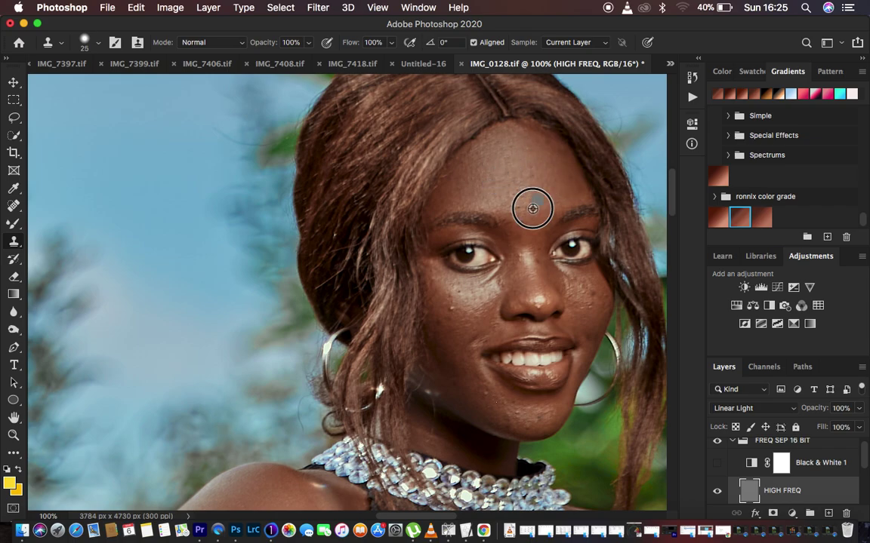
{"action": "left_click", "coordinate": [529, 210]}
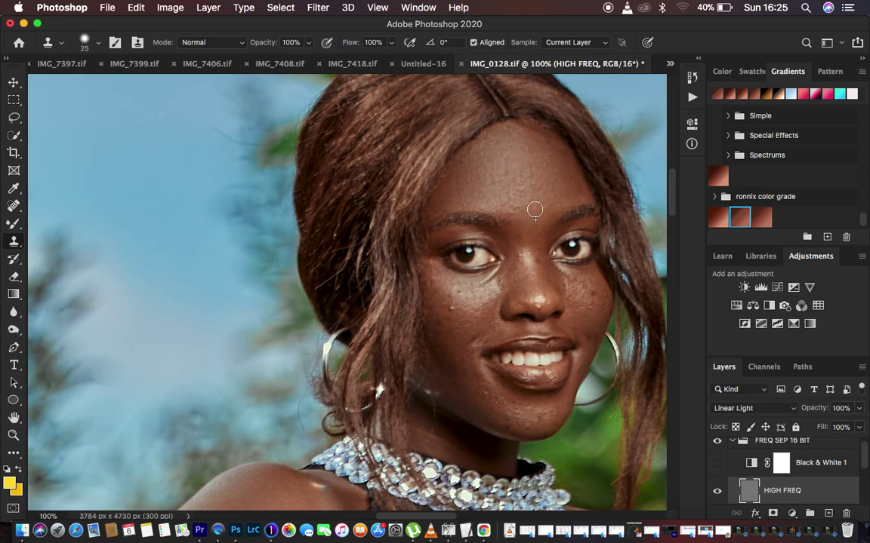
{"action": "left_click", "coordinate": [516, 209], "text": "alt"}
{"action": "left_click", "coordinate": [542, 192]}
- Clone out the small blemishes on both cheeks using nearby clean skin texture
{"action": "left_click", "coordinate": [600, 286], "text": "alt"}
{"action": "left_click", "coordinate": [603, 295]}
{"action": "left_click", "coordinate": [594, 293], "text": "alt"}
{"action": "left_click", "coordinate": [456, 319], "text": "alt"}
{"action": "left_click", "coordinate": [444, 319]}
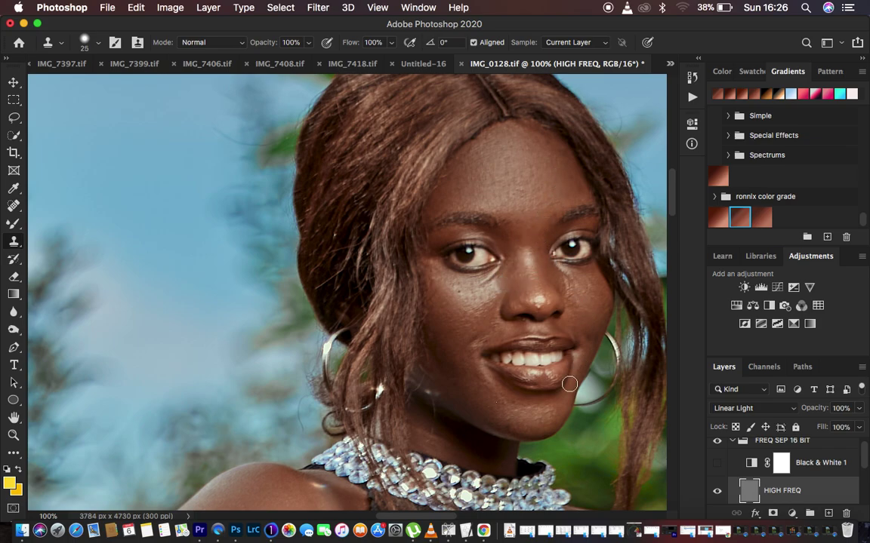
- Clone Stamp the rough texture along the back edge of the front thigh with a 40-pixel brush
{"action": "scroll", "coordinate": [510, 468], "scroll_direction": "down", "scroll_amount": 2}
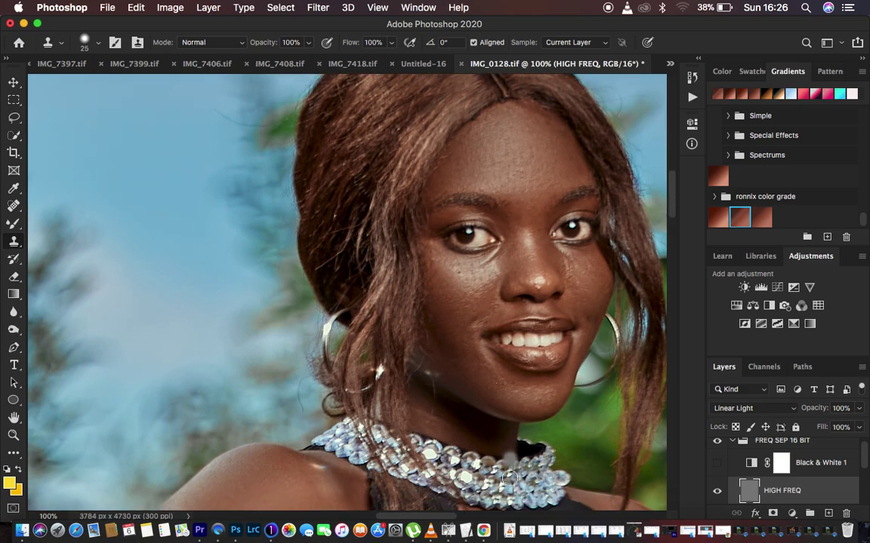
{"action": "scroll", "coordinate": [510, 478], "scroll_direction": "down", "scroll_amount": 20}
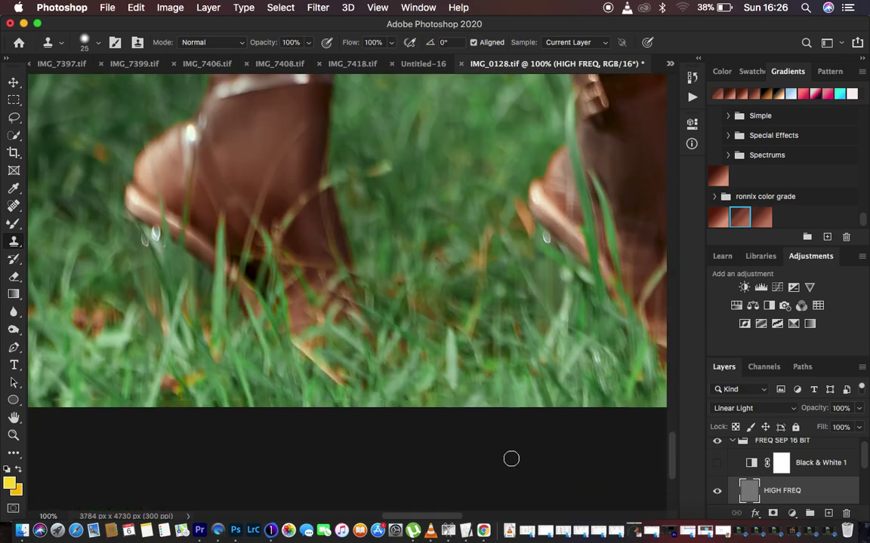
{"action": "scroll", "coordinate": [528, 240], "scroll_direction": "up", "scroll_amount": 10}
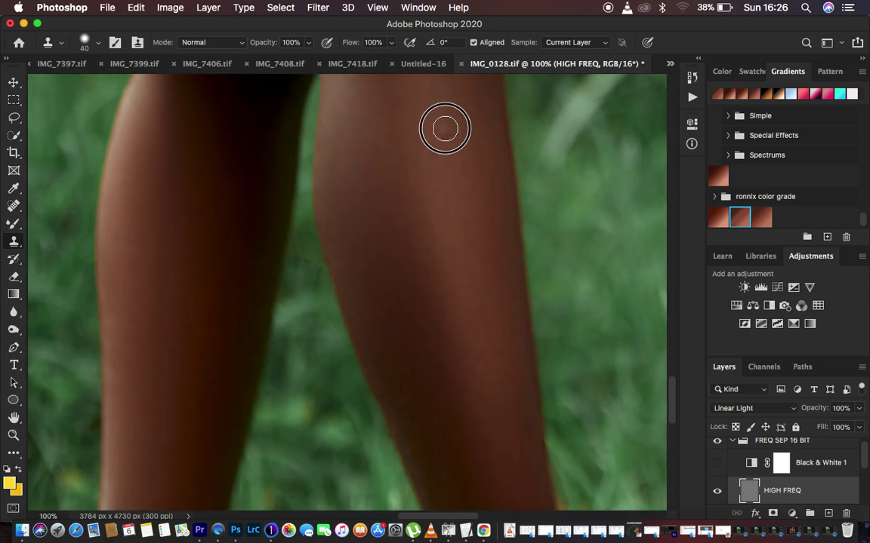
{"action": "scroll", "coordinate": [455, 151], "scroll_direction": "up", "scroll_amount": 5}
{"action": "scroll", "coordinate": [456, 152], "scroll_direction": "up", "scroll_amount": 3}
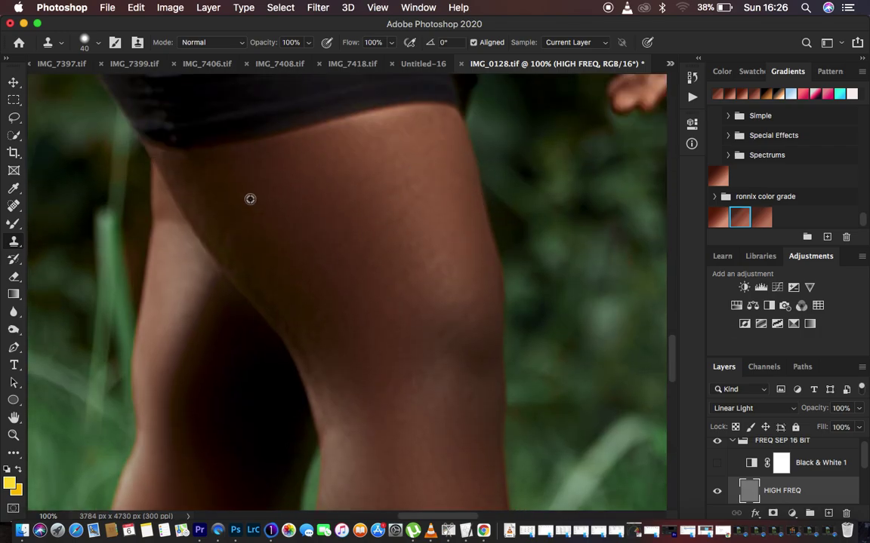
{"action": "mouse_move", "coordinate": [227, 220]}
{"action": "left_mouse_down"}
{"action": "mouse_move", "coordinate": [296, 317]}
{"action": "mouse_move", "coordinate": [291, 326]}
{"action": "mouse_move", "coordinate": [311, 357]}
{"action": "left_mouse_up"}
{"action": "left_click", "coordinate": [265, 206], "text": "alt"}
{"action": "left_click", "coordinate": [294, 250], "text": "alt"}
{"action": "left_click", "coordinate": [310, 281], "text": "alt"}
{"action": "left_click", "coordinate": [328, 326], "text": "alt"}
{"action": "left_click_drag", "start_coordinate": [300, 311], "coordinate": [325, 384]}
{"action": "left_click", "coordinate": [302, 299], "text": "alt"}
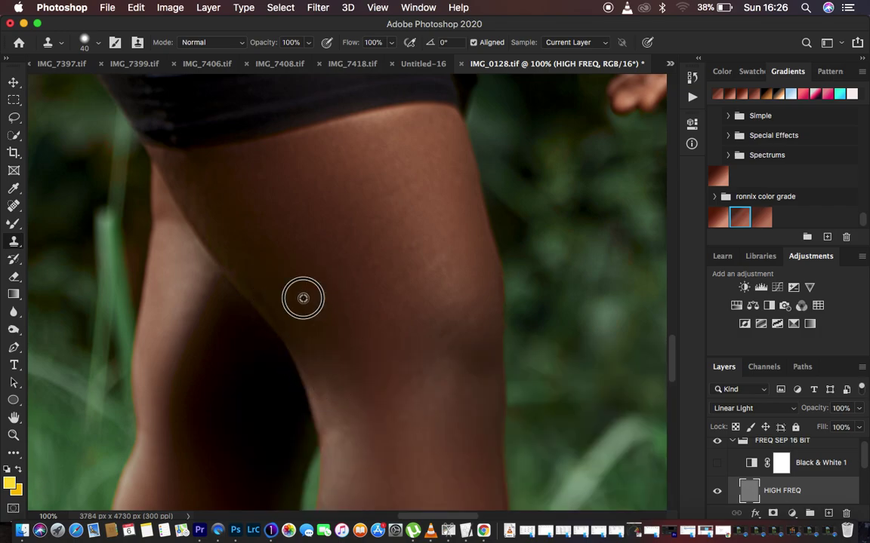
{"action": "left_click_drag", "start_coordinate": [300, 332], "coordinate": [281, 296]}
{"action": "left_click", "coordinate": [216, 242]}
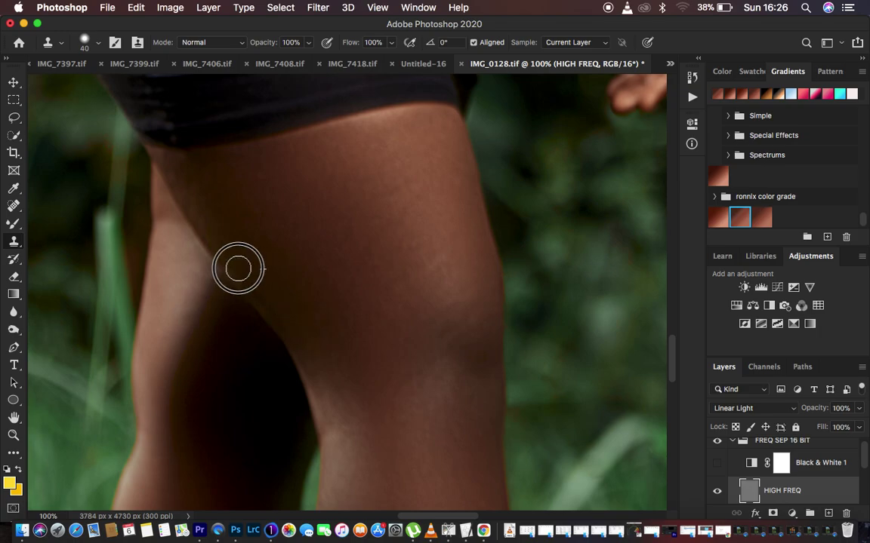
- Clone smooth skin texture over the marks on the upper thigh just below the dress hem
{"action": "left_click", "coordinate": [214, 173]}
{"action": "left_click", "coordinate": [193, 178]}
{"action": "left_click", "coordinate": [213, 194]}
{"action": "left_click_drag", "start_coordinate": [209, 187], "coordinate": [175, 163]}
{"action": "left_click", "coordinate": [231, 176], "text": "alt"}
{"action": "left_click", "coordinate": [215, 174]}
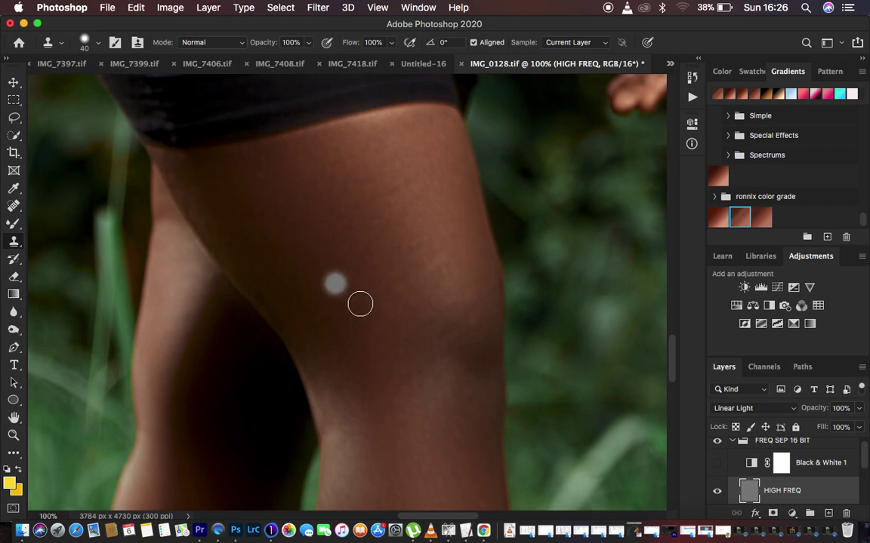
{"action": "left_click", "coordinate": [340, 349], "text": "alt"}
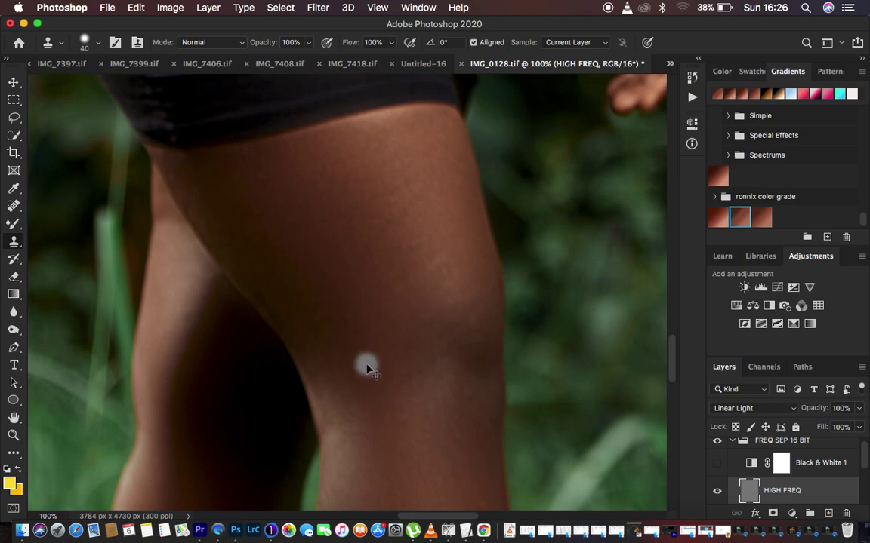
- Make Layer 1 between the high and low frequency layers active and set the regular Brush tool to 12% opacity
{"action": "key", "text": "super+minus"}
{"action": "key", "text": "super+minus"}
{"action": "key", "text": "super+minus"}
{"action": "key", "text": "super+minus"}
{"action": "key", "text": "super+minus"}
{"action": "key", "text": "super+minus"}
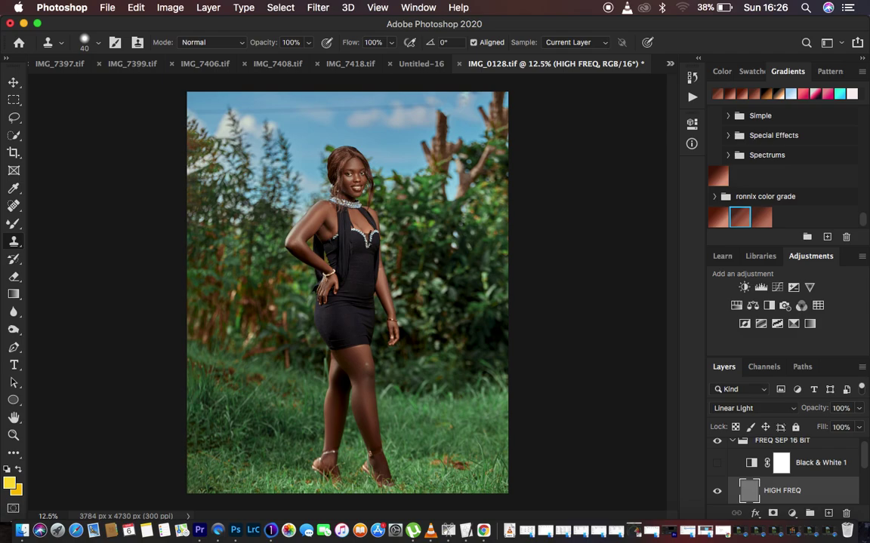
{"action": "scroll", "coordinate": [800, 490], "scroll_direction": "down", "scroll_amount": 2}
{"action": "scroll", "coordinate": [800, 491], "scroll_direction": "up", "scroll_amount": 3}
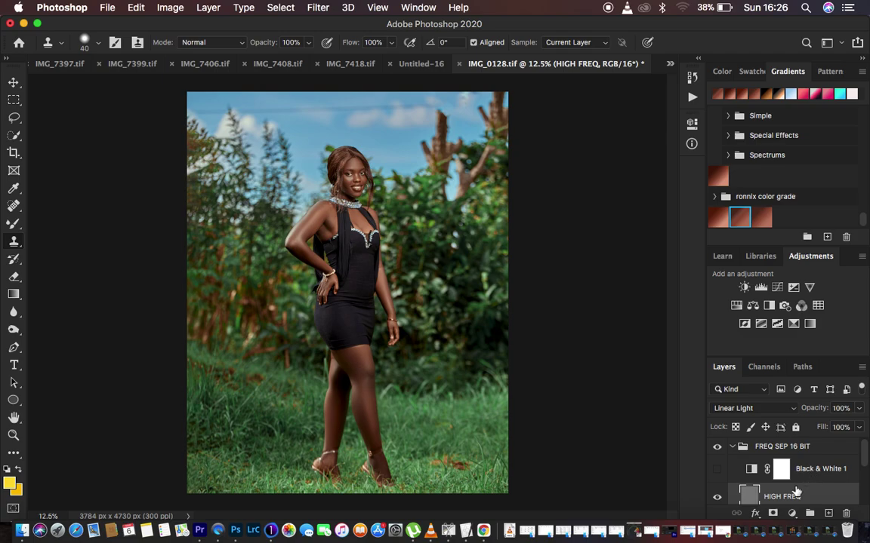
{"action": "scroll", "coordinate": [795, 491], "scroll_direction": "down", "scroll_amount": 2}
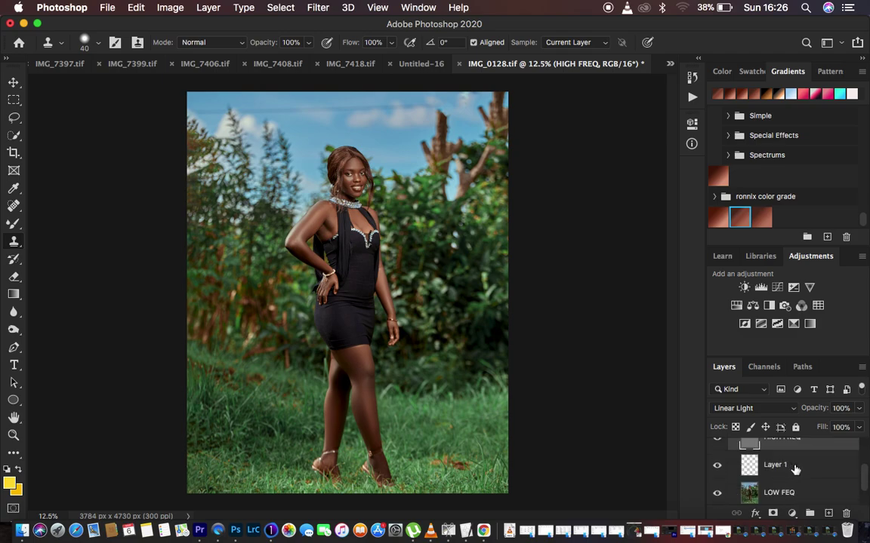
{"action": "left_click", "coordinate": [779, 468]}
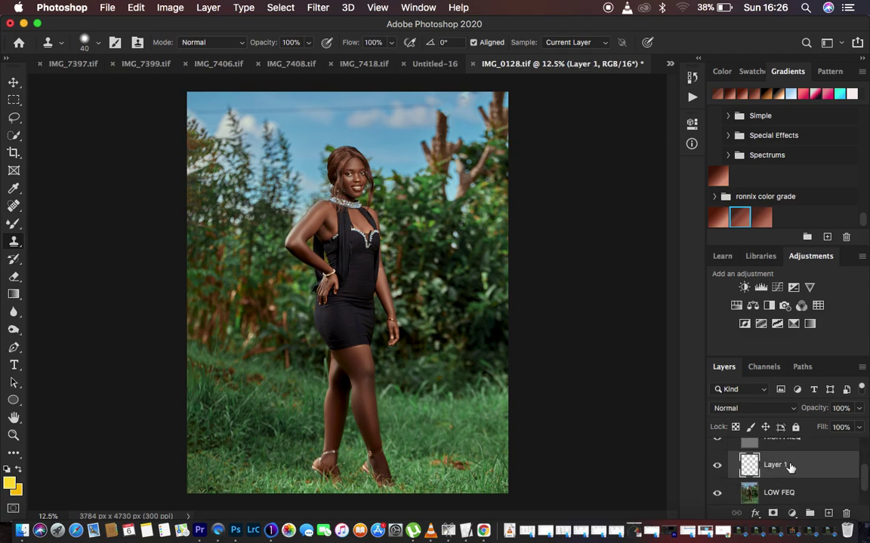
{"action": "left_click", "coordinate": [13, 224]}
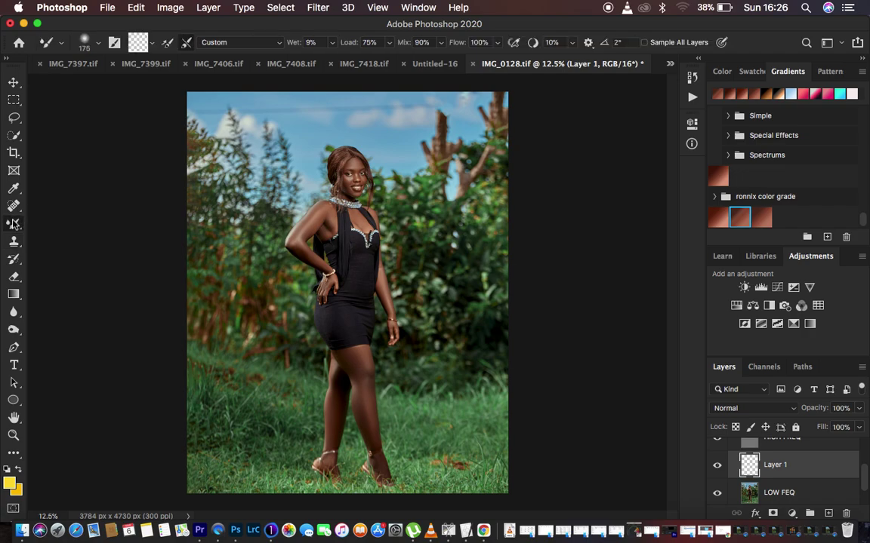
{"action": "right_click", "coordinate": [14, 223]}
{"action": "left_click", "coordinate": [67, 223]}
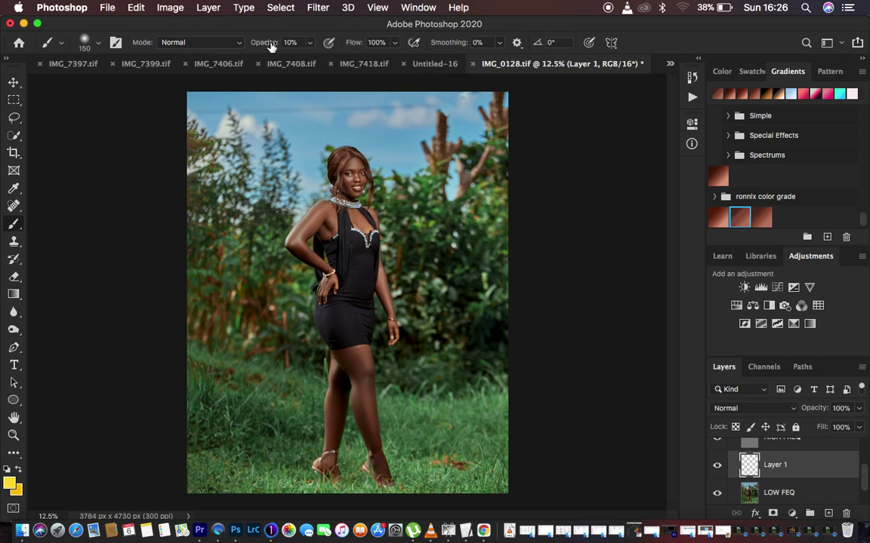
{"action": "left_click_drag", "start_coordinate": [265, 45], "coordinate": [269, 44]}
- Sample the light skin tone below the dress hem and paint it over the front thigh and knee with a 175-pixel brush
{"action": "key", "text": "super+equal"}
{"action": "key", "text": "super+equal"}
{"action": "key", "text": "super+equal"}
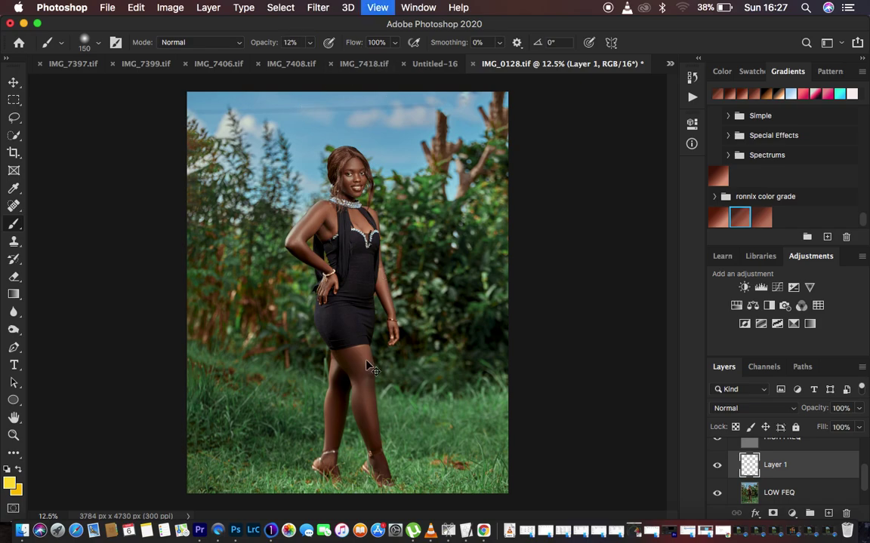
{"action": "scroll", "coordinate": [468, 351], "scroll_direction": "down", "scroll_amount": 5}
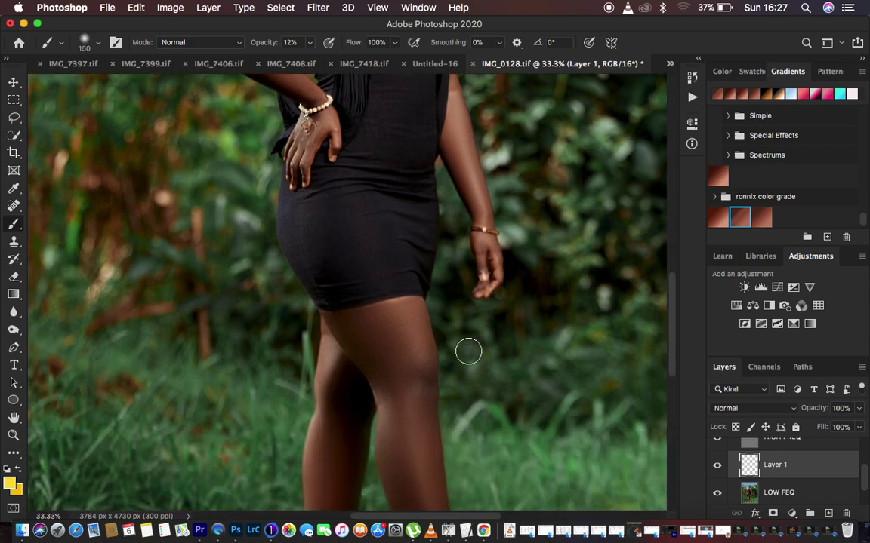
{"action": "scroll", "coordinate": [468, 351], "scroll_direction": "down", "scroll_amount": 3}
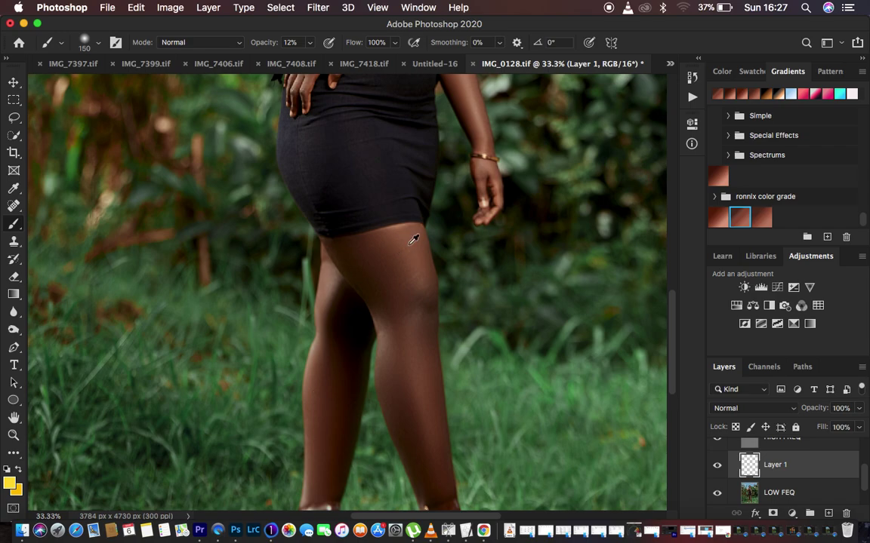
{"action": "left_click", "coordinate": [406, 230], "text": "alt"}
{"action": "left_click_drag", "start_coordinate": [395, 251], "coordinate": [353, 254]}
{"action": "key", "text": "bracketright"}
{"action": "mouse_move", "coordinate": [375, 289]}
{"action": "left_mouse_down"}
{"action": "mouse_move", "coordinate": [383, 297]}
{"action": "mouse_move", "coordinate": [349, 255]}
{"action": "mouse_move", "coordinate": [384, 289]}
{"action": "mouse_move", "coordinate": [391, 277]}
{"action": "mouse_move", "coordinate": [345, 256]}
{"action": "mouse_move", "coordinate": [379, 262]}
{"action": "mouse_move", "coordinate": [397, 295]}
{"action": "mouse_move", "coordinate": [337, 257]}
{"action": "mouse_move", "coordinate": [383, 274]}
{"action": "mouse_move", "coordinate": [398, 339]}
{"action": "mouse_move", "coordinate": [419, 292]}
{"action": "mouse_move", "coordinate": [439, 428]}
{"action": "left_mouse_up"}
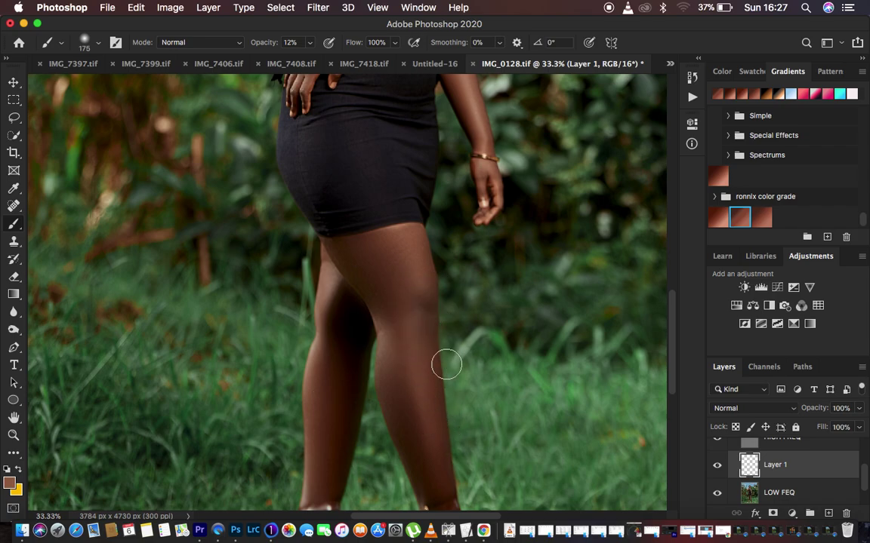
- Brush skin tone down the front leg's calf and shin to even out the shading above the ankle
{"action": "scroll", "coordinate": [419, 355], "scroll_direction": "down", "scroll_amount": 3}
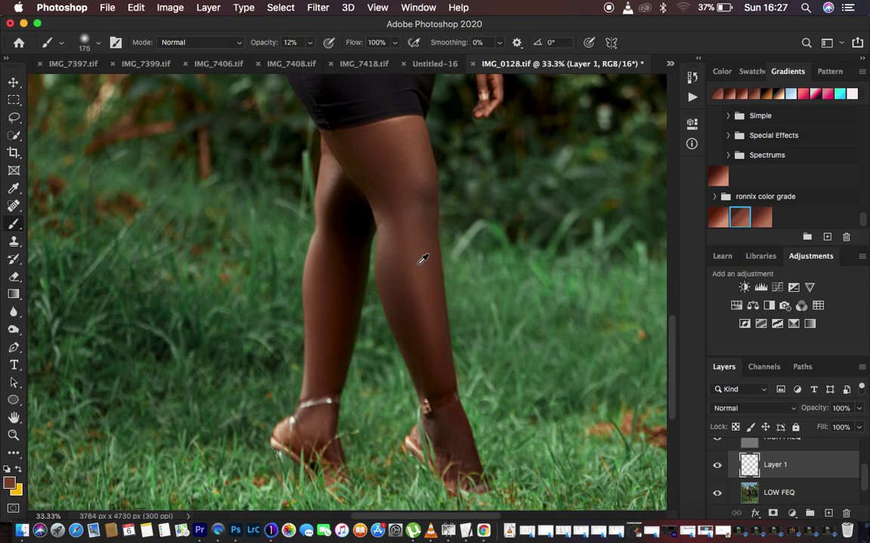
{"action": "left_click_drag", "start_coordinate": [397, 264], "coordinate": [424, 376]}
{"action": "mouse_move", "coordinate": [416, 335]}
{"action": "left_mouse_down"}
{"action": "mouse_move", "coordinate": [410, 329]}
{"action": "mouse_move", "coordinate": [428, 375]}
{"action": "mouse_move", "coordinate": [436, 369]}
{"action": "mouse_move", "coordinate": [440, 380]}
{"action": "left_mouse_up"}
{"action": "left_click_drag", "start_coordinate": [436, 323], "coordinate": [437, 362]}
{"action": "mouse_move", "coordinate": [409, 308]}
{"action": "left_mouse_down"}
{"action": "mouse_move", "coordinate": [402, 286]}
{"action": "mouse_move", "coordinate": [425, 367]}
{"action": "mouse_move", "coordinate": [407, 320]}
{"action": "mouse_move", "coordinate": [412, 340]}
{"action": "mouse_move", "coordinate": [443, 387]}
{"action": "mouse_move", "coordinate": [394, 264]}
{"action": "mouse_move", "coordinate": [428, 370]}
{"action": "left_mouse_up"}
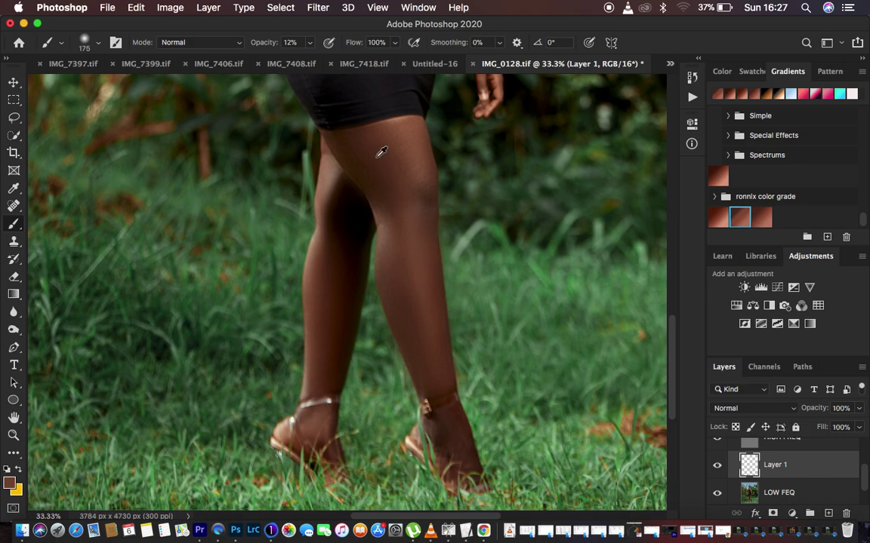
- Brush sampled skin tones over the front leg's inner thigh, shin and foot to even out the dark patches
{"action": "mouse_move", "coordinate": [372, 145]}
{"action": "left_mouse_down"}
{"action": "mouse_move", "coordinate": [346, 149]}
{"action": "mouse_move", "coordinate": [386, 202]}
{"action": "mouse_move", "coordinate": [364, 167]}
{"action": "left_mouse_up"}
{"action": "left_click_drag", "start_coordinate": [425, 245], "coordinate": [455, 381]}
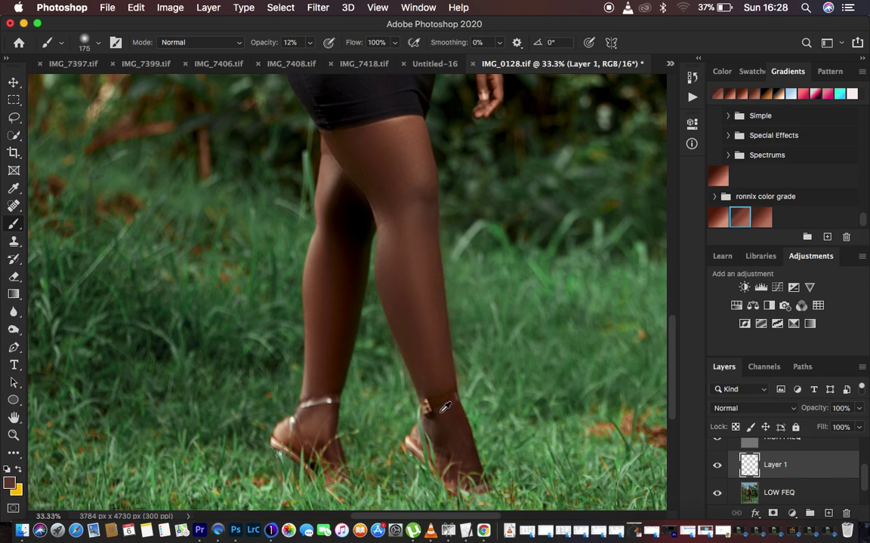
{"action": "mouse_move", "coordinate": [444, 418]}
{"action": "left_mouse_down"}
{"action": "mouse_move", "coordinate": [453, 460]}
{"action": "mouse_move", "coordinate": [441, 421]}
{"action": "mouse_move", "coordinate": [452, 421]}
{"action": "mouse_move", "coordinate": [456, 440]}
{"action": "mouse_move", "coordinate": [445, 419]}
{"action": "mouse_move", "coordinate": [441, 437]}
{"action": "mouse_move", "coordinate": [466, 460]}
{"action": "left_mouse_up"}
{"action": "mouse_move", "coordinate": [453, 416]}
{"action": "left_mouse_down"}
{"action": "mouse_move", "coordinate": [467, 465]}
{"action": "mouse_move", "coordinate": [450, 425]}
{"action": "mouse_move", "coordinate": [459, 469]}
{"action": "left_mouse_up"}
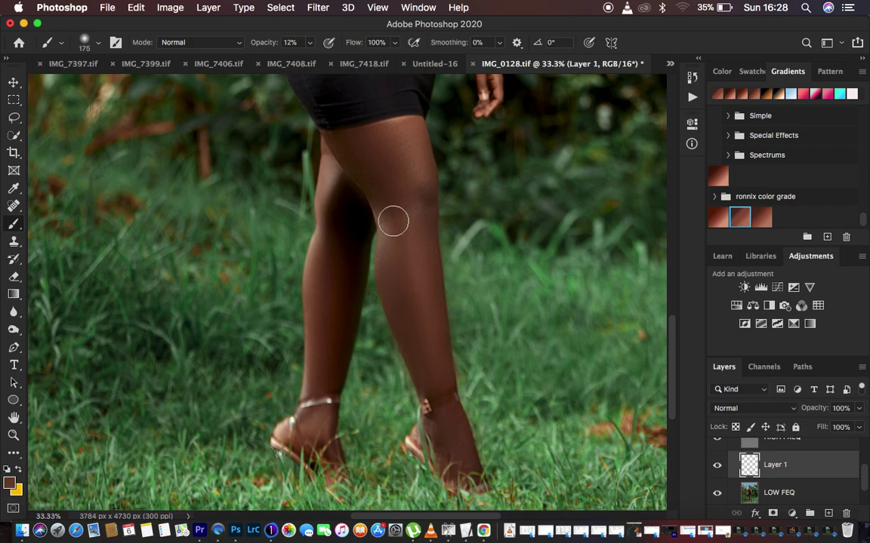
{"action": "mouse_move", "coordinate": [358, 147]}
{"action": "left_mouse_down"}
{"action": "mouse_move", "coordinate": [347, 145]}
{"action": "mouse_move", "coordinate": [379, 190]}
{"action": "mouse_move", "coordinate": [349, 154]}
{"action": "mouse_move", "coordinate": [387, 173]}
{"action": "mouse_move", "coordinate": [397, 231]}
{"action": "left_mouse_up"}
{"action": "left_click_drag", "start_coordinate": [373, 165], "coordinate": [392, 212]}
- Lighten the dark shadow behind the rear knee and along the rear calf with sampled skin tones, undoing one unwanted stroke
{"action": "left_click", "coordinate": [314, 278], "text": "alt"}
{"action": "mouse_move", "coordinate": [333, 258]}
{"action": "left_mouse_down"}
{"action": "mouse_move", "coordinate": [341, 329]}
{"action": "mouse_move", "coordinate": [334, 363]}
{"action": "mouse_move", "coordinate": [340, 259]}
{"action": "mouse_move", "coordinate": [345, 262]}
{"action": "mouse_move", "coordinate": [340, 208]}
{"action": "left_mouse_up"}
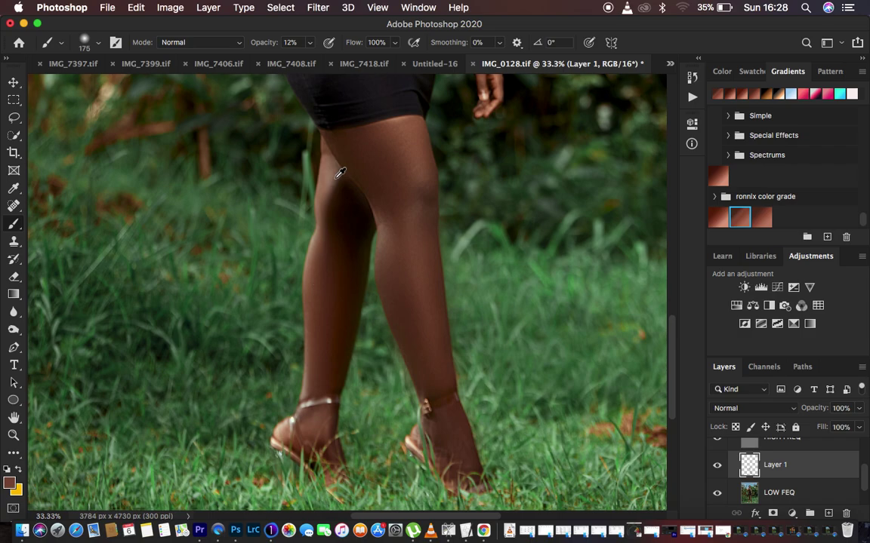
{"action": "mouse_move", "coordinate": [341, 193]}
{"action": "left_mouse_down"}
{"action": "mouse_move", "coordinate": [333, 236]}
{"action": "mouse_move", "coordinate": [356, 243]}
{"action": "mouse_move", "coordinate": [355, 230]}
{"action": "mouse_move", "coordinate": [332, 377]}
{"action": "mouse_move", "coordinate": [345, 250]}
{"action": "mouse_move", "coordinate": [340, 195]}
{"action": "mouse_move", "coordinate": [356, 222]}
{"action": "mouse_move", "coordinate": [340, 193]}
{"action": "mouse_move", "coordinate": [349, 214]}
{"action": "mouse_move", "coordinate": [329, 209]}
{"action": "mouse_move", "coordinate": [339, 176]}
{"action": "mouse_move", "coordinate": [356, 238]}
{"action": "left_mouse_up"}
{"action": "left_click", "coordinate": [354, 219], "text": "alt"}
{"action": "left_click", "coordinate": [345, 279], "text": "alt"}
{"action": "left_click", "coordinate": [341, 181], "text": "alt"}
{"action": "left_click", "coordinate": [331, 173], "text": "alt"}
{"action": "key", "text": "super+z"}
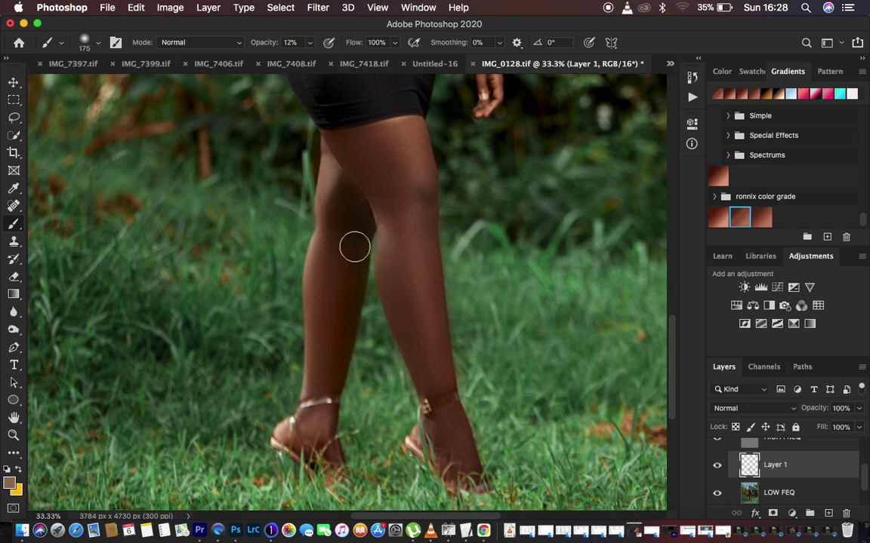
{"action": "left_click_drag", "start_coordinate": [340, 277], "coordinate": [333, 325]}
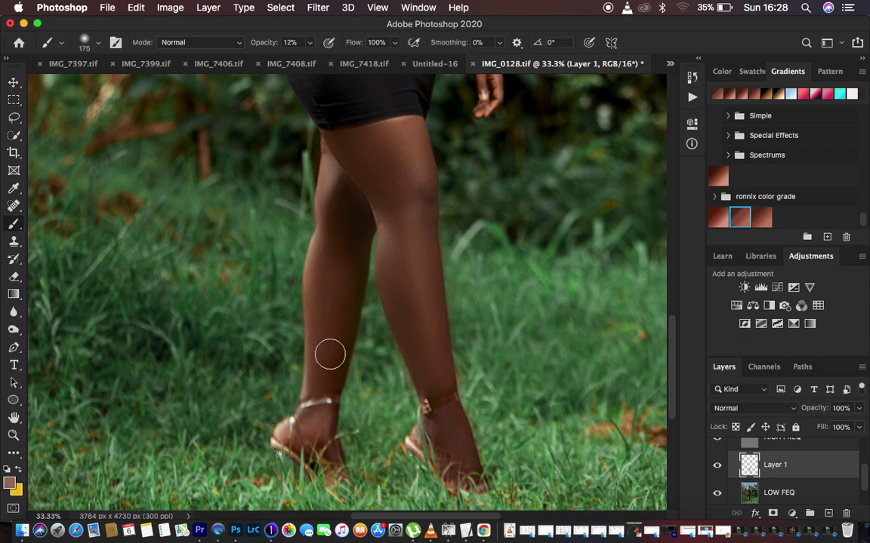
- Compare the whole image with and without the painting on Layer 1
{"action": "key", "text": "super+minus"}
{"action": "key", "text": "super+minus"}
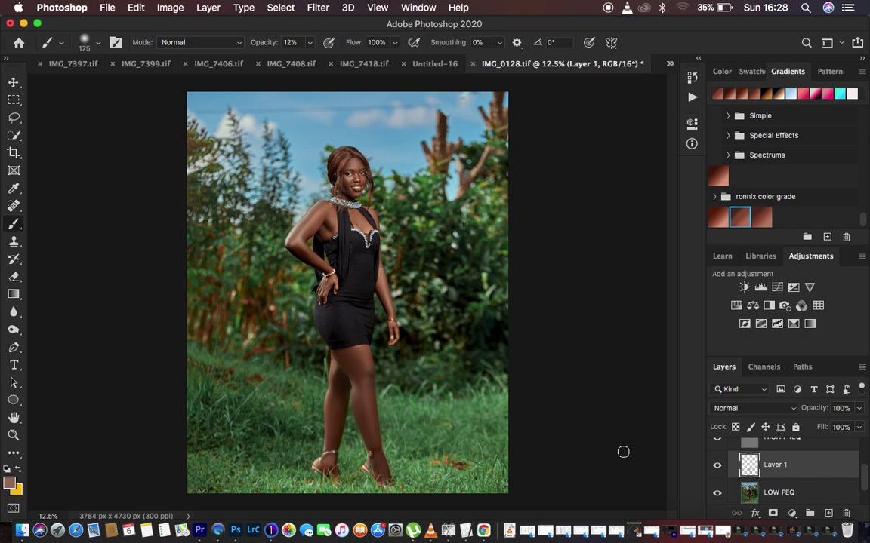
{"action": "left_click", "coordinate": [717, 468]}
{"action": "left_click", "coordinate": [717, 468]}
{"action": "left_click", "coordinate": [717, 468]}
{"action": "left_click", "coordinate": [717, 468]}
{"action": "left_click", "coordinate": [717, 466]}
{"action": "left_click", "coordinate": [717, 466]}
{"action": "left_click", "coordinate": [717, 467]}
{"action": "left_click", "coordinate": [718, 467]}
- Reduce the brush to about 100 pixels and paint sampled skin tone over the shadowed underarm area of the bent arm
{"action": "key", "text": "super+equal"}
{"action": "key", "text": "super+equal"}
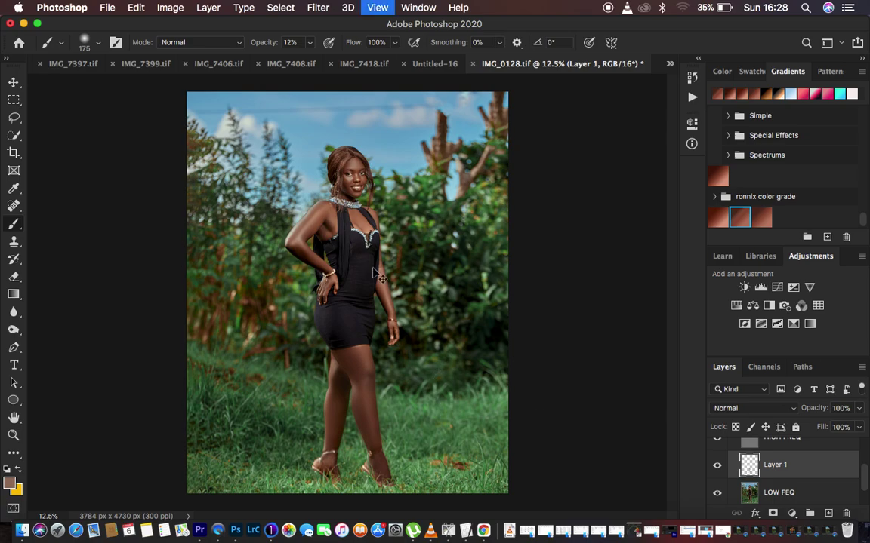
{"action": "scroll", "coordinate": [427, 220], "scroll_direction": "up", "scroll_amount": 10}
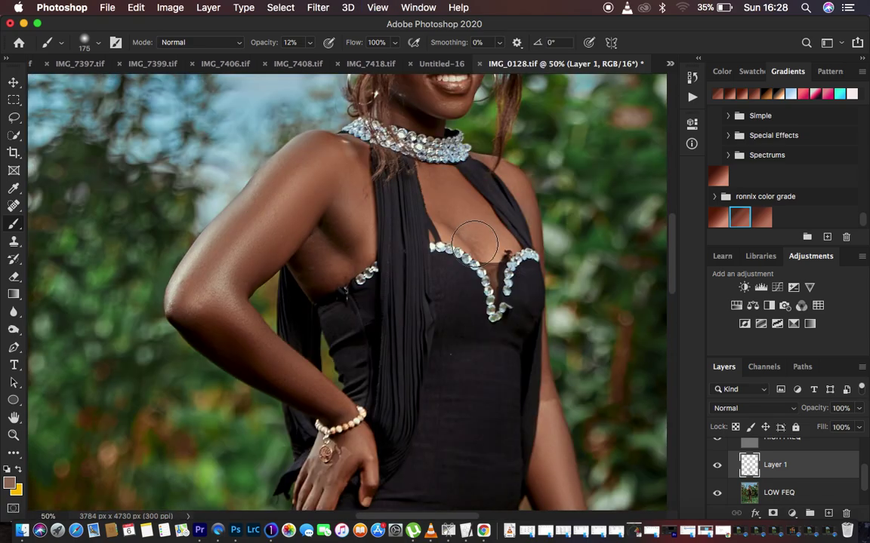
{"action": "key", "text": "bracketleft"}
{"action": "key", "text": "bracketleft"}
{"action": "key", "text": "bracketleft"}
{"action": "key", "text": "bracketleft"}
{"action": "key", "text": "bracketleft"}
{"action": "key", "text": "bracketleft"}
{"action": "key", "text": "bracketleft"}
{"action": "key", "text": "bracketleft"}
{"action": "key", "text": "bracketleft"}
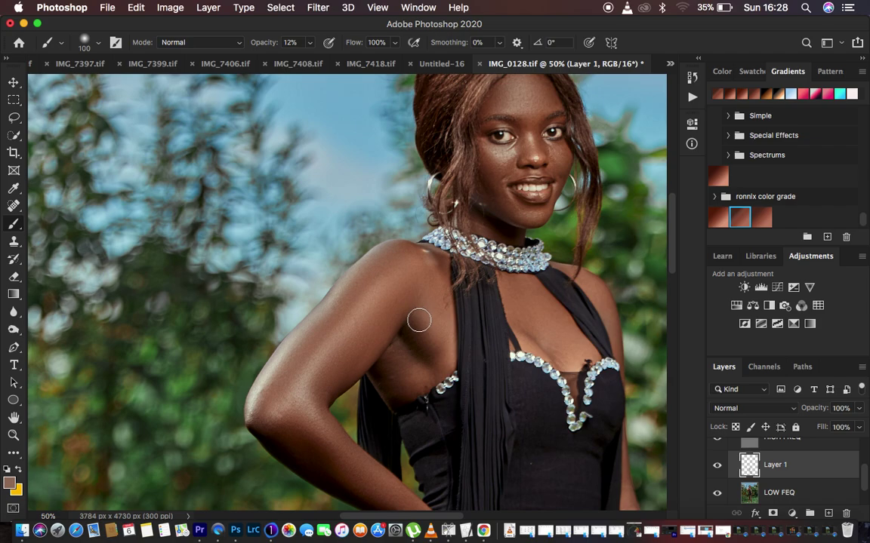
{"action": "left_click", "coordinate": [427, 322], "text": "alt"}
{"action": "mouse_move", "coordinate": [415, 336]}
{"action": "left_mouse_down"}
{"action": "mouse_move", "coordinate": [418, 350]}
{"action": "mouse_move", "coordinate": [407, 340]}
{"action": "mouse_move", "coordinate": [425, 360]}
{"action": "left_mouse_up"}
{"action": "mouse_move", "coordinate": [411, 324]}
{"action": "left_mouse_down", "text": "alt"}
{"action": "mouse_move", "coordinate": [404, 328]}
{"action": "mouse_move", "coordinate": [412, 349]}
{"action": "left_mouse_up", "text": "alt"}
- Paint skin tone along the underside of the bent forearm from elbow to bracelet with a 150-pixel brush
{"action": "scroll", "coordinate": [423, 343], "scroll_direction": "down", "scroll_amount": 5}
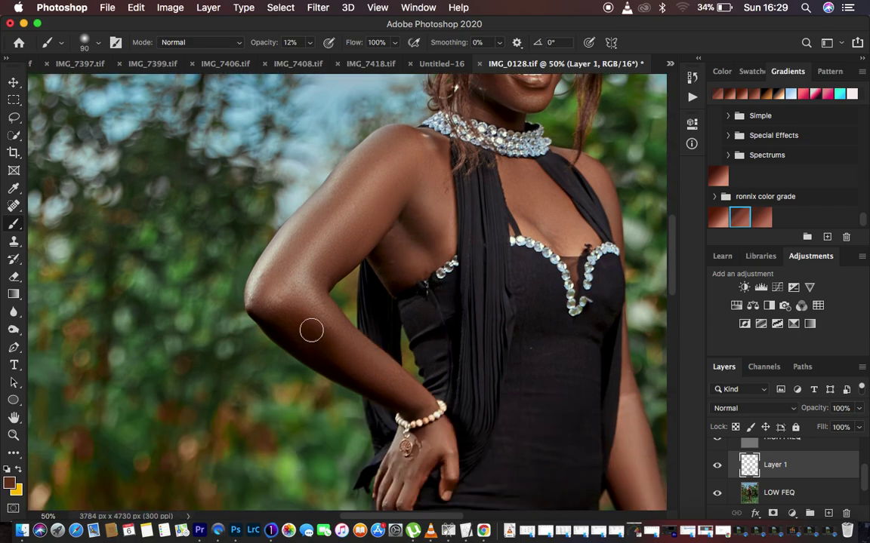
{"action": "key", "text": "bracketright"}
{"action": "key", "text": "bracketright"}
{"action": "key", "text": "bracketright"}
{"action": "mouse_move", "coordinate": [292, 311]}
{"action": "left_mouse_down"}
{"action": "mouse_move", "coordinate": [331, 358]}
{"action": "mouse_move", "coordinate": [324, 358]}
{"action": "mouse_move", "coordinate": [380, 392]}
{"action": "left_mouse_up"}
{"action": "left_click_drag", "start_coordinate": [269, 323], "coordinate": [383, 395]}
- Compare the full image before and after the retouching in the FREQ SEP 16 BIT group
{"action": "scroll", "coordinate": [601, 352], "scroll_direction": "up", "scroll_amount": 5}
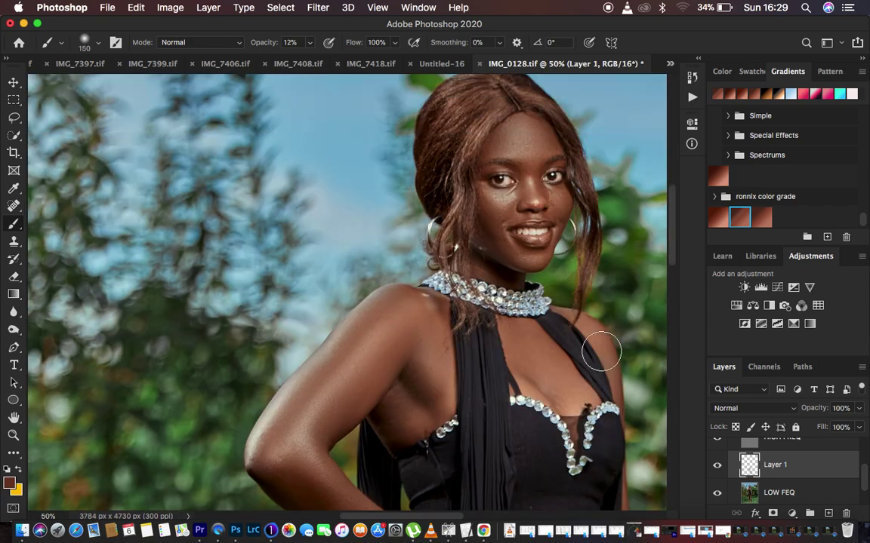
{"action": "key", "text": "super+0"}
{"action": "key", "text": "super+minus"}
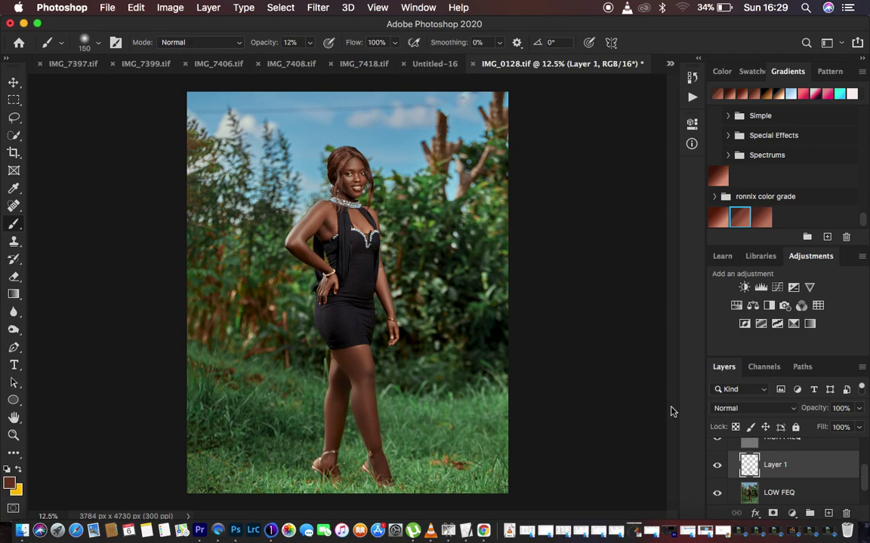
{"action": "scroll", "coordinate": [808, 469], "scroll_direction": "up", "scroll_amount": 2}
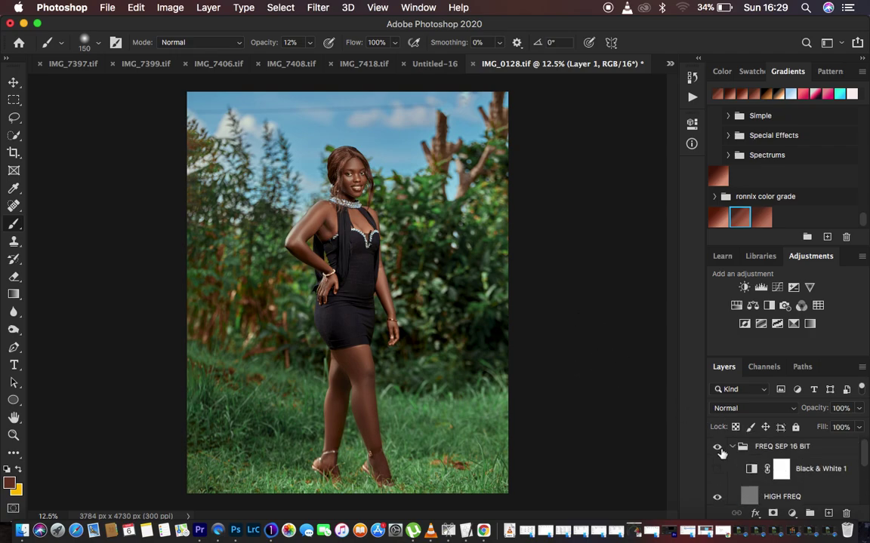
{"action": "left_click", "coordinate": [718, 447]}
{"action": "left_click", "coordinate": [718, 449]}
{"action": "left_click", "coordinate": [718, 448]}
{"action": "left_click", "coordinate": [718, 449]}
{"action": "left_click", "coordinate": [718, 449]}
{"action": "left_click", "coordinate": [718, 448]}
{"action": "left_click", "coordinate": [717, 449]}
{"action": "left_click", "coordinate": [718, 449]}
{"action": "left_click", "coordinate": [718, 449]}
{"action": "left_click", "coordinate": [718, 448]}
- Delete the Black & White 1 adjustment layer and collapse the FREQ SEP 16 BIT group
{"action": "left_click", "coordinate": [833, 471]}
{"action": "key", "text": "Delete"}
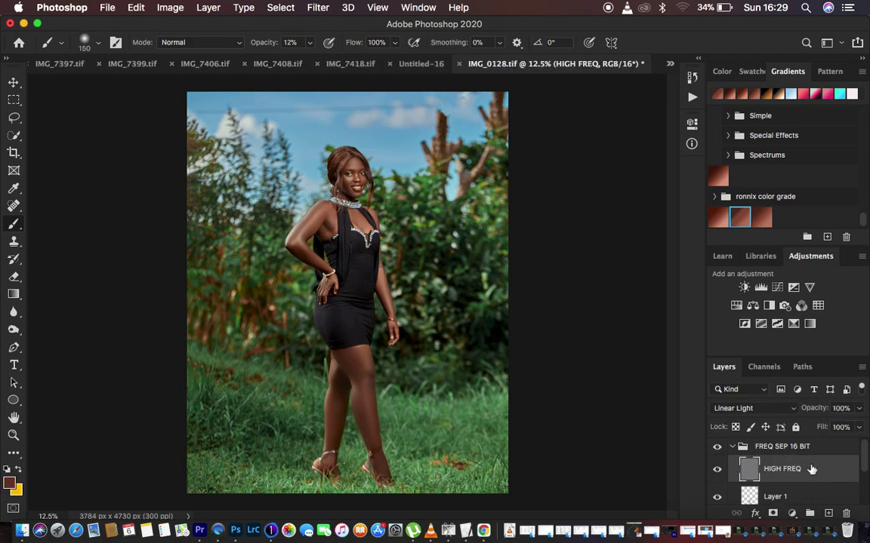
{"action": "left_click", "coordinate": [732, 447]}
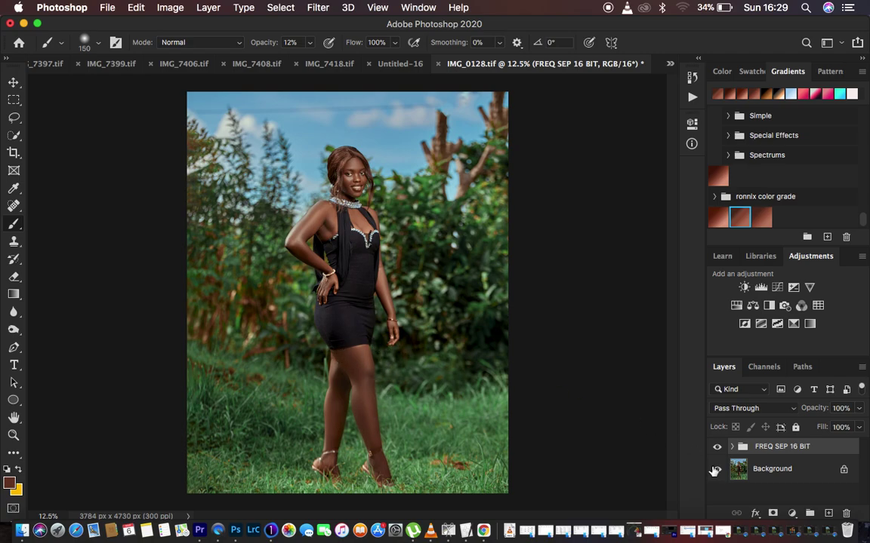
- Add a Curves adjustment layer above the FREQ SEP 16 BIT group and open Color Range for its mask
{"action": "left_click", "coordinate": [792, 513]}
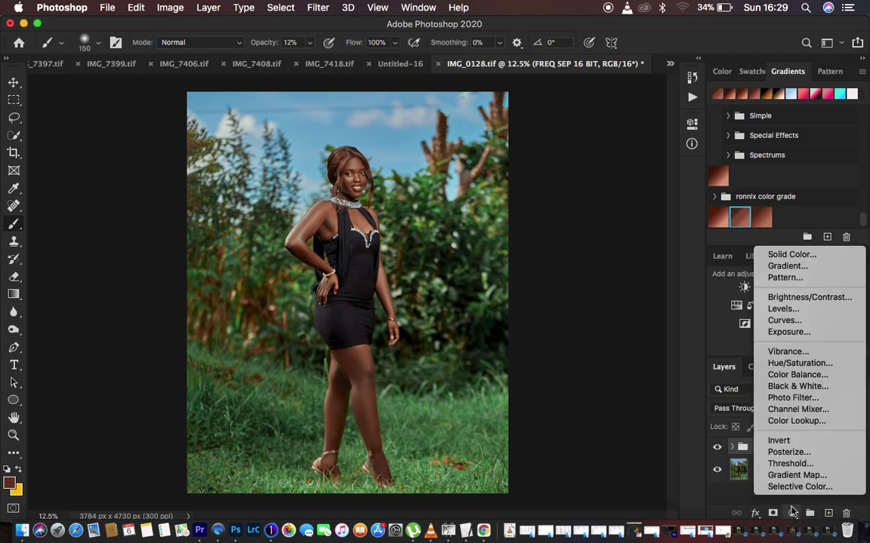
{"action": "left_click", "coordinate": [787, 321]}
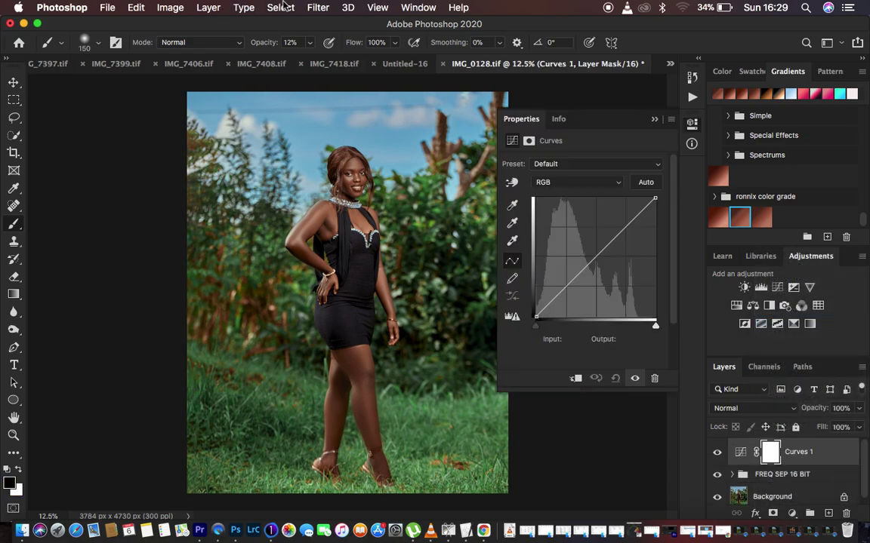
{"action": "left_click", "coordinate": [281, 7]}
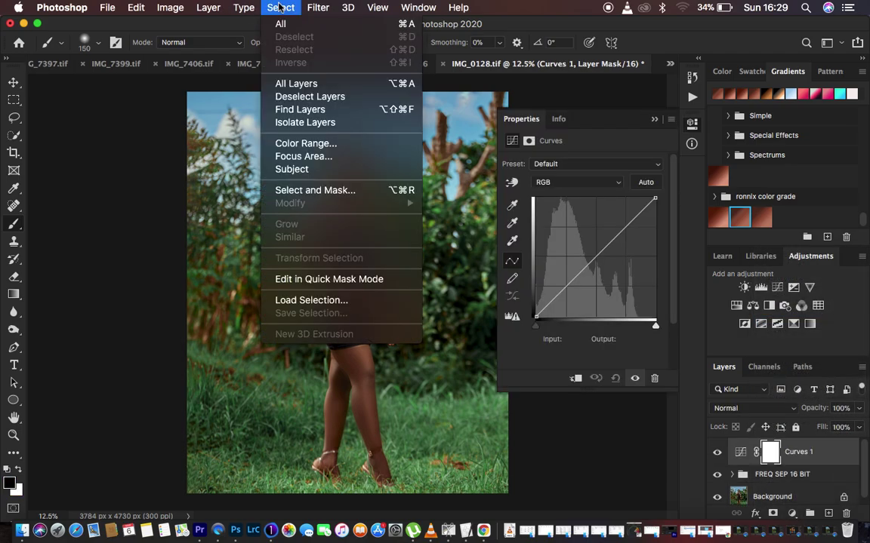
{"action": "left_click", "coordinate": [306, 143]}
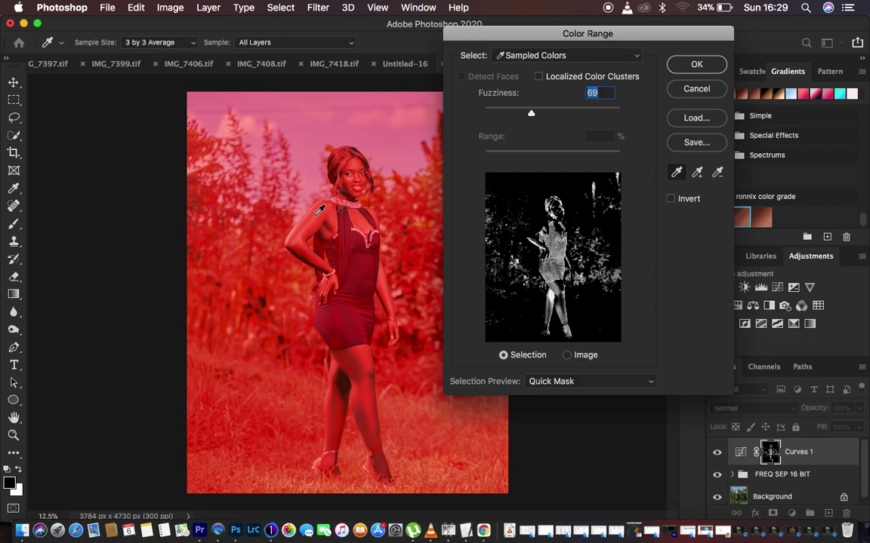
- Sample the lighter skin tones on the arm, shoulder and face in Color Range, adjust the fuzziness, and apply the selection to the Curves mask
{"action": "left_click", "coordinate": [317, 215]}
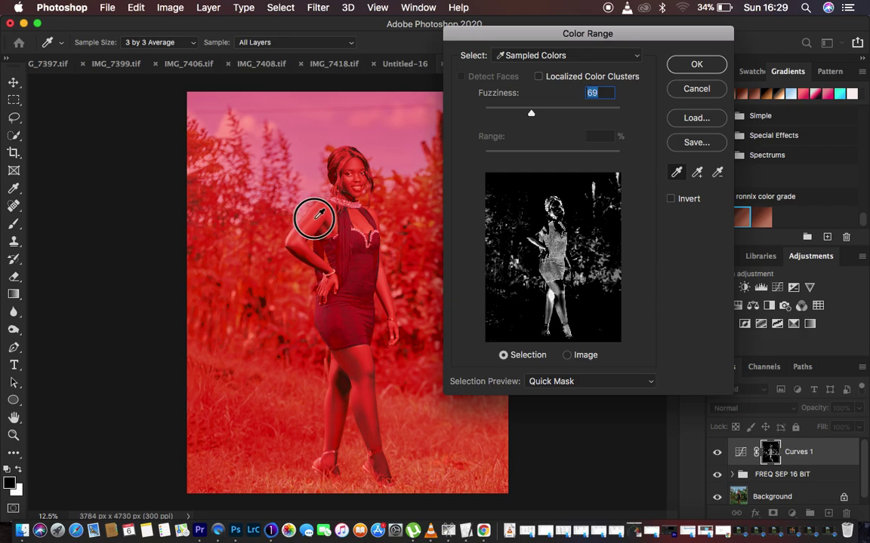
{"action": "left_click", "coordinate": [532, 56]}
{"action": "left_click", "coordinate": [532, 57]}
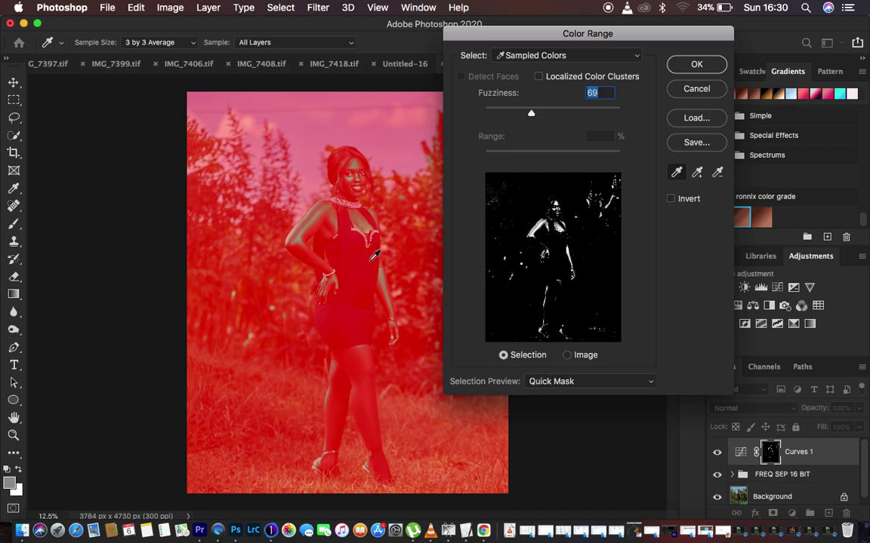
{"action": "key", "text": "super+equal"}
{"action": "key", "text": "super+equal"}
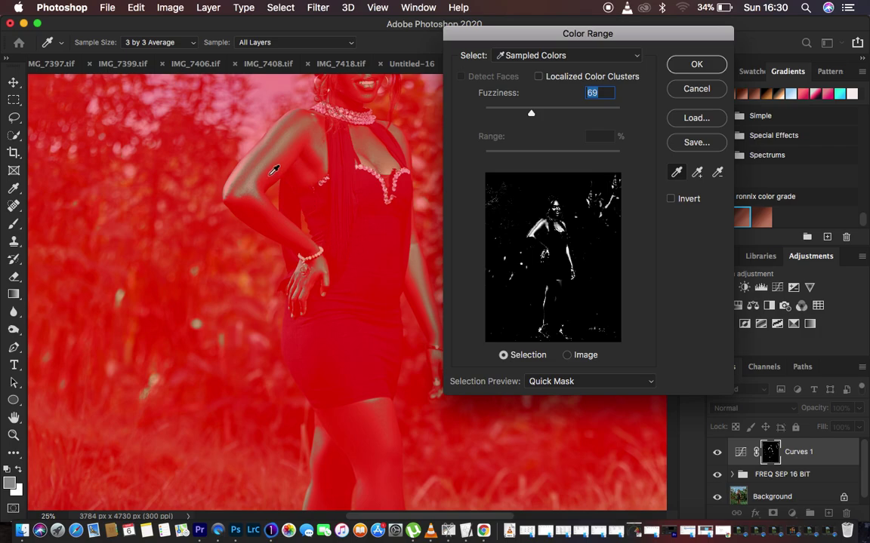
{"action": "left_click", "coordinate": [294, 134]}
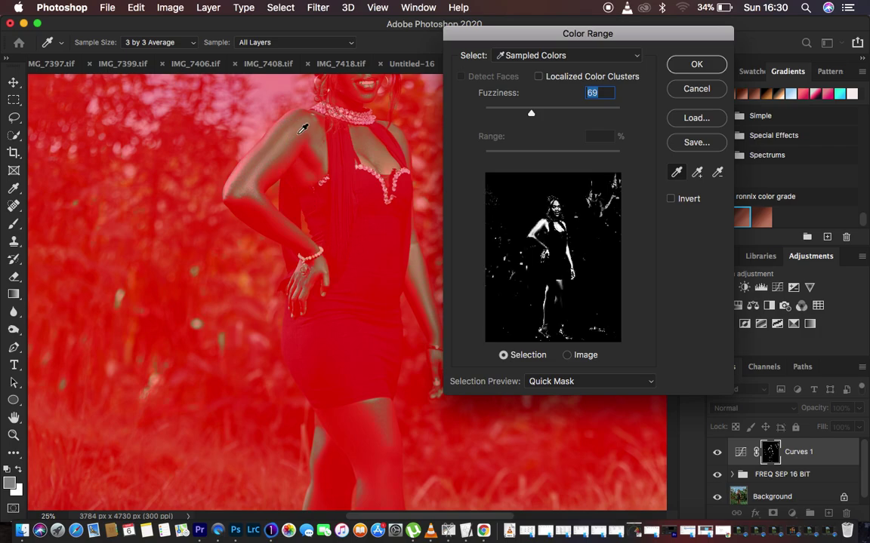
{"action": "left_click_drag", "start_coordinate": [394, 159], "coordinate": [398, 243]}
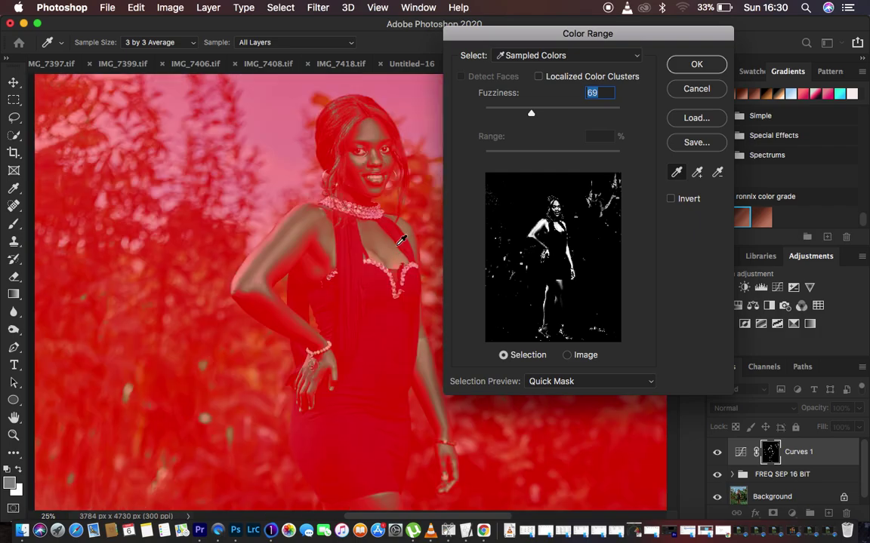
{"action": "left_click", "coordinate": [368, 156]}
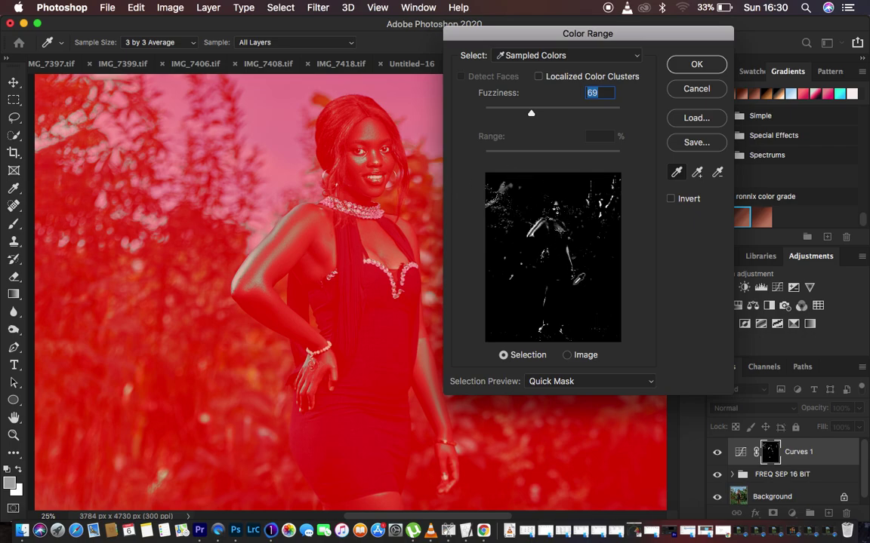
{"action": "left_click_drag", "start_coordinate": [531, 116], "coordinate": [533, 133]}
{"action": "left_click", "coordinate": [693, 67]}
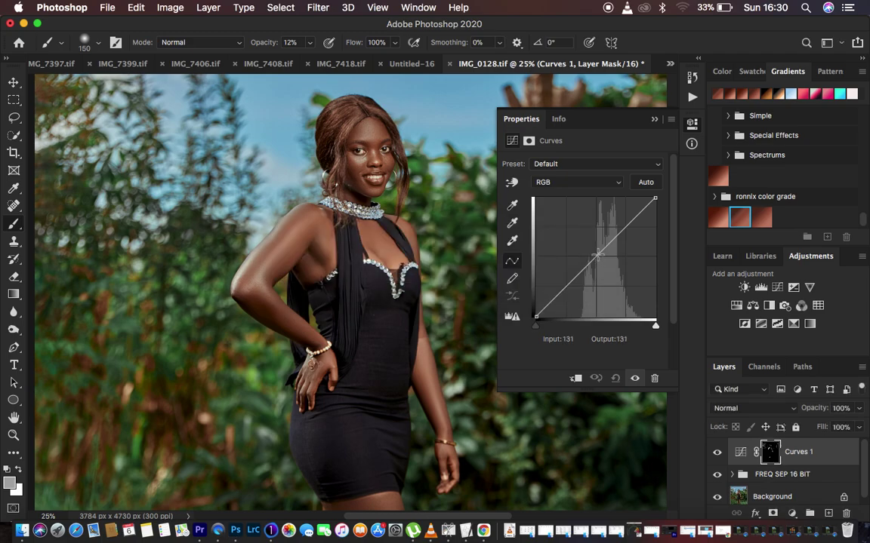
- Brighten the masked skin by raising the RGB curve's midpoint to input 126, output 143, and collapse the curve settings
{"action": "left_click_drag", "start_coordinate": [597, 254], "coordinate": [595, 254]}
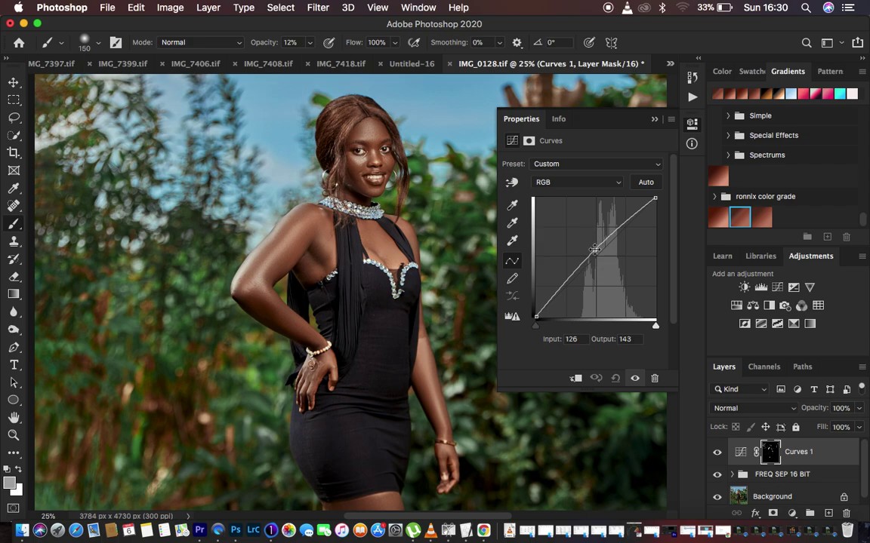
{"action": "key", "text": "super+minus"}
{"action": "key", "text": "super+minus"}
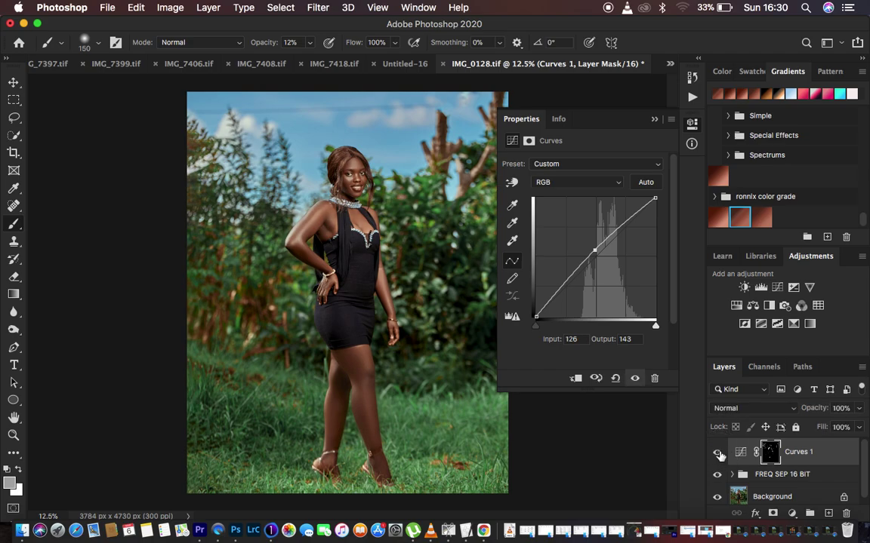
{"action": "double_click", "coordinate": [653, 117]}
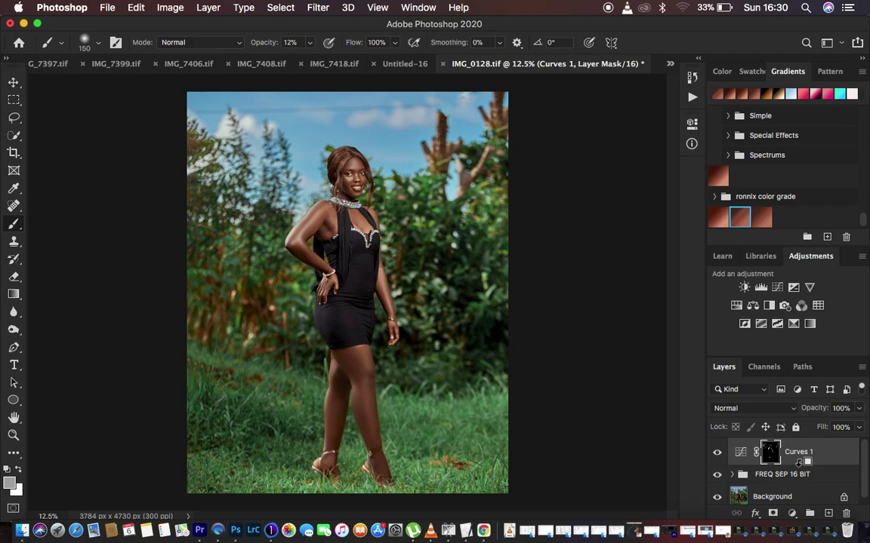
- Stamp all visible layers into a new layer on top and open it in the Camera Raw Filter
{"action": "key", "text": "super+alt+shift+e"}
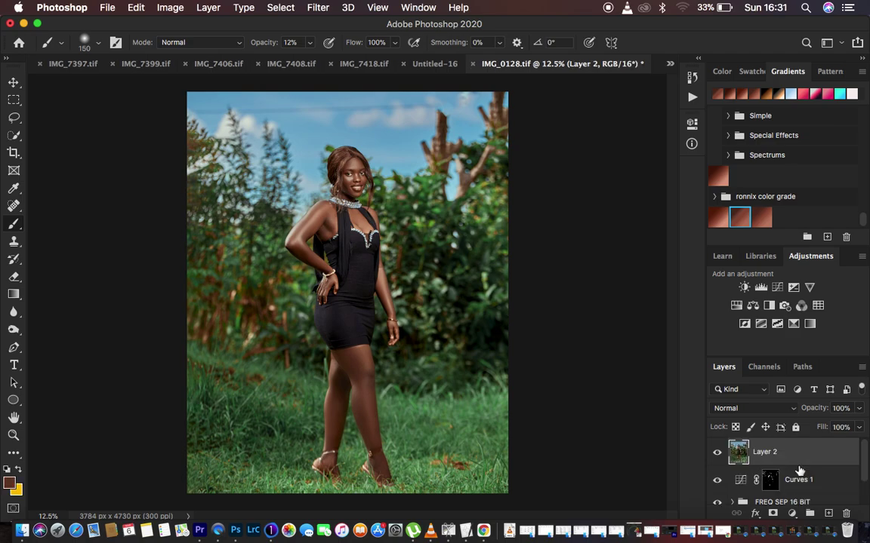
{"action": "left_click", "coordinate": [317, 7]}
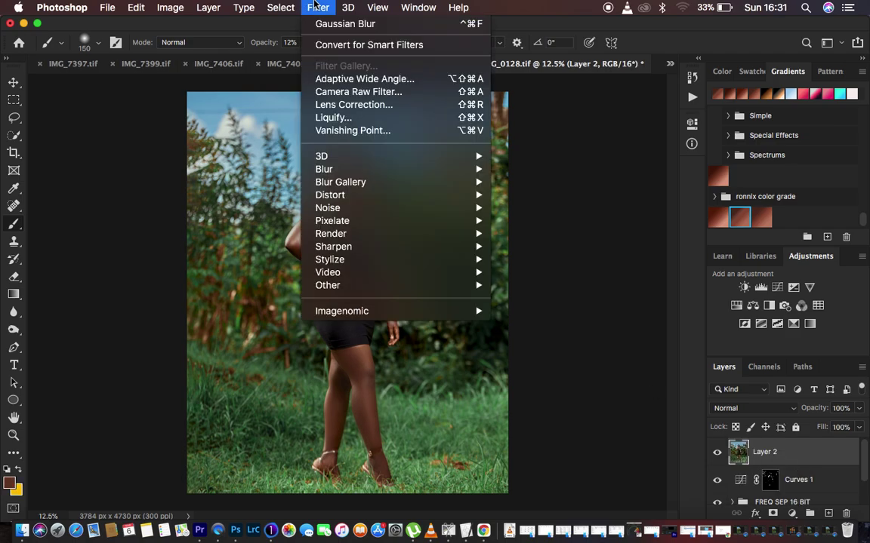
{"action": "left_click", "coordinate": [366, 92]}
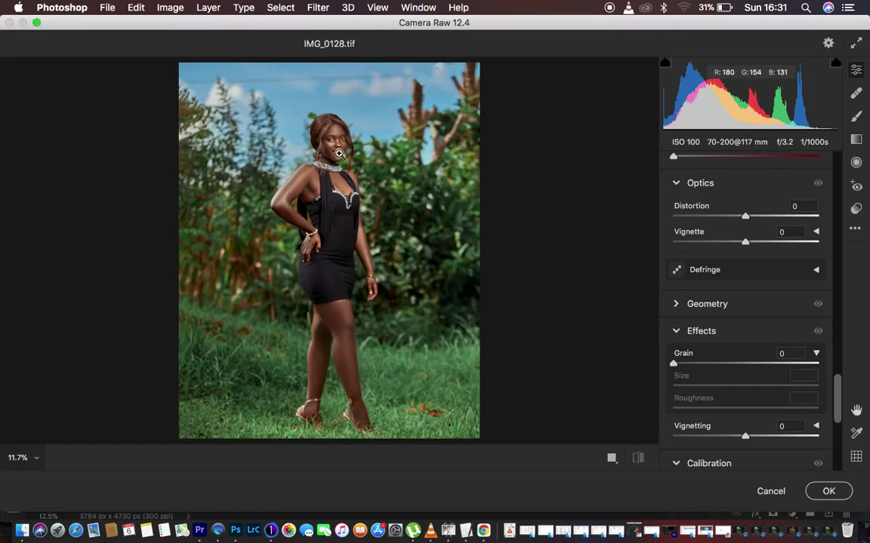
- Whiten the teeth with a size 4 adjustment brush using Temperature -25, Tint +60, Highlights +4 and Whites +4
{"action": "left_click", "coordinate": [338, 157]}
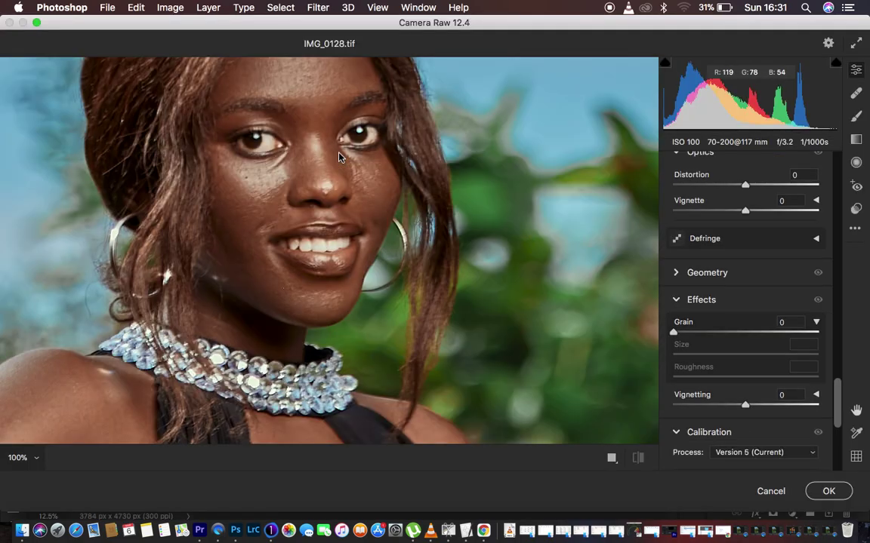
{"action": "left_click", "coordinate": [331, 220]}
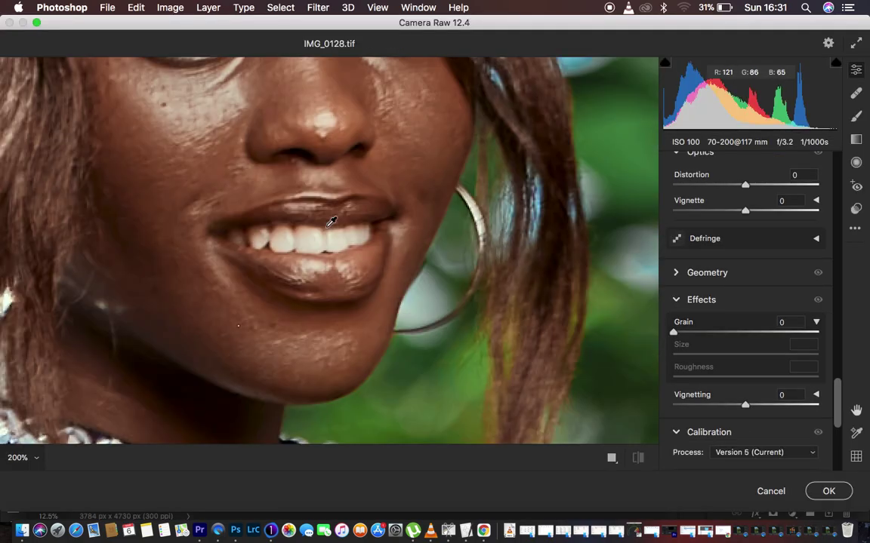
{"action": "left_click", "coordinate": [331, 221]}
{"action": "key", "text": "k"}
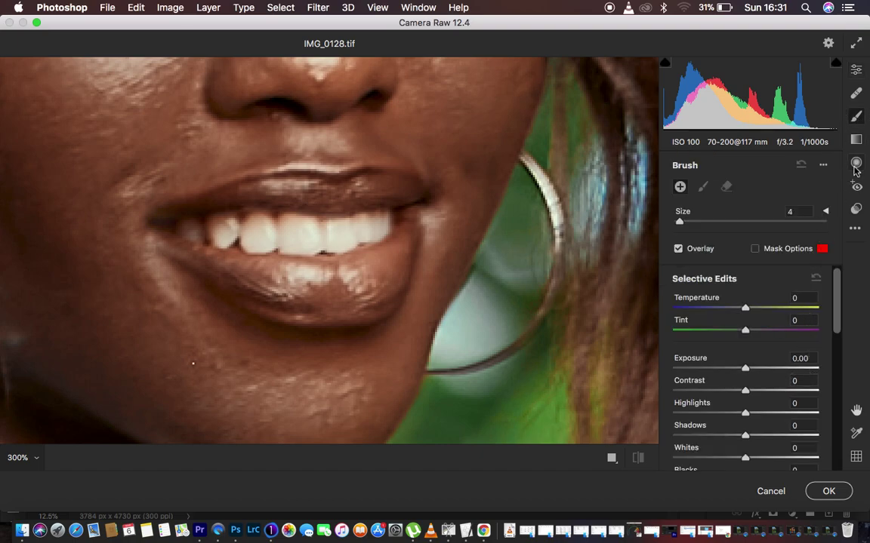
{"action": "left_click", "coordinate": [823, 168]}
{"action": "left_click", "coordinate": [754, 255]}
{"action": "mouse_move", "coordinate": [253, 230]}
{"action": "left_mouse_down"}
{"action": "mouse_move", "coordinate": [299, 226]}
{"action": "mouse_move", "coordinate": [291, 237]}
{"action": "mouse_move", "coordinate": [337, 236]}
{"action": "mouse_move", "coordinate": [328, 236]}
{"action": "mouse_move", "coordinate": [381, 224]}
{"action": "mouse_move", "coordinate": [281, 238]}
{"action": "mouse_move", "coordinate": [214, 233]}
{"action": "mouse_move", "coordinate": [221, 226]}
{"action": "mouse_move", "coordinate": [197, 232]}
{"action": "mouse_move", "coordinate": [341, 226]}
{"action": "left_mouse_up"}
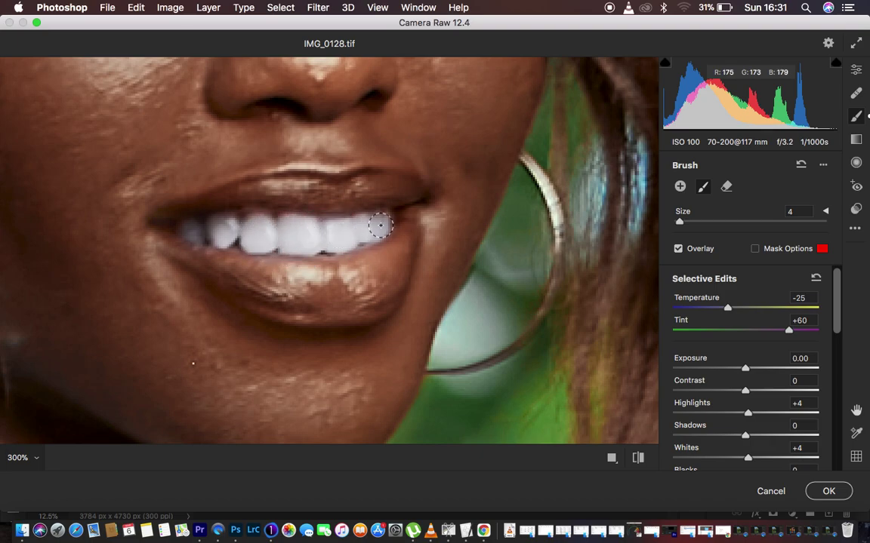
- Paint the same whitening adjustment over the whites of both eyes and return to the full-figure view
{"action": "left_click_drag", "start_coordinate": [519, 358], "coordinate": [525, 374]}
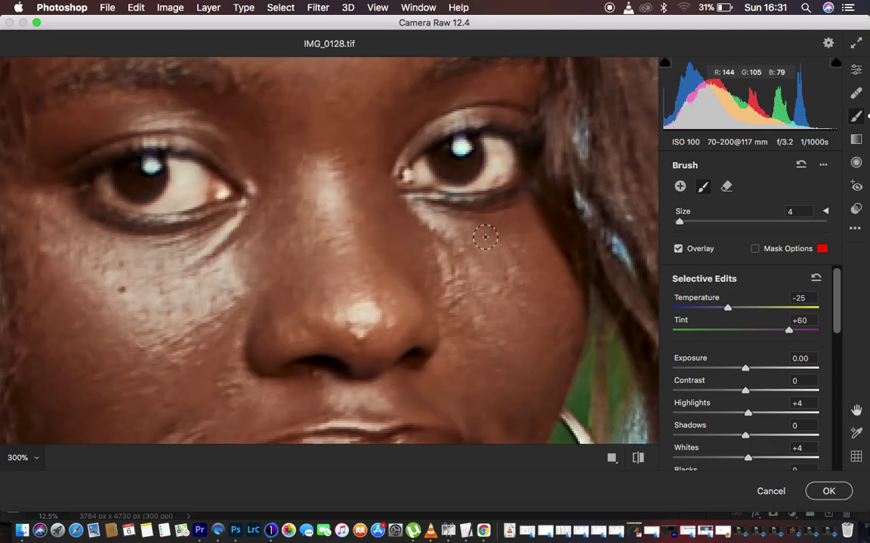
{"action": "mouse_move", "coordinate": [471, 174]}
{"action": "left_mouse_down"}
{"action": "mouse_move", "coordinate": [483, 140]}
{"action": "mouse_move", "coordinate": [499, 163]}
{"action": "mouse_move", "coordinate": [489, 152]}
{"action": "left_mouse_up"}
{"action": "mouse_move", "coordinate": [89, 194]}
{"action": "left_mouse_down"}
{"action": "mouse_move", "coordinate": [122, 198]}
{"action": "mouse_move", "coordinate": [108, 189]}
{"action": "mouse_move", "coordinate": [153, 201]}
{"action": "mouse_move", "coordinate": [179, 183]}
{"action": "mouse_move", "coordinate": [172, 166]}
{"action": "mouse_move", "coordinate": [191, 174]}
{"action": "mouse_move", "coordinate": [184, 191]}
{"action": "mouse_move", "coordinate": [175, 176]}
{"action": "mouse_move", "coordinate": [187, 172]}
{"action": "mouse_move", "coordinate": [173, 197]}
{"action": "mouse_move", "coordinate": [175, 173]}
{"action": "mouse_move", "coordinate": [175, 192]}
{"action": "mouse_move", "coordinate": [132, 194]}
{"action": "left_mouse_up"}
{"action": "left_click", "coordinate": [263, 201], "text": "alt"}
{"action": "left_click", "coordinate": [265, 201], "text": "alt+super"}
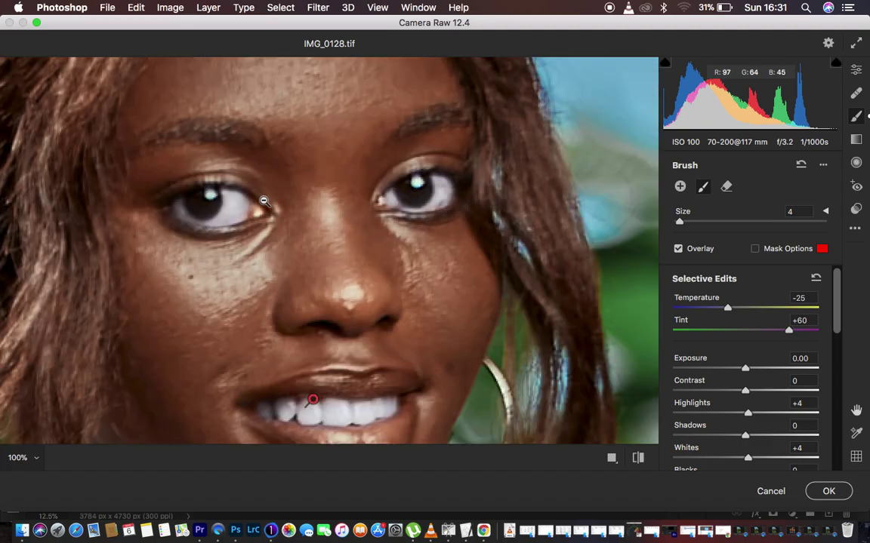
{"action": "left_click", "coordinate": [264, 201], "text": "alt+super"}
{"action": "left_click", "coordinate": [264, 201], "text": "alt+super"}
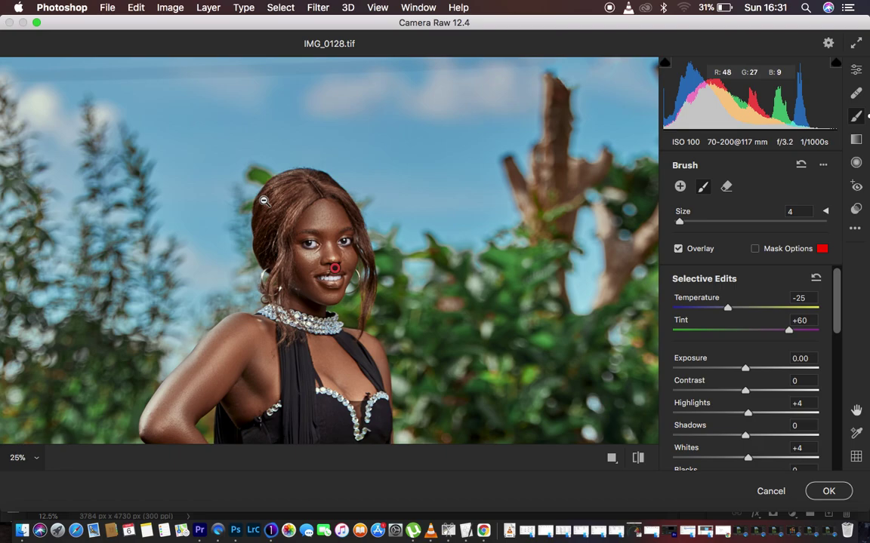
{"action": "left_click", "coordinate": [265, 201], "text": "alt+super"}
{"action": "left_click", "coordinate": [264, 201], "text": "alt+super"}
{"action": "left_click", "coordinate": [264, 201], "text": "alt+super"}
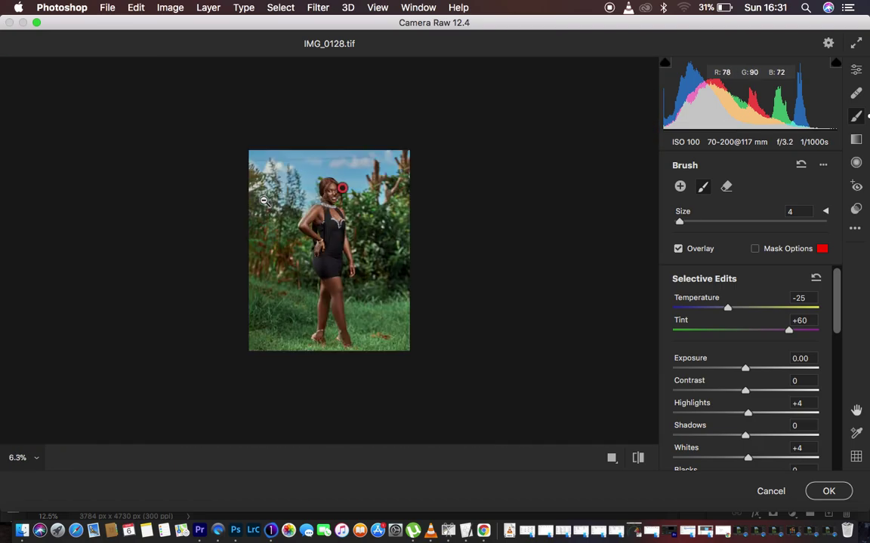
{"action": "key", "text": "super+plus"}
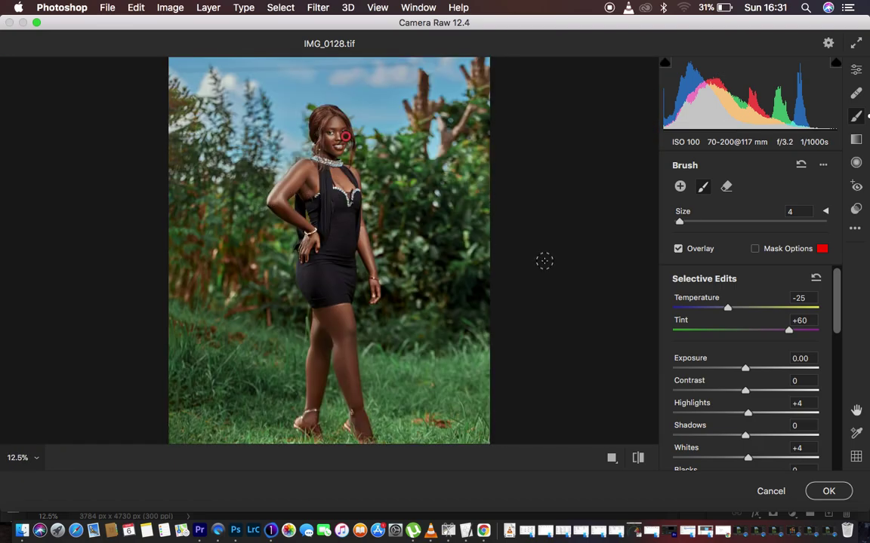
- Set the overall Shadows to +14 and Exposure to +0.10 in the Basic adjustments and apply the Camera Raw edits
{"action": "key", "text": "e"}
{"action": "scroll", "coordinate": [771, 258], "scroll_direction": "up", "scroll_amount": 1}
{"action": "scroll", "coordinate": [771, 257], "scroll_direction": "up", "scroll_amount": 10}
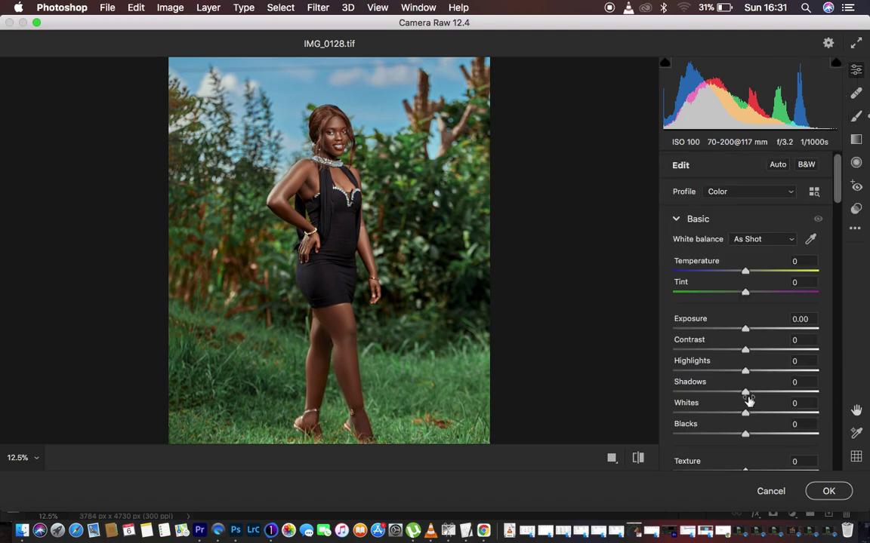
{"action": "left_click_drag", "start_coordinate": [747, 393], "coordinate": [759, 395]}
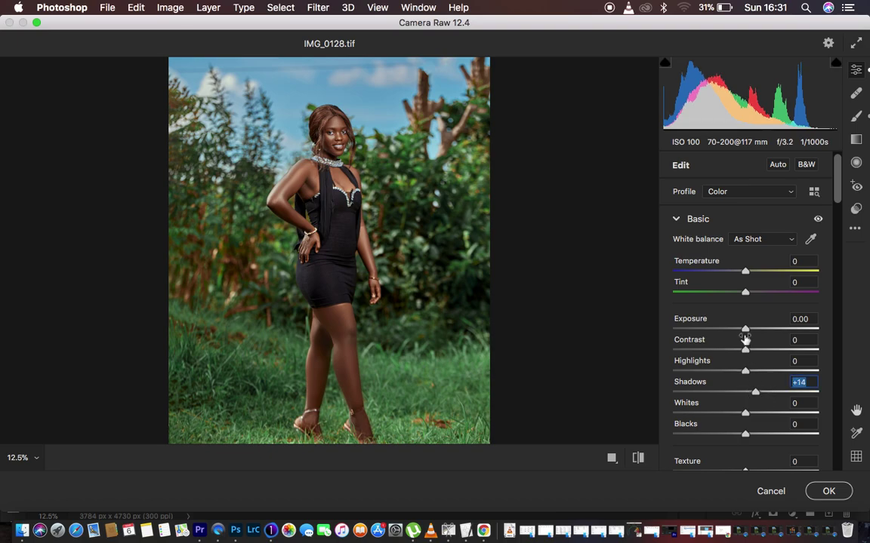
{"action": "left_click_drag", "start_coordinate": [744, 329], "coordinate": [744, 330]}
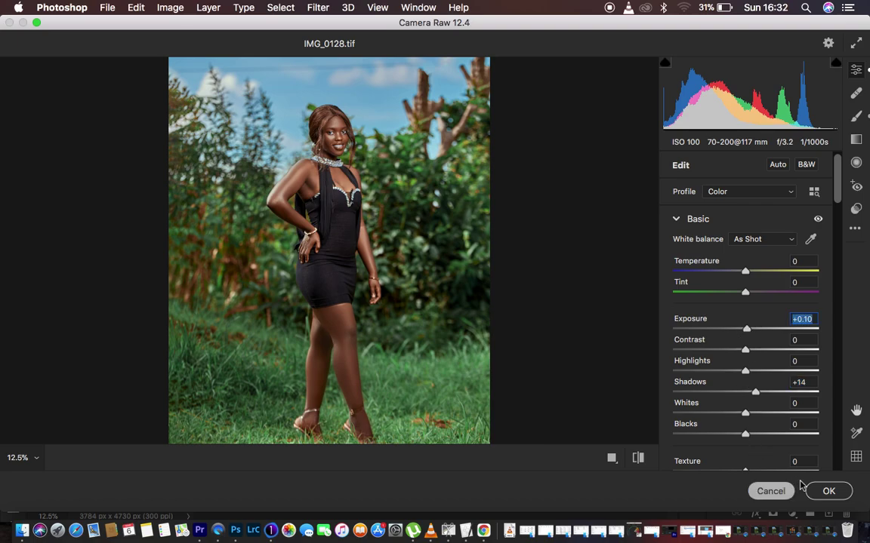
{"action": "left_click", "coordinate": [823, 491]}
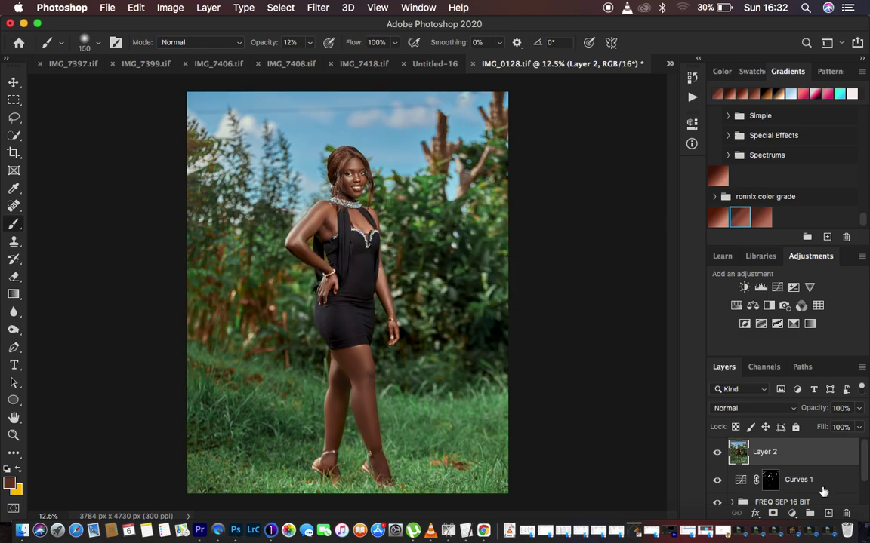
- Add a Selective Color adjustment layer above Layer 2 with Blacks set to Yellow -2% and Black +4%, and collapse its settings
{"action": "left_click", "coordinate": [791, 513]}
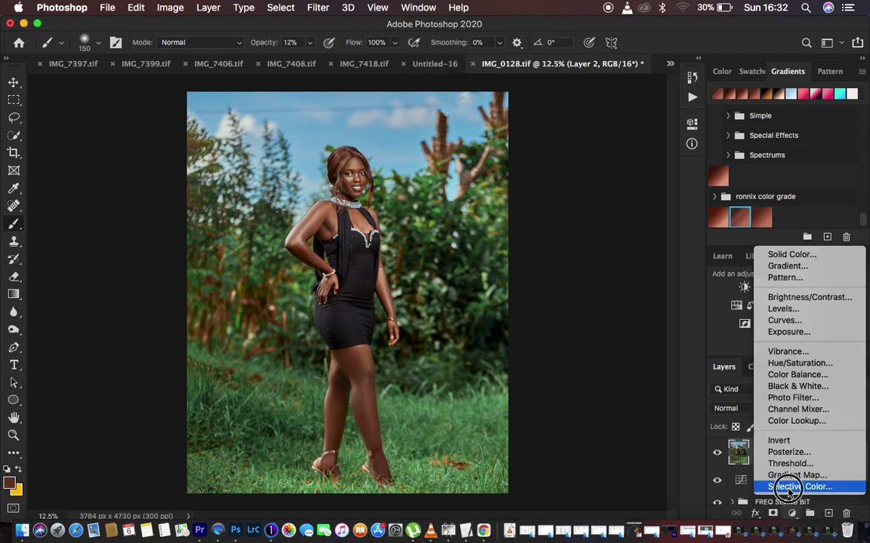
{"action": "left_click", "coordinate": [788, 487]}
{"action": "left_click_drag", "start_coordinate": [582, 289], "coordinate": [580, 261]}
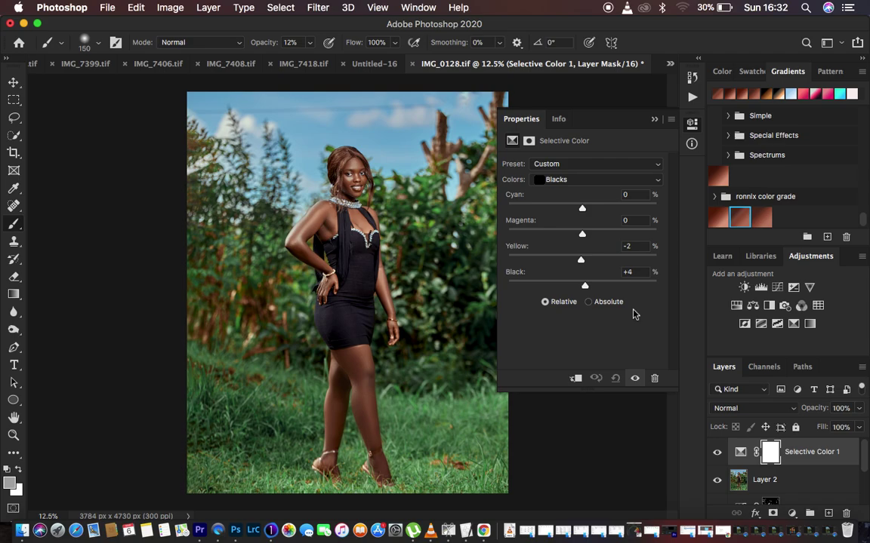
{"action": "left_click", "coordinate": [653, 119]}
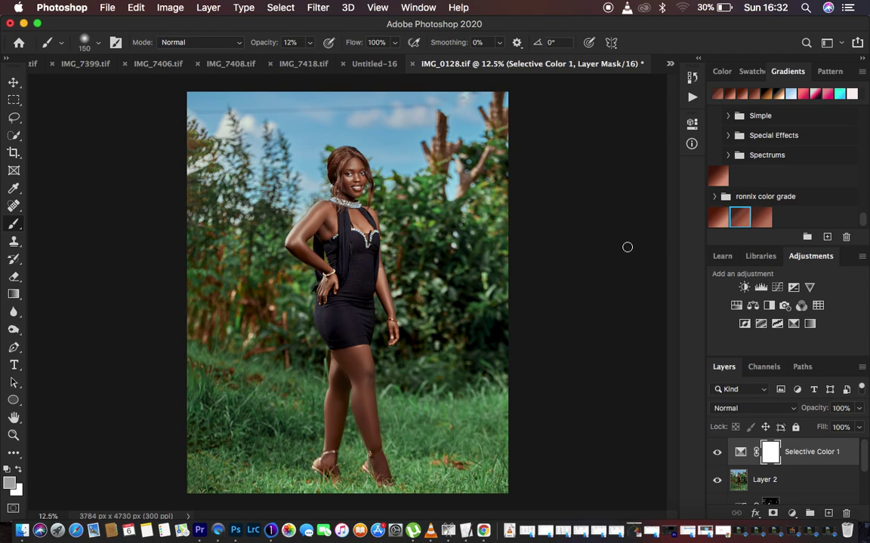
- Set up an Export As of the image in JPG format with Bicubic Sharper resampling and the color profile embedded
{"action": "left_click", "coordinate": [98, 7]}
{"action": "mouse_move", "coordinate": [192, 201]}
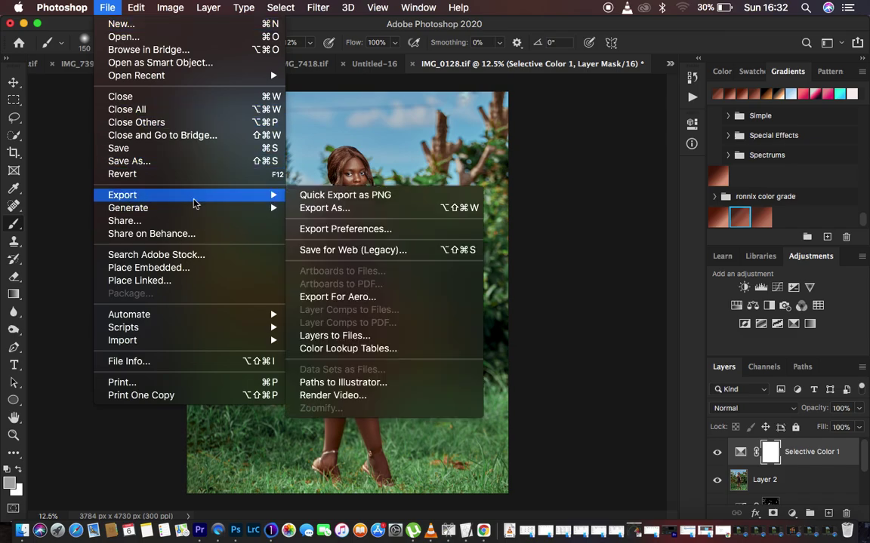
{"action": "left_click", "coordinate": [331, 209]}
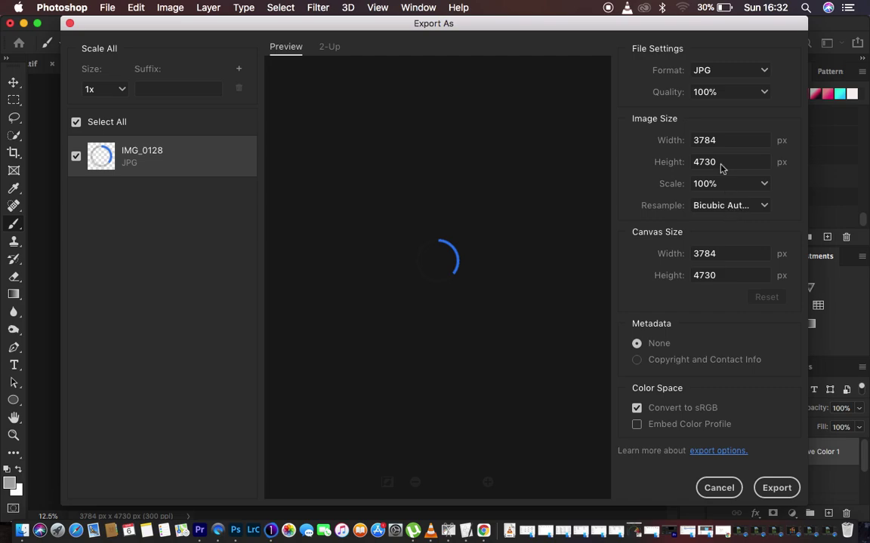
{"action": "left_click", "coordinate": [733, 75]}
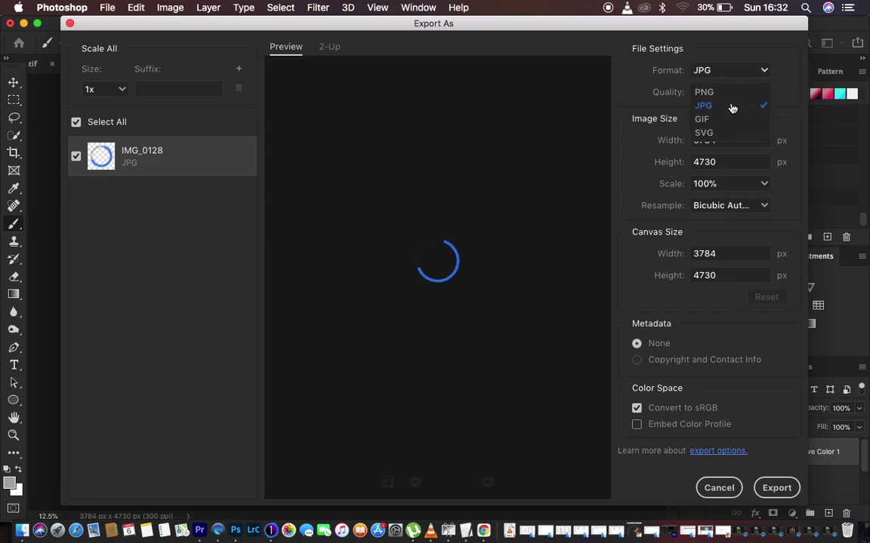
{"action": "left_click", "coordinate": [729, 106]}
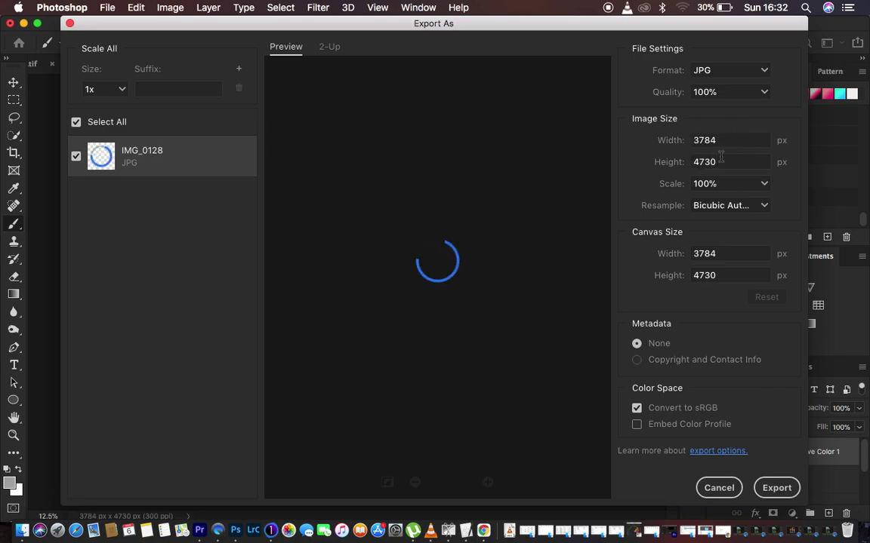
{"action": "left_click", "coordinate": [721, 208]}
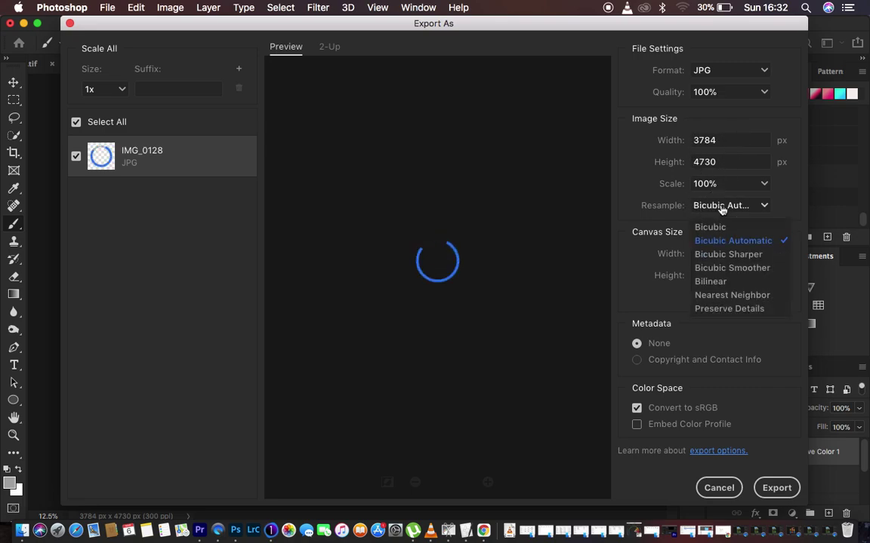
{"action": "left_click", "coordinate": [732, 256]}
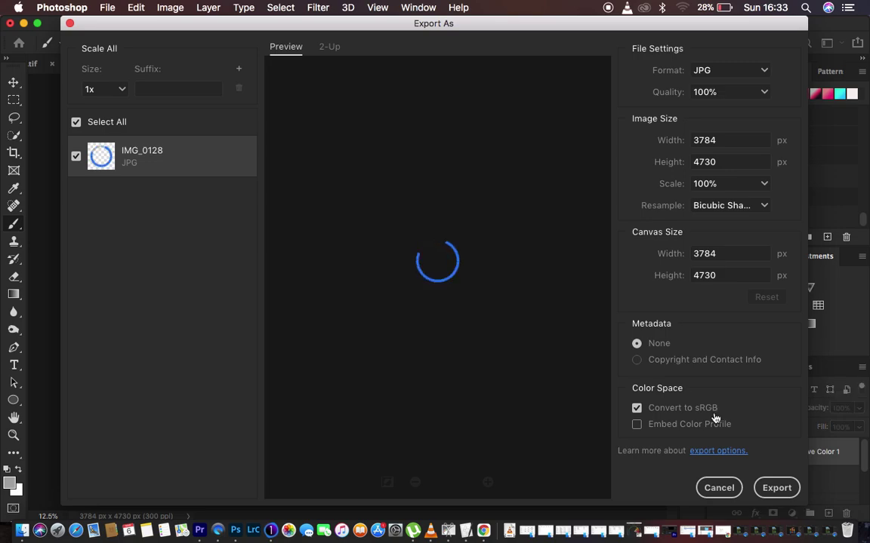
{"action": "left_click", "coordinate": [638, 426]}
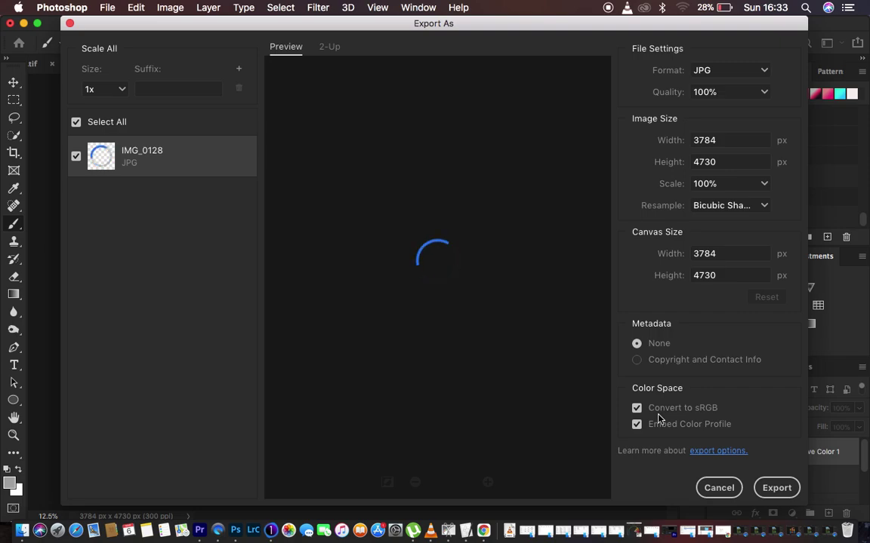
- Export the image to the Desktop as IMG_0128.jpg
{"action": "left_click", "coordinate": [775, 488]}
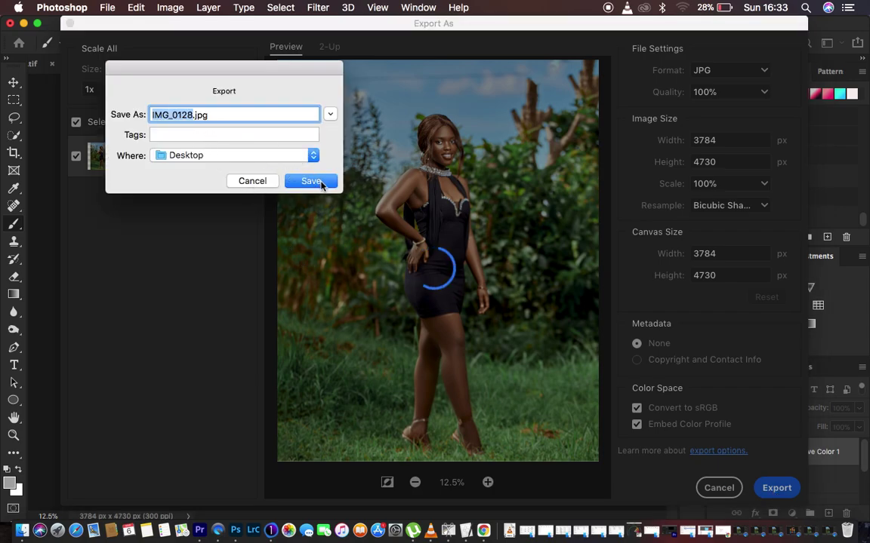
{"action": "left_click", "coordinate": [311, 182]}
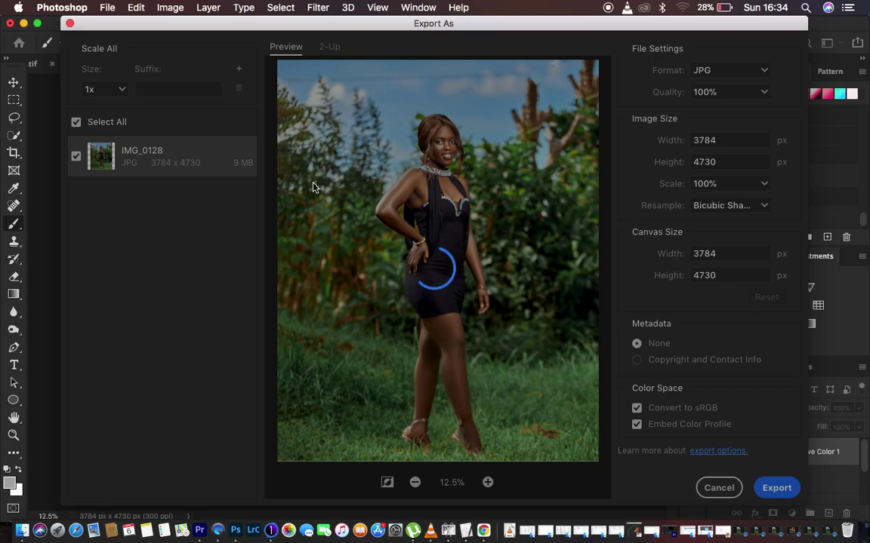
{"action": "key", "text": "Escape"}
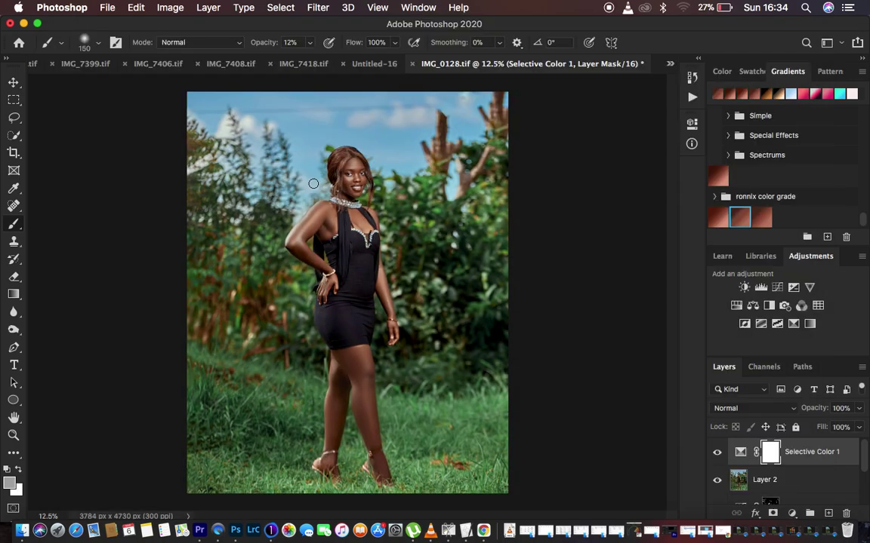